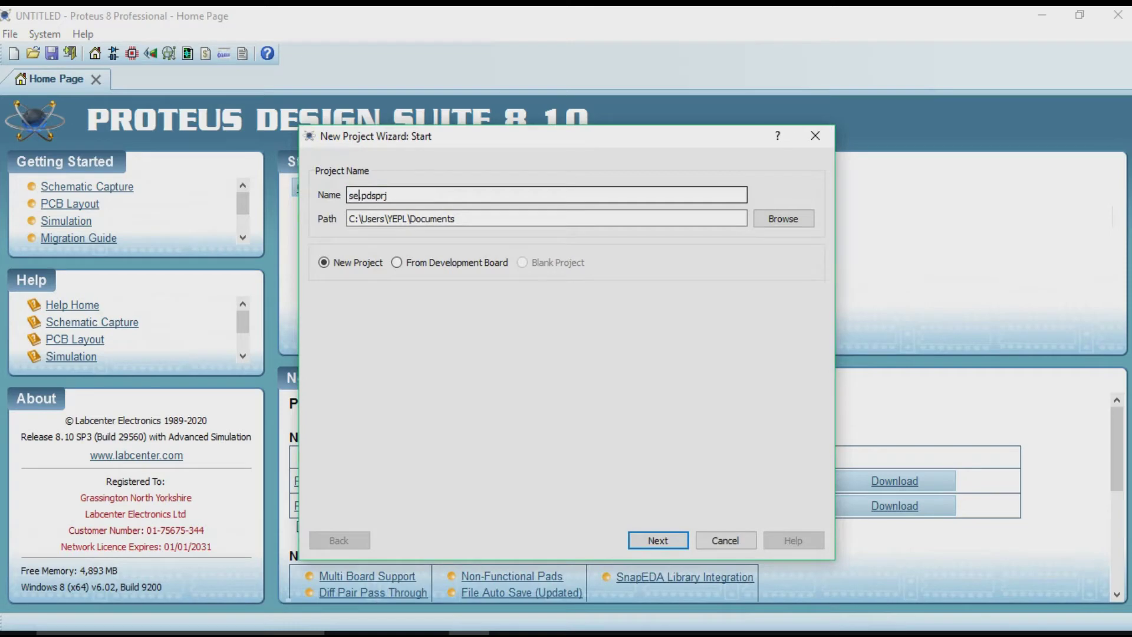
Name the new project servo_proteus, using the DEFAULT schematic template and no PCB layout
{"action": "type", "text": "_proteus"}
{"action": "key", "text": "Return"}
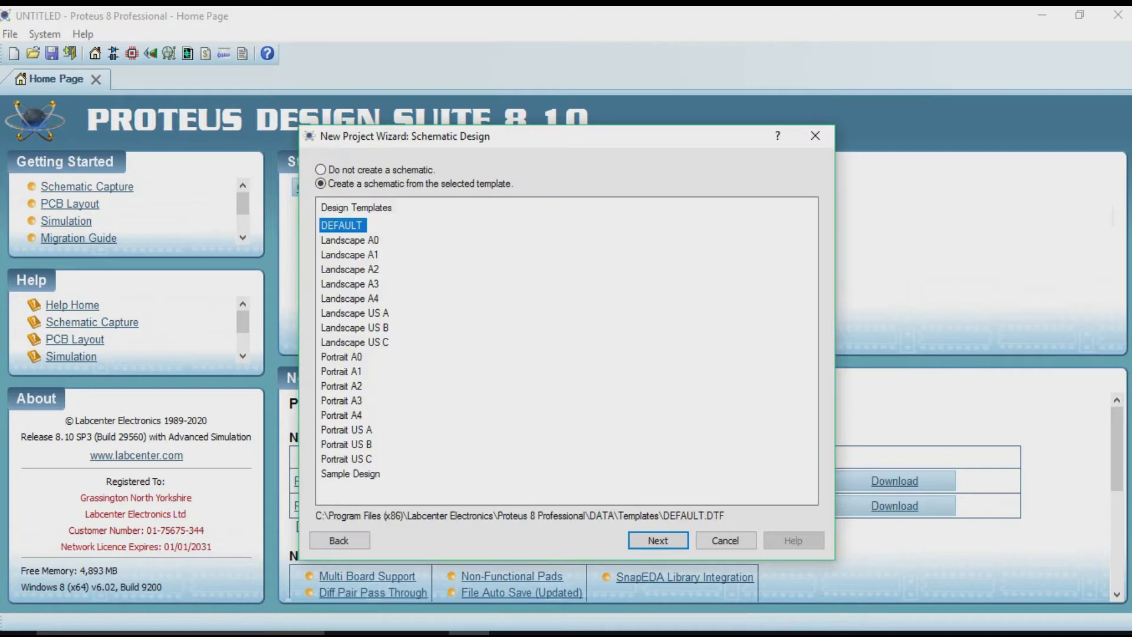
{"action": "key", "text": "Return"}
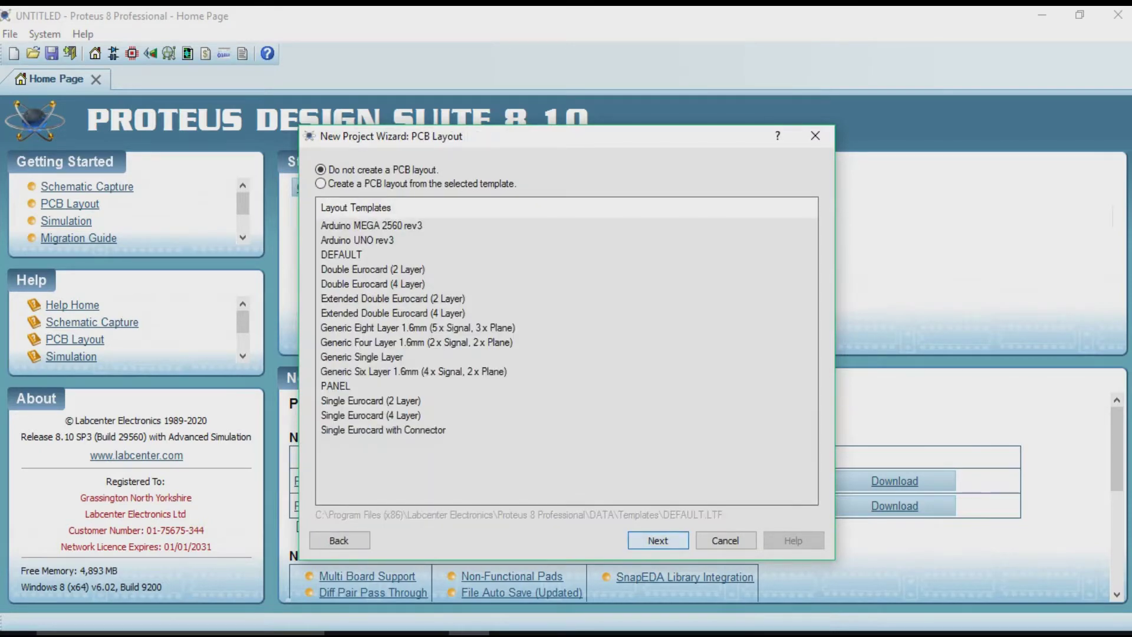
{"action": "key", "text": "Return"}
Add a firmware project for the Raspberry Pi family with the Raspberry Pi 4 controller and Python 3 (Proteus) compiler, and finish the project wizard
{"action": "left_click", "coordinate": [314, 192]}
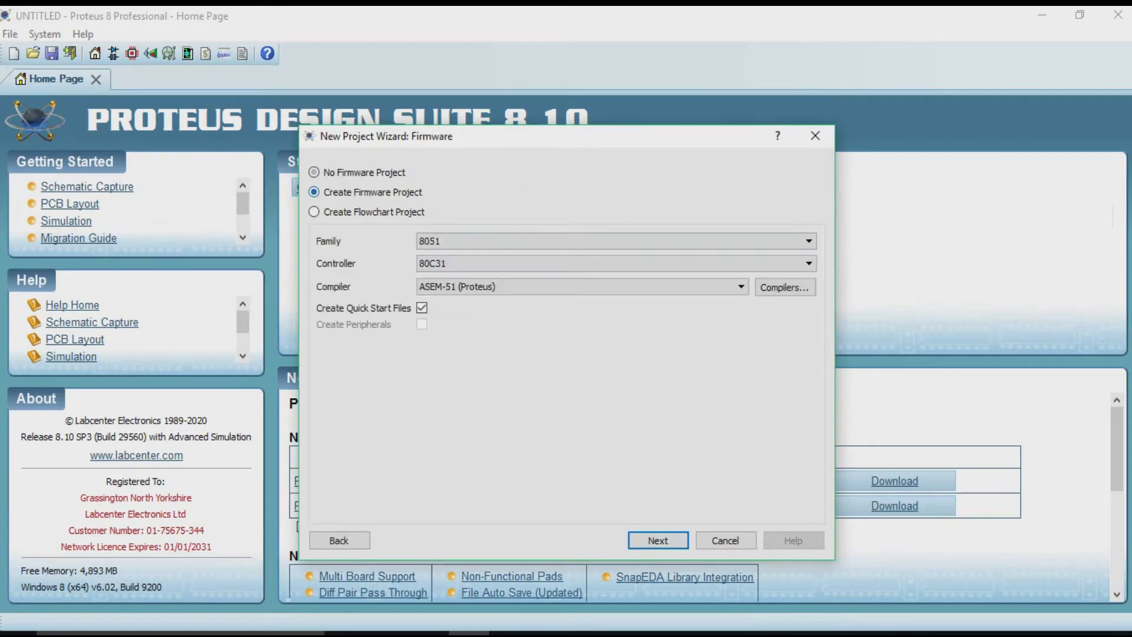
{"action": "left_click", "coordinate": [808, 241]}
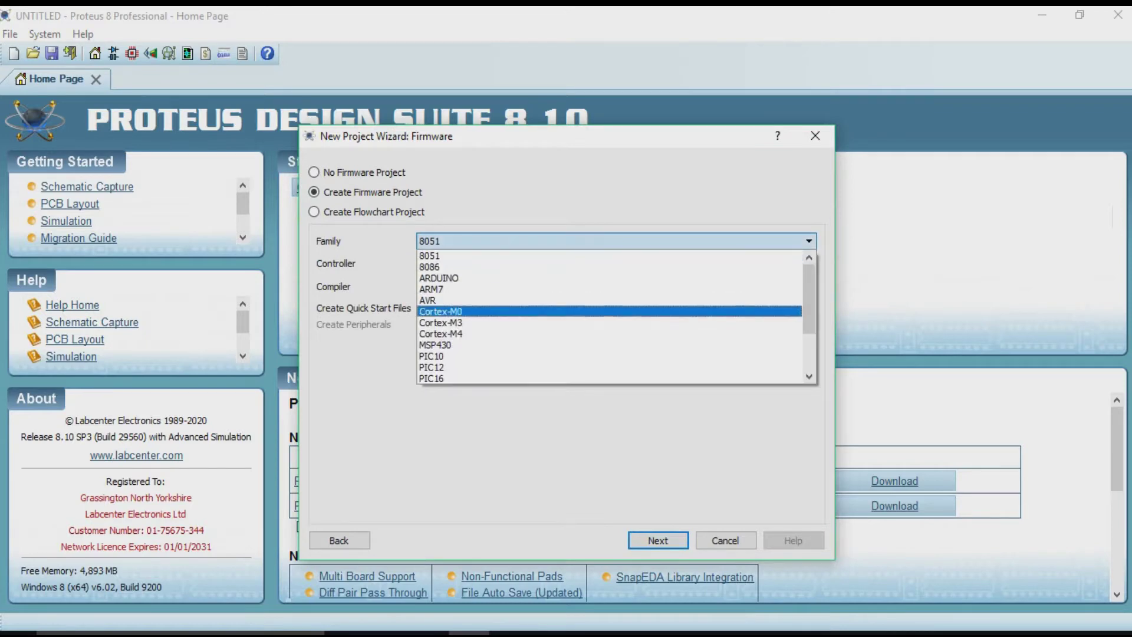
{"action": "left_click", "coordinate": [444, 366]}
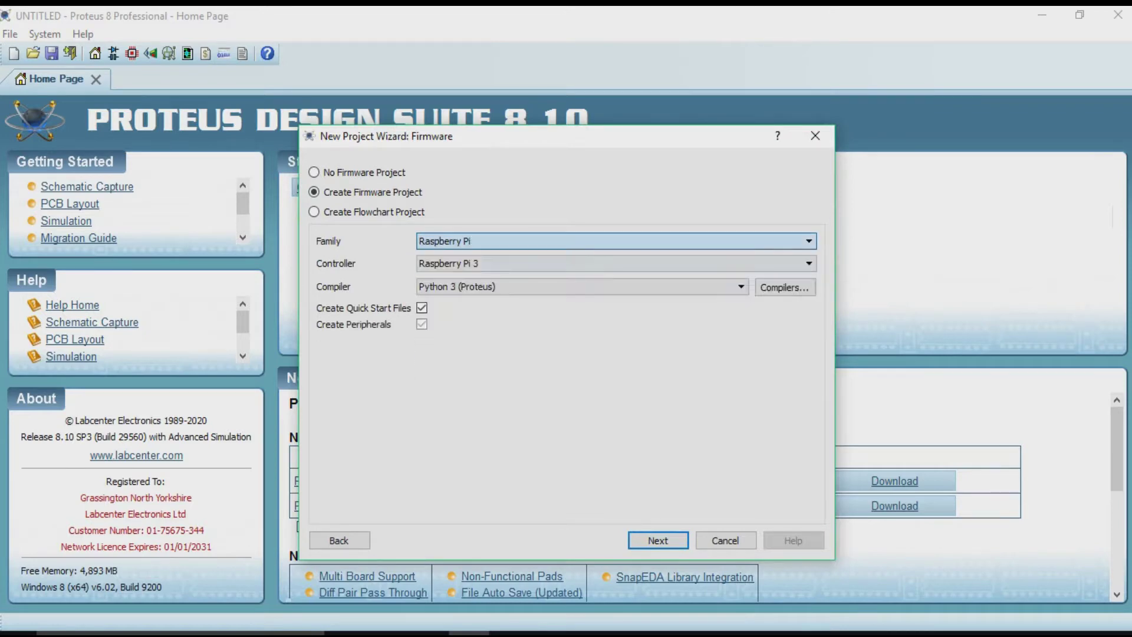
{"action": "left_click", "coordinate": [616, 263]}
{"action": "left_click", "coordinate": [448, 301]}
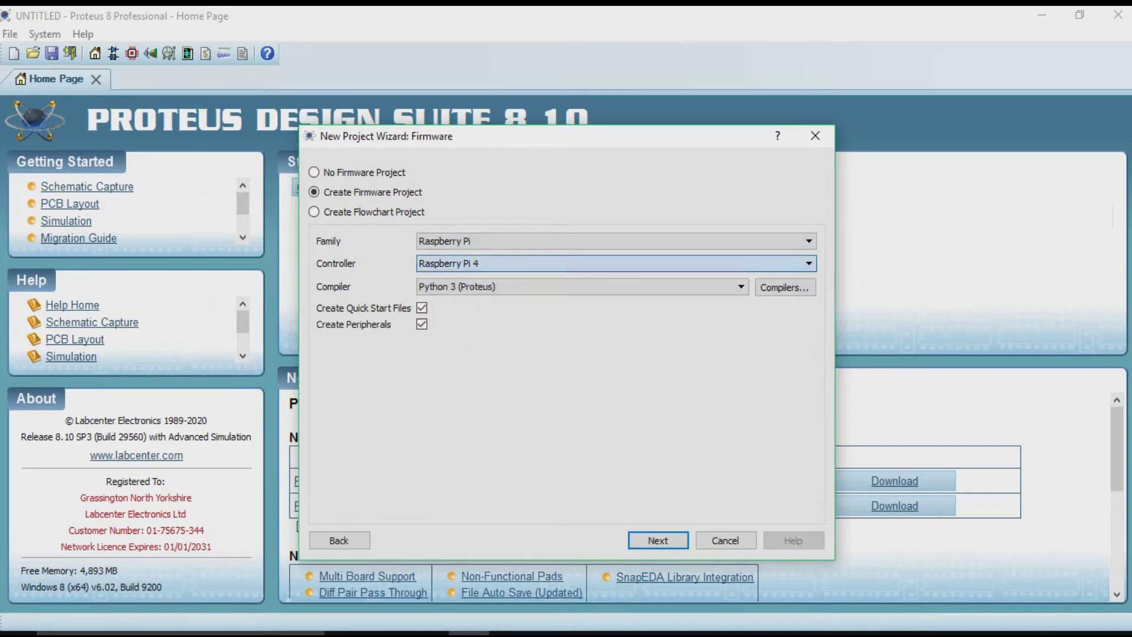
{"action": "left_click", "coordinate": [451, 287]}
{"action": "left_click", "coordinate": [451, 288]}
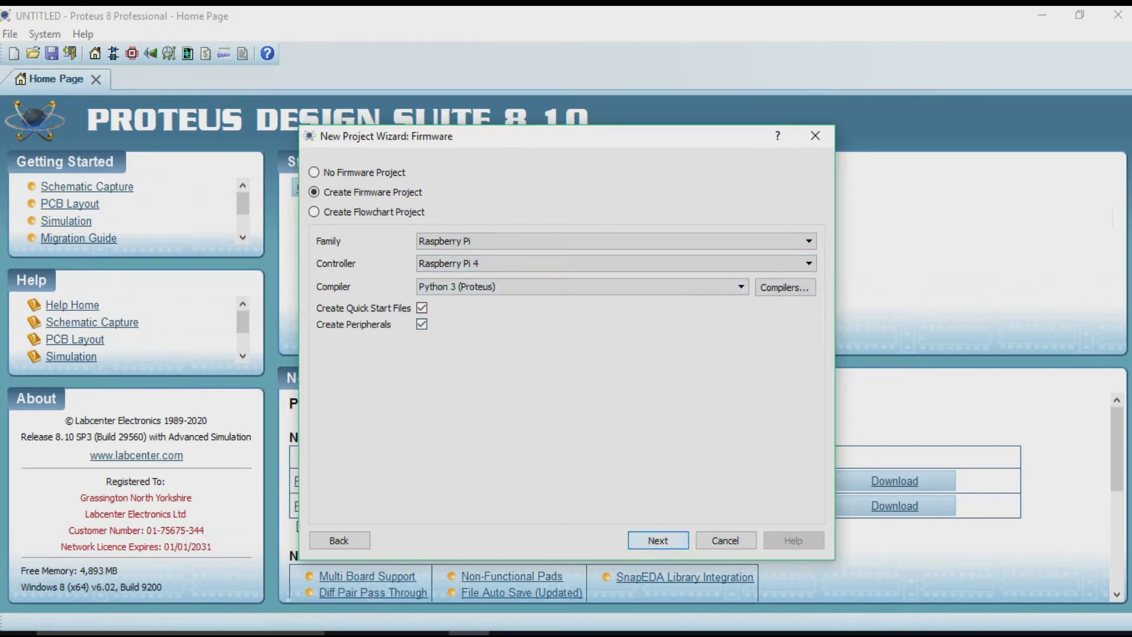
{"action": "left_click", "coordinate": [658, 540]}
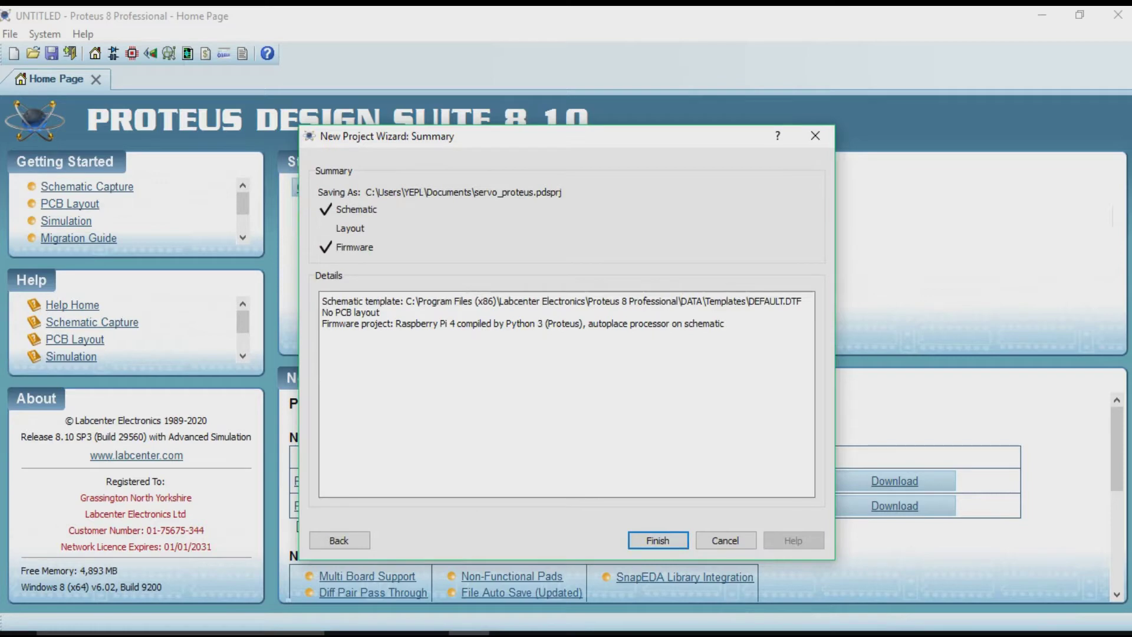
{"action": "left_click", "coordinate": [658, 540]}
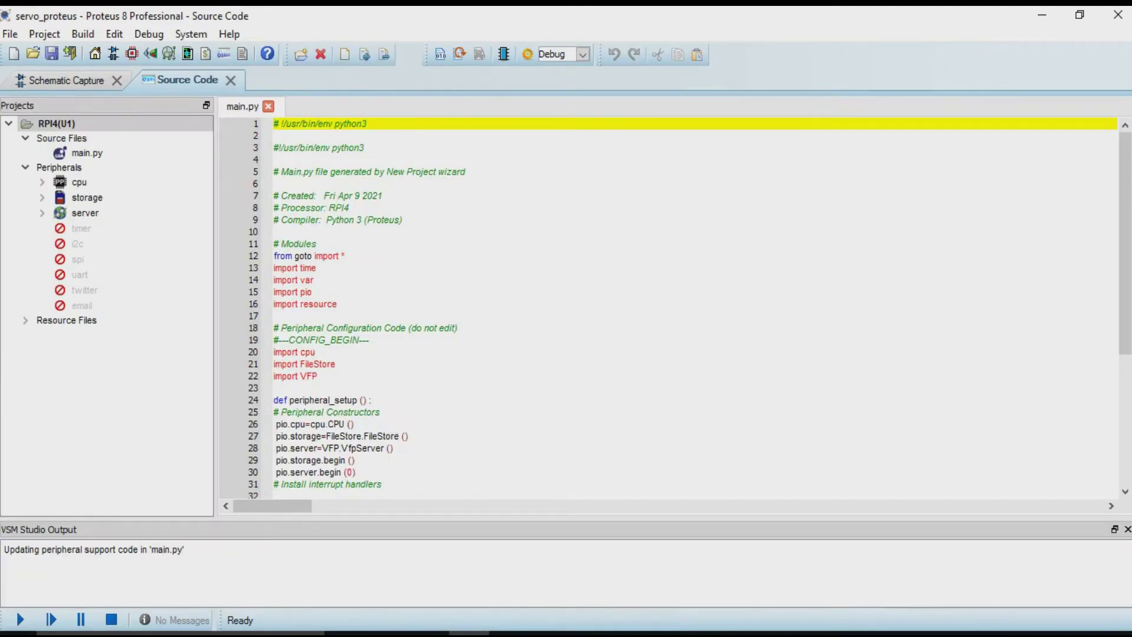
Replace all generated code in main.py with the servo PWM script from the clipboard
{"action": "left_click", "coordinate": [317, 268]}
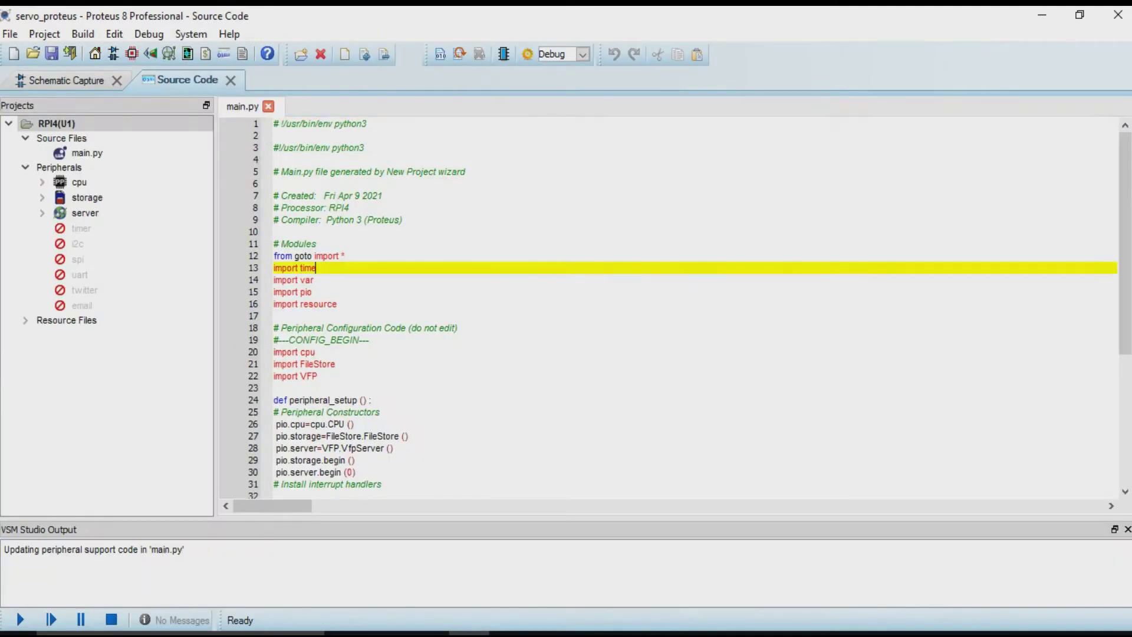
{"action": "left_click", "coordinate": [275, 232]}
{"action": "left_click", "coordinate": [351, 207]}
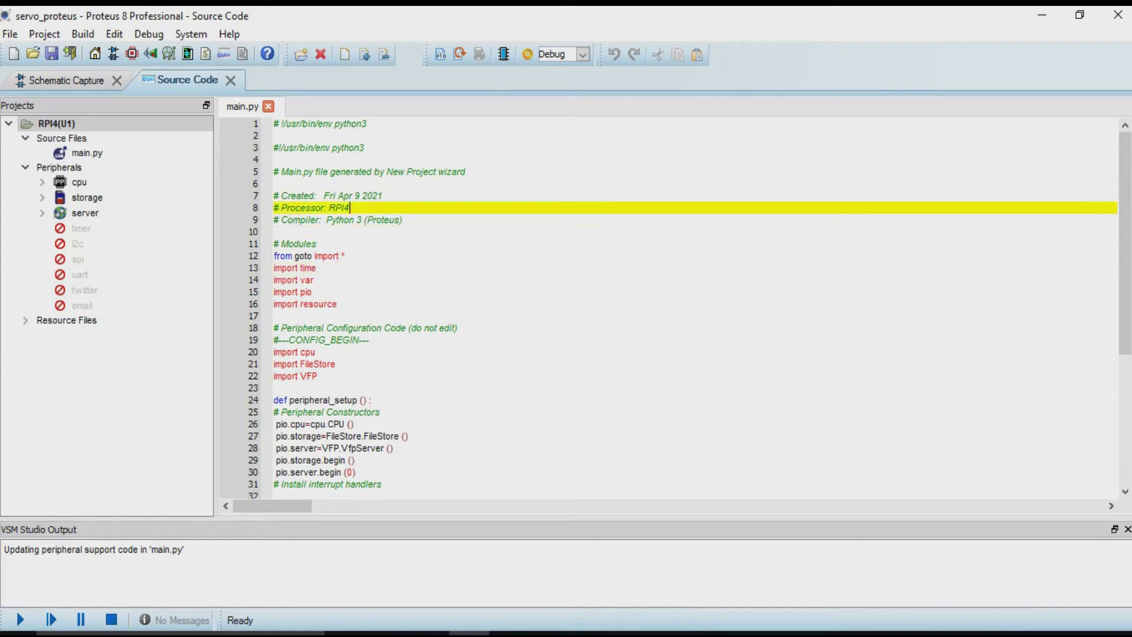
{"action": "key", "text": "ctrl+a"}
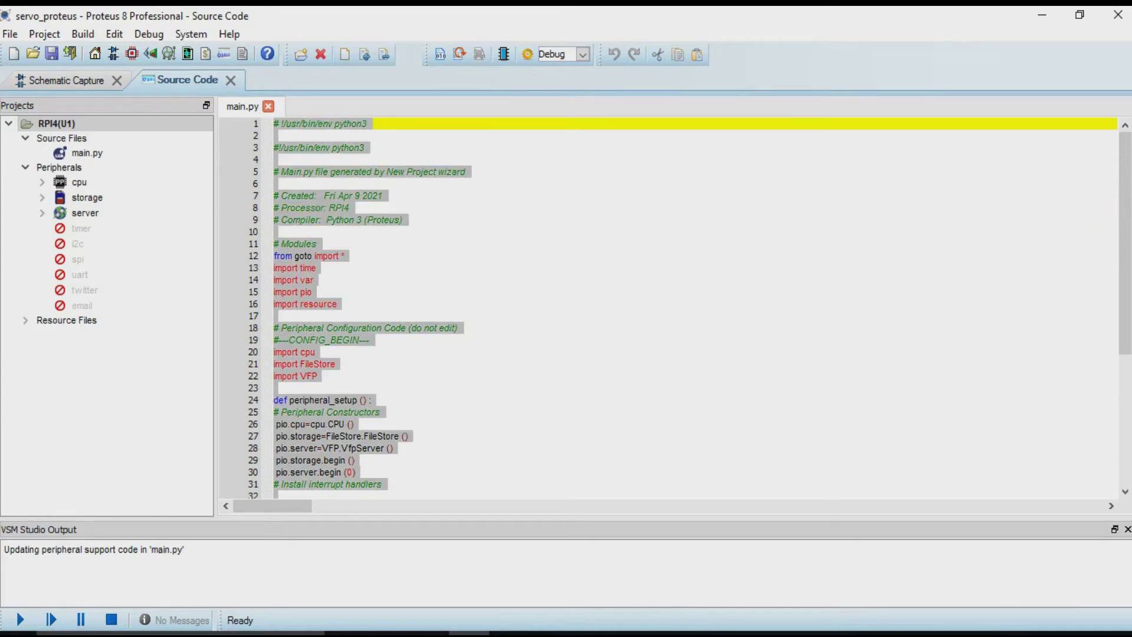
{"action": "right_click", "coordinate": [410, 146]}
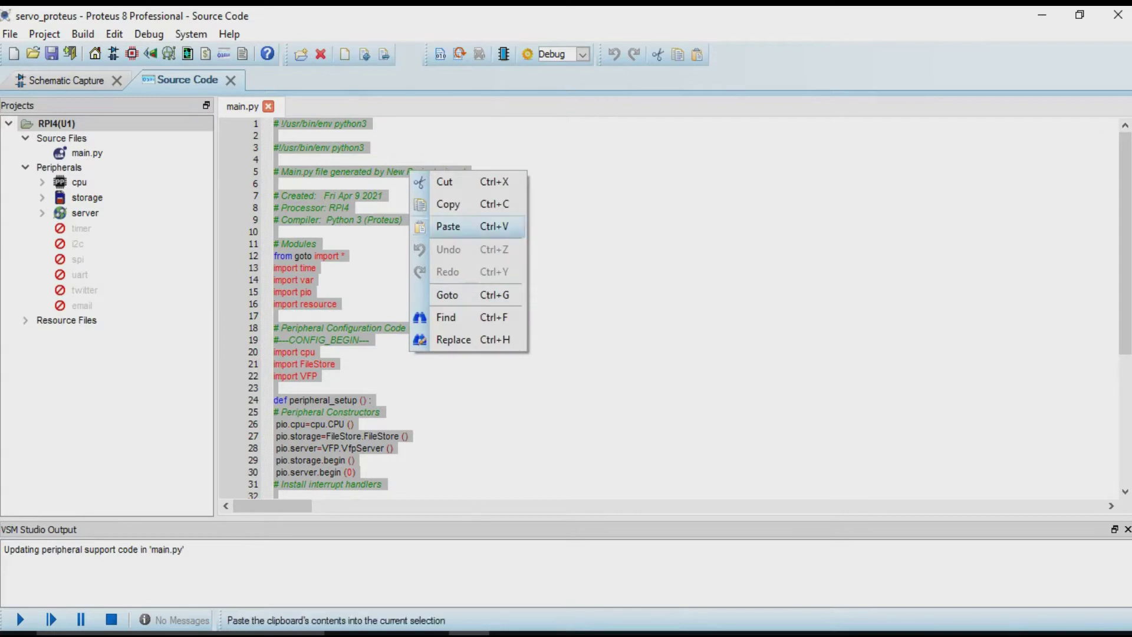
{"action": "left_click", "coordinate": [474, 227]}
{"action": "left_click", "coordinate": [343, 316]}
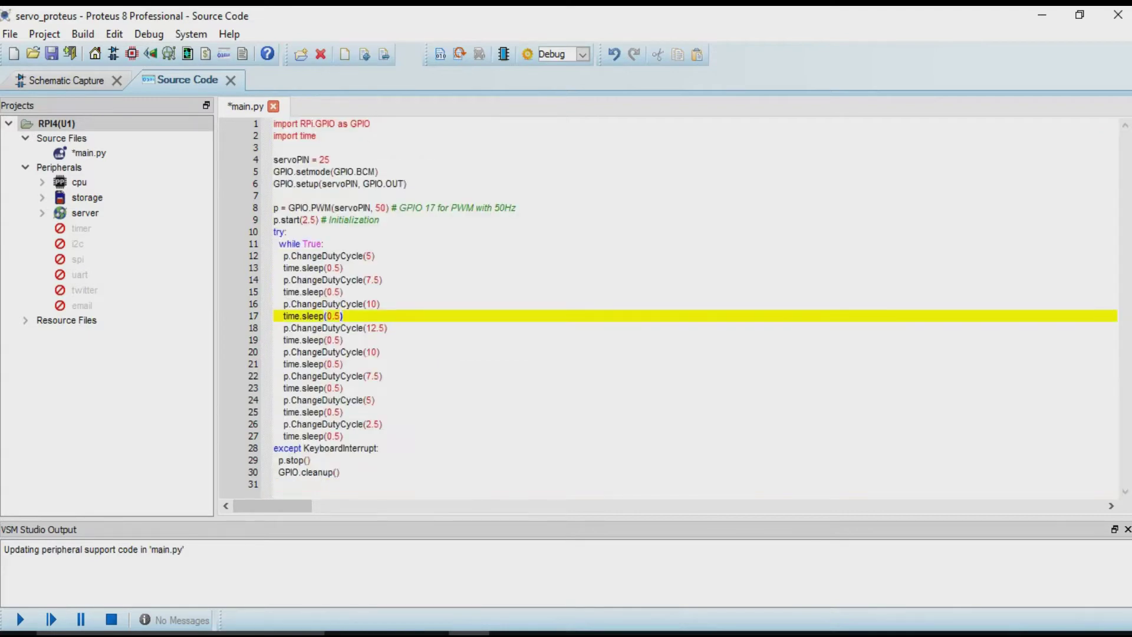
Find the MOTOR-PWMSERVO device with the keyword servo and place it on the schematic beside the Raspberry Pi 4
{"action": "left_click", "coordinate": [66, 80]}
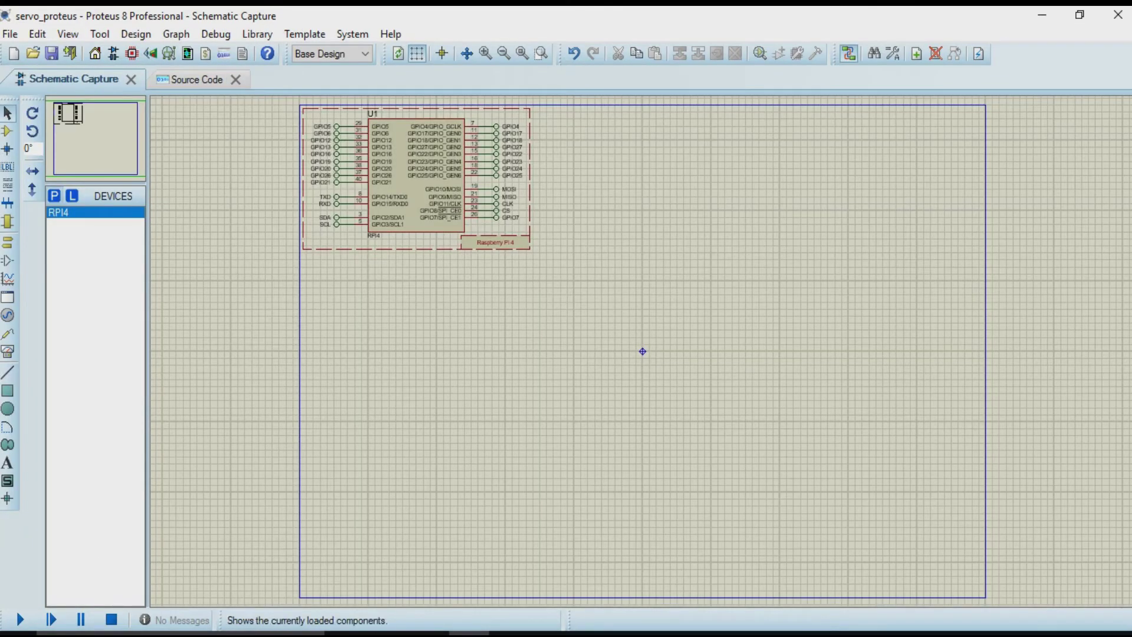
{"action": "key", "text": "p"}
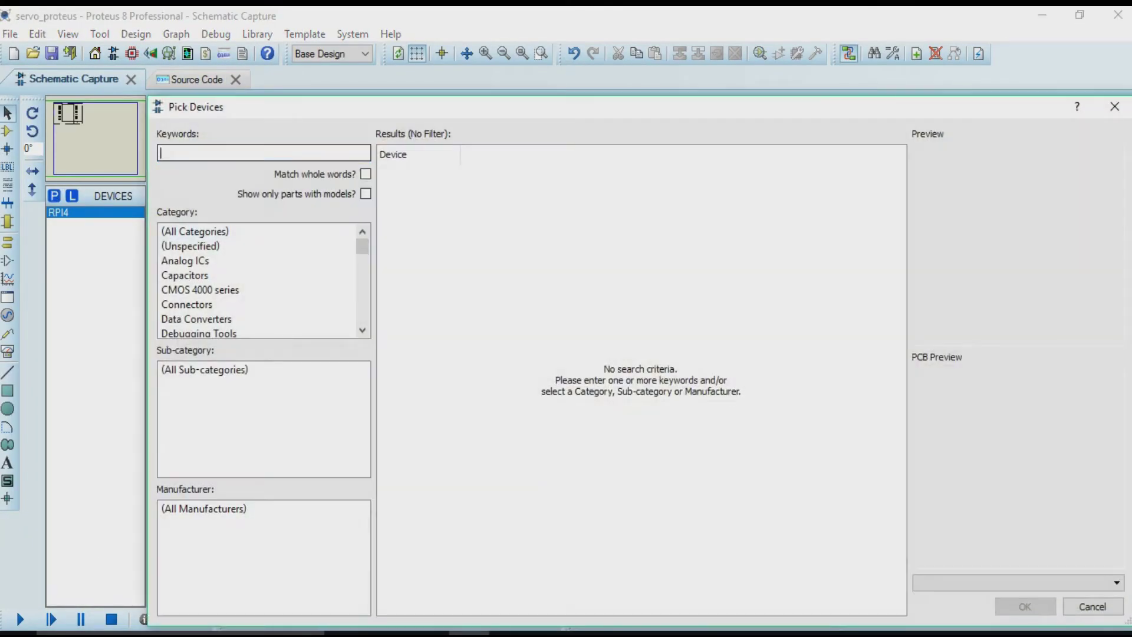
{"action": "type", "text": "servo"}
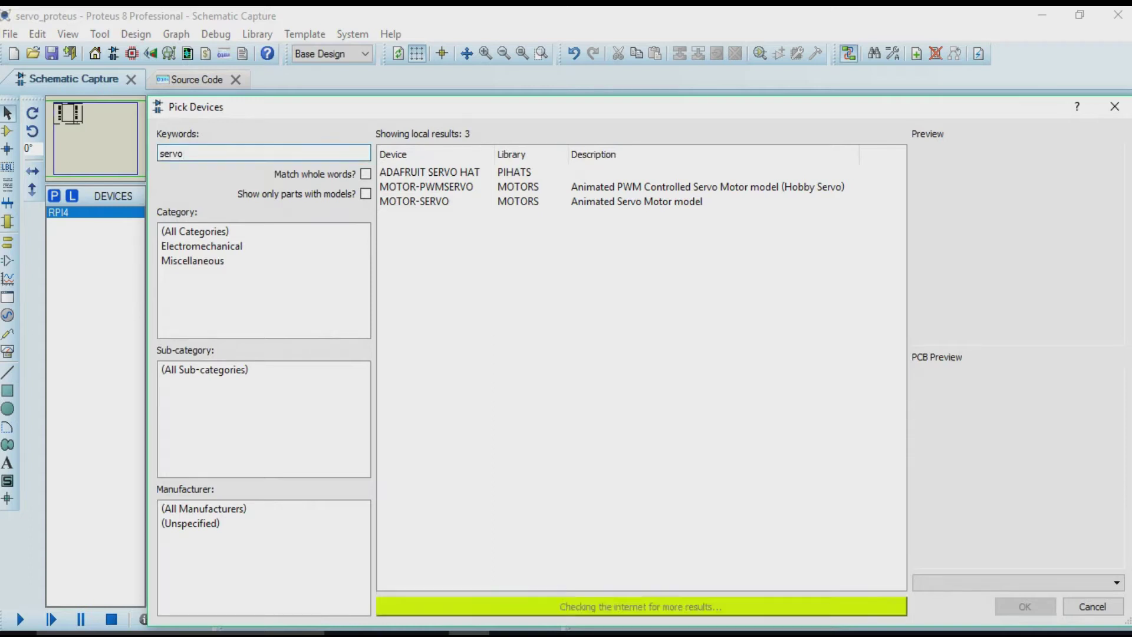
{"action": "left_click", "coordinate": [426, 187]}
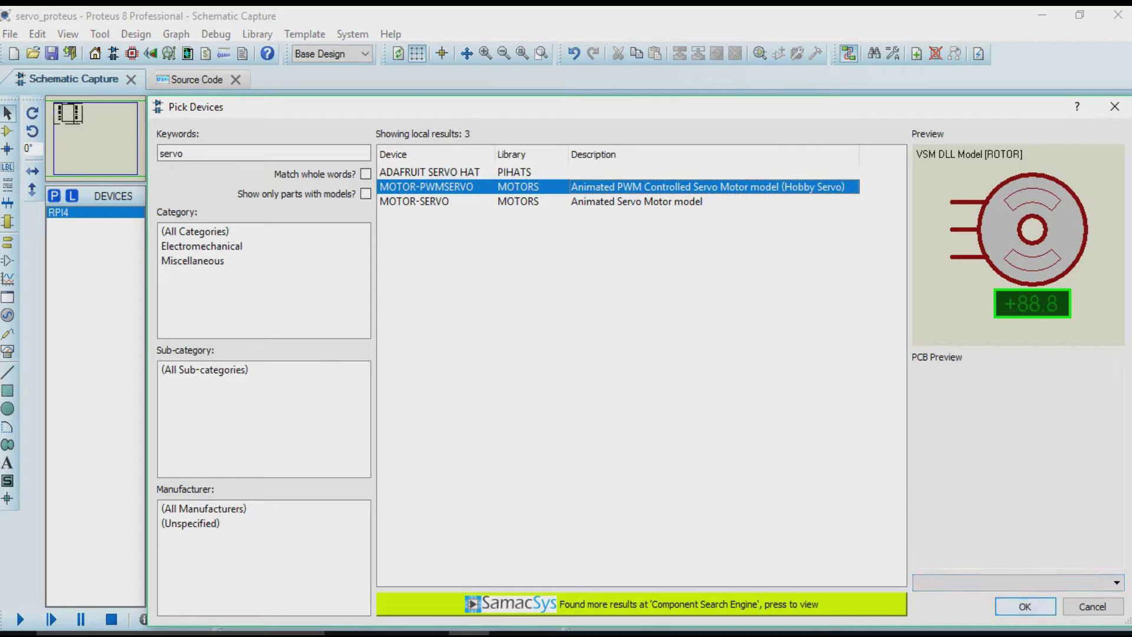
{"action": "left_click", "coordinate": [1025, 606]}
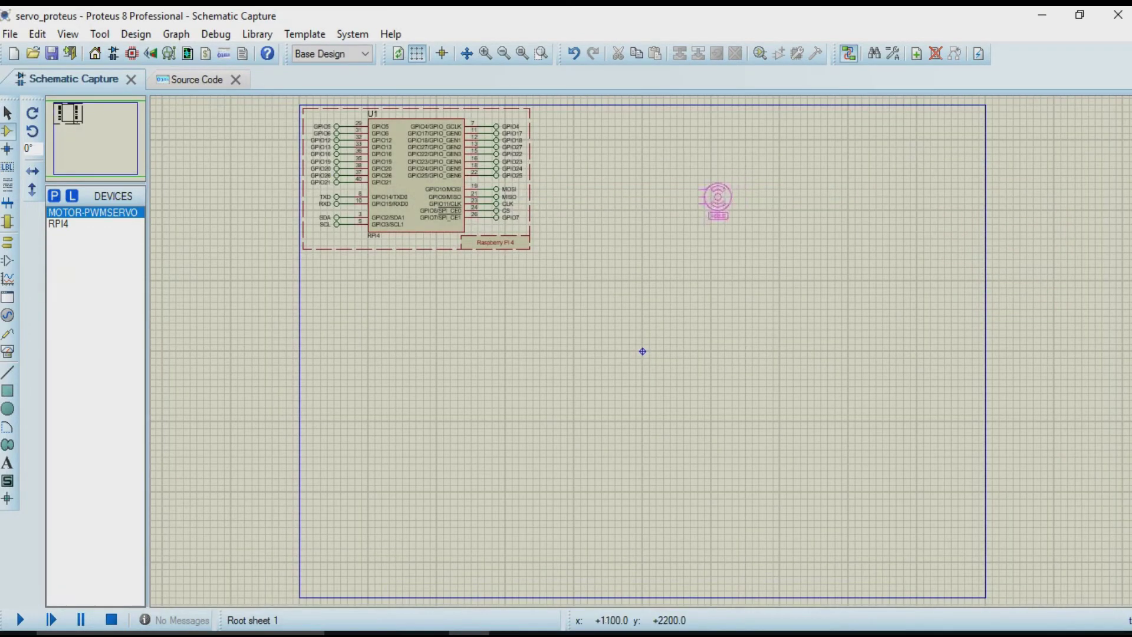
{"action": "left_click", "coordinate": [715, 198]}
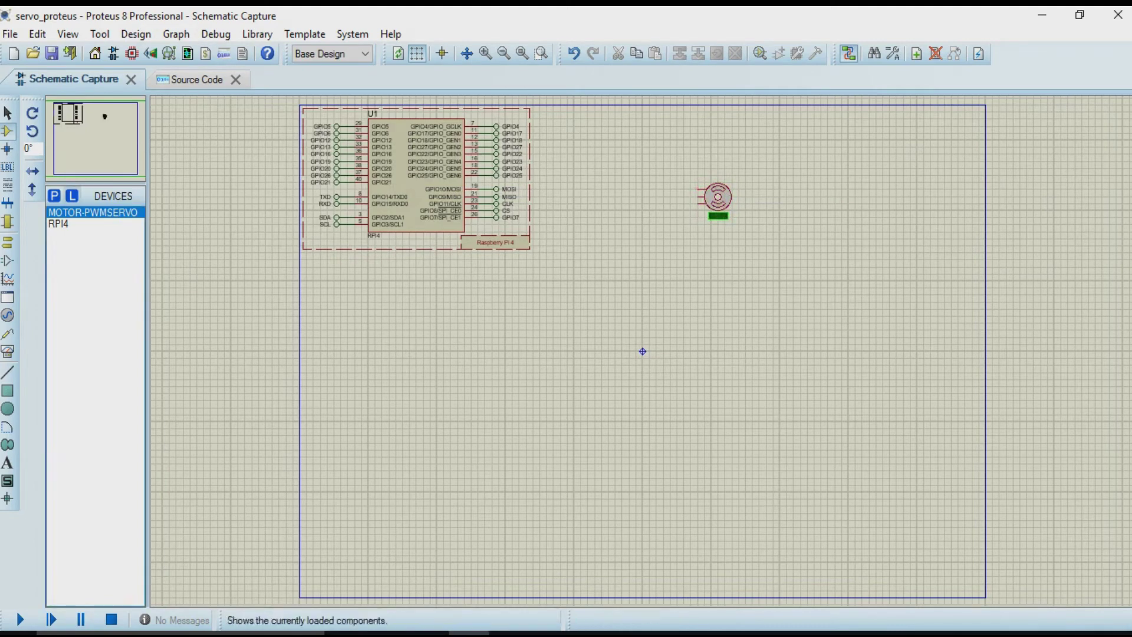
{"action": "left_click", "coordinate": [7, 221]}
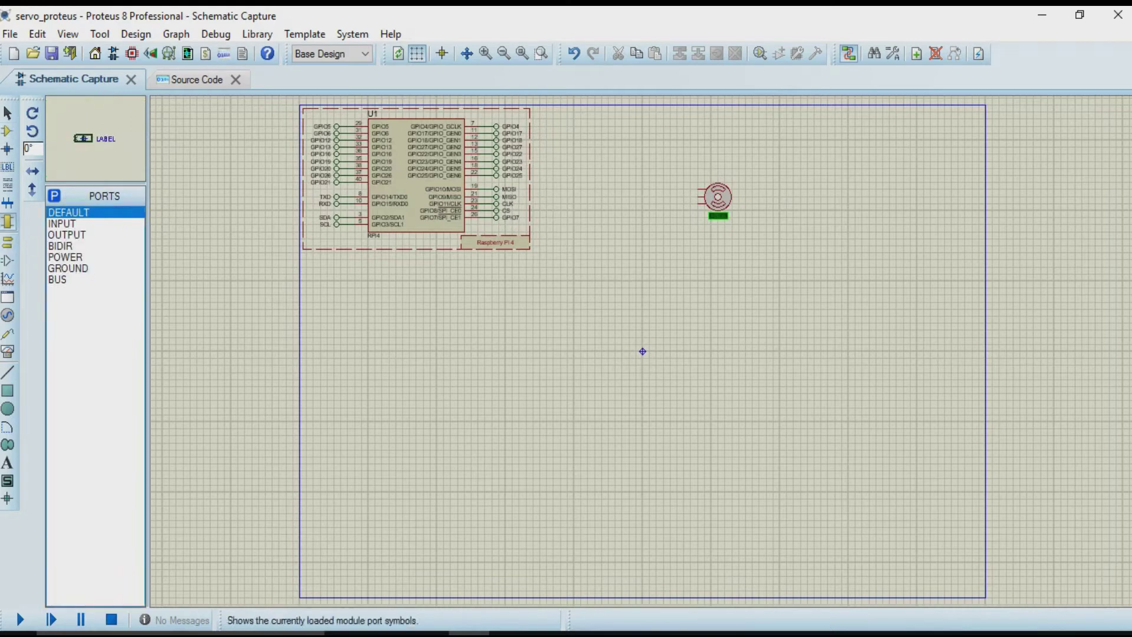
{"action": "key", "text": "Down"}
{"action": "key", "text": "Down"}
{"action": "key", "text": "Down"}
{"action": "key", "text": "Down"}
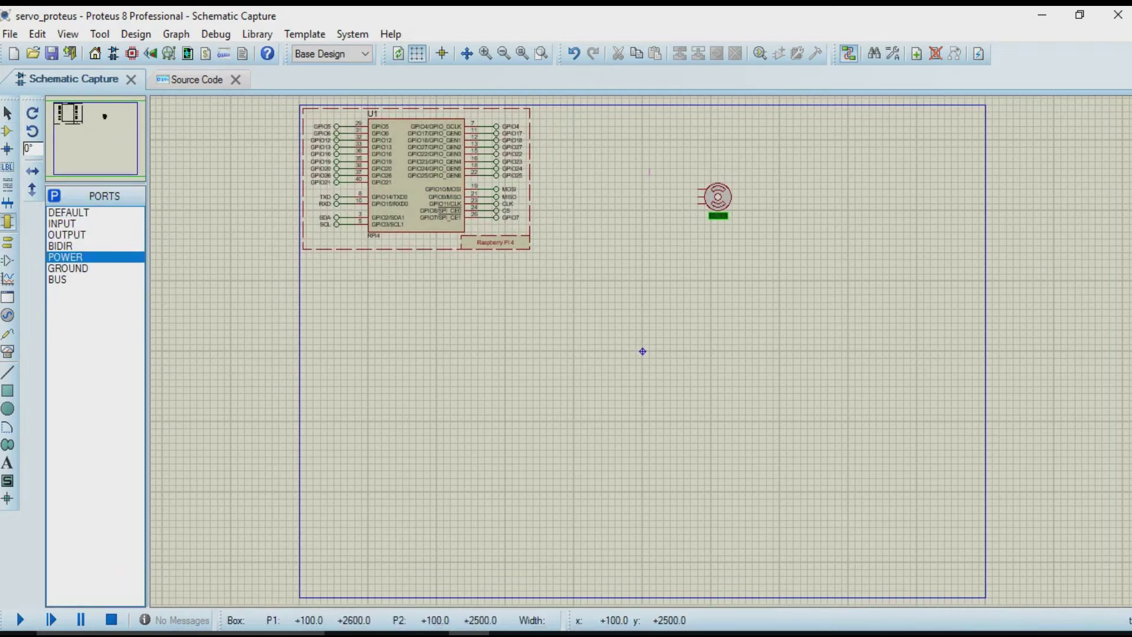
{"action": "left_click_drag", "start_coordinate": [649, 176], "coordinate": [649, 175]}
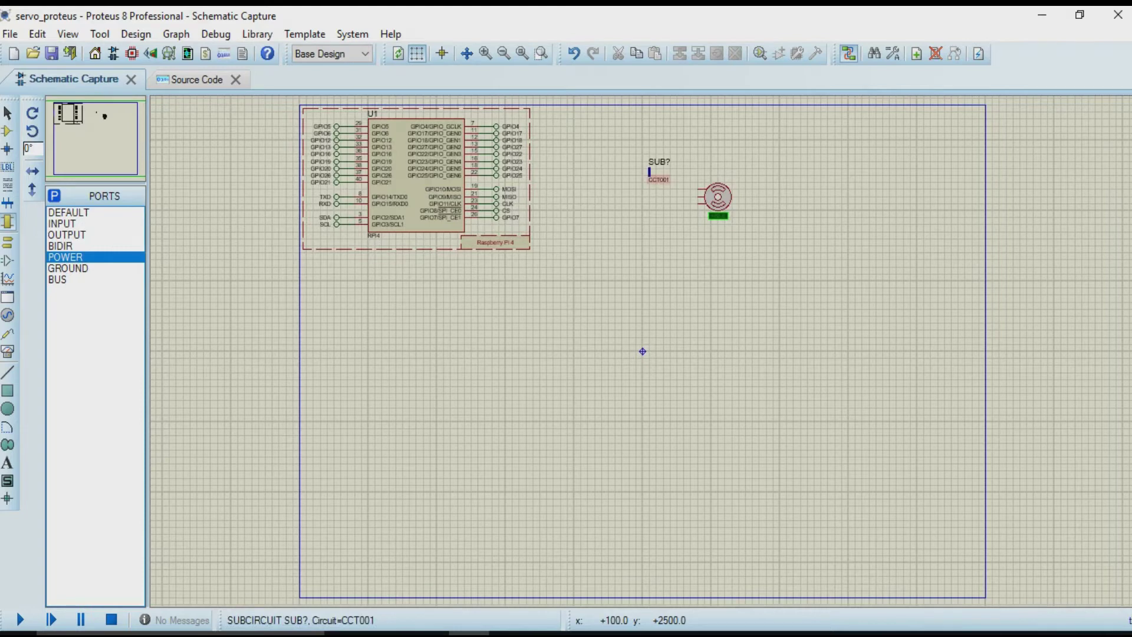
{"action": "key", "text": "ctrl+z"}
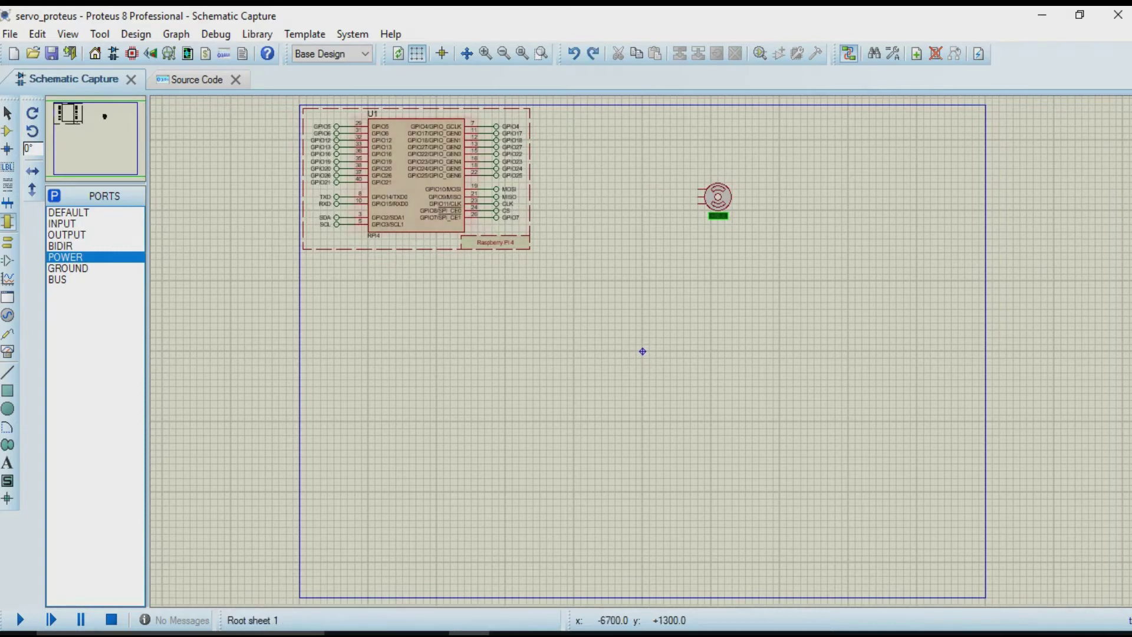
Place a POWER terminal near the servo motor and wire it to the motor's upper pin
{"action": "left_click", "coordinate": [8, 242]}
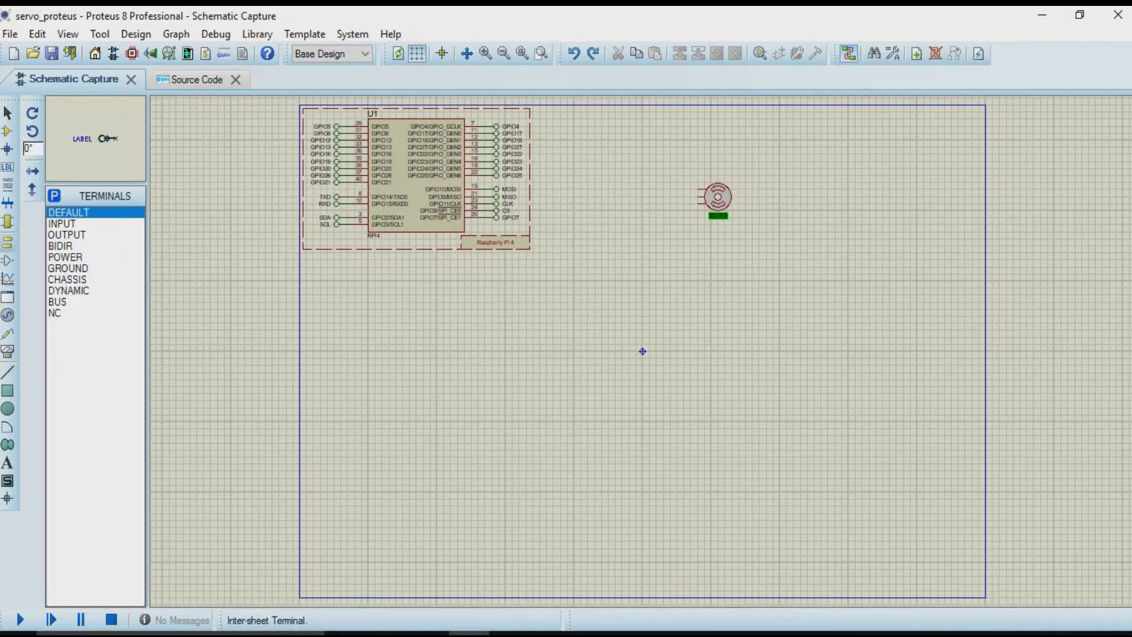
{"action": "key", "text": "Down"}
{"action": "key", "text": "Down"}
{"action": "key", "text": "Down"}
{"action": "key", "text": "Down"}
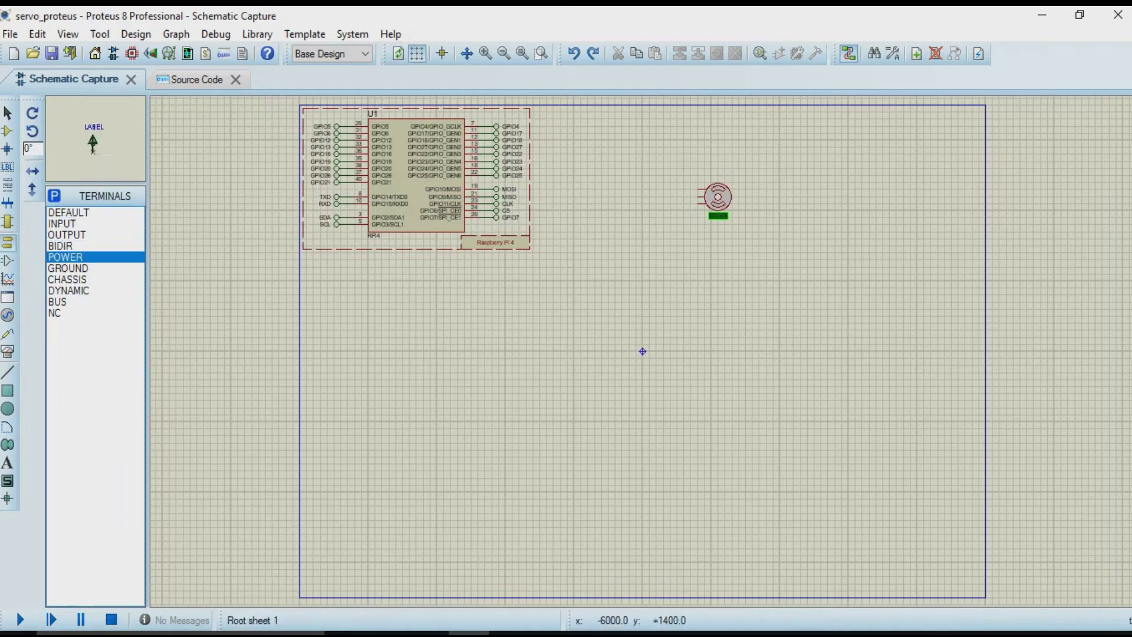
{"action": "left_click", "coordinate": [669, 177]}
{"action": "left_click", "coordinate": [669, 182]}
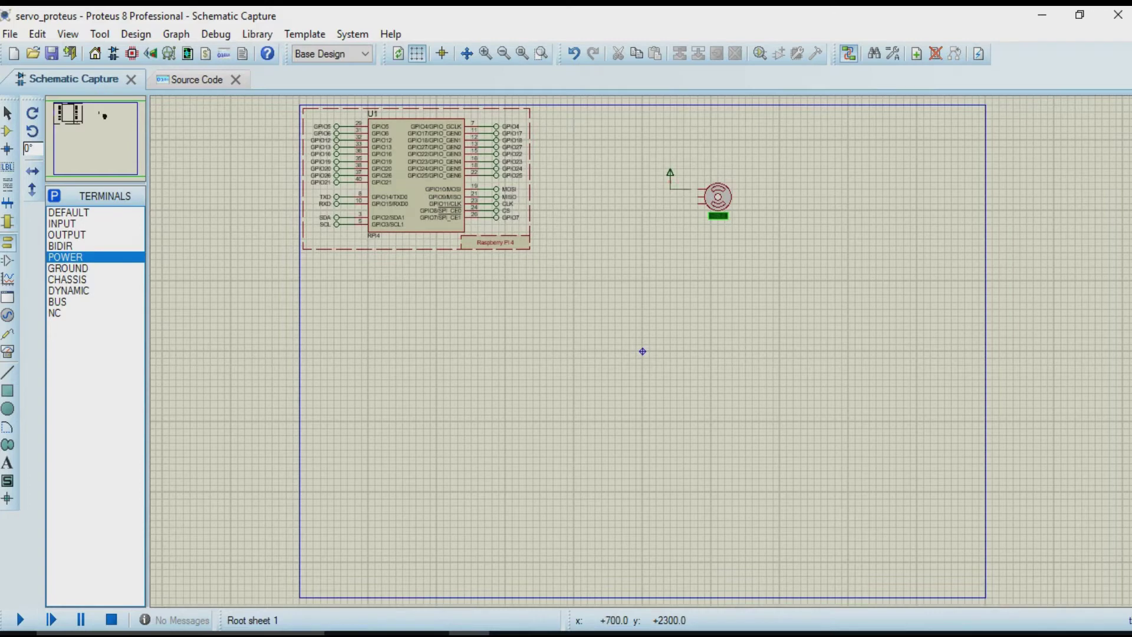
{"action": "left_click", "coordinate": [699, 189]}
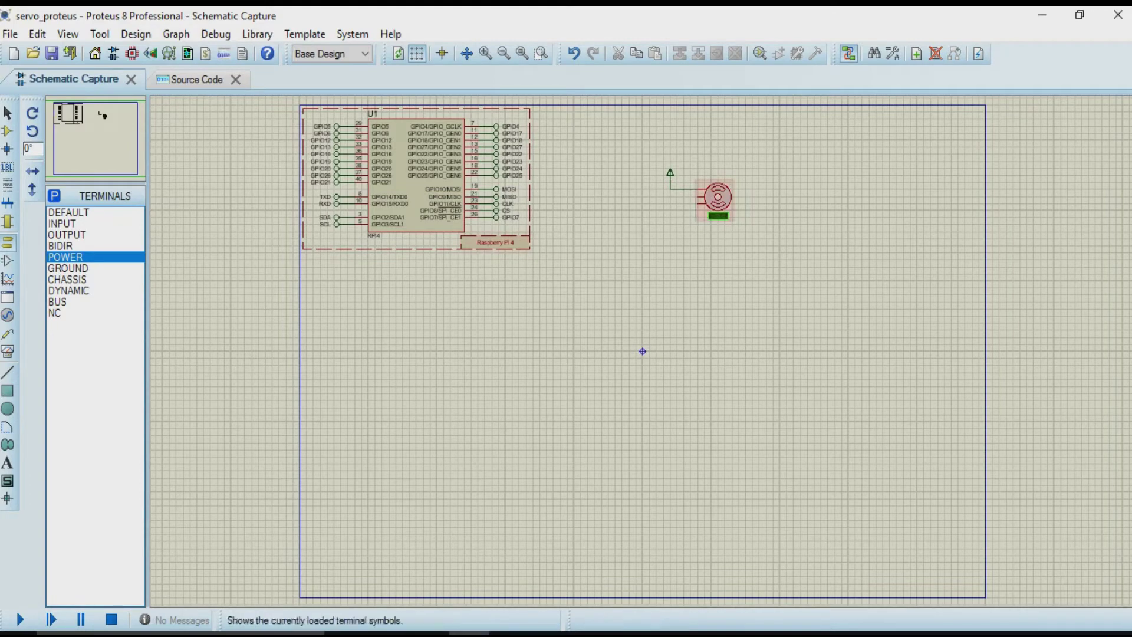
Place a GROUND terminal below the power terminal and wire it to the servo motor's lower pin
{"action": "left_click", "coordinate": [68, 268]}
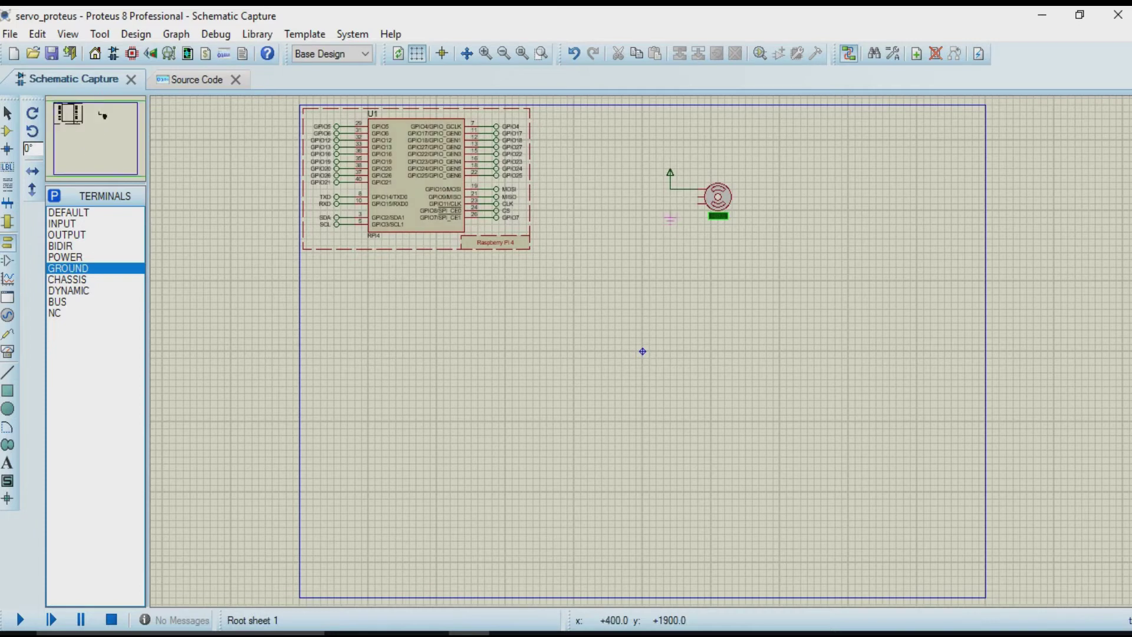
{"action": "left_click", "coordinate": [670, 213]}
{"action": "left_click", "coordinate": [669, 211]}
{"action": "left_click", "coordinate": [698, 204]}
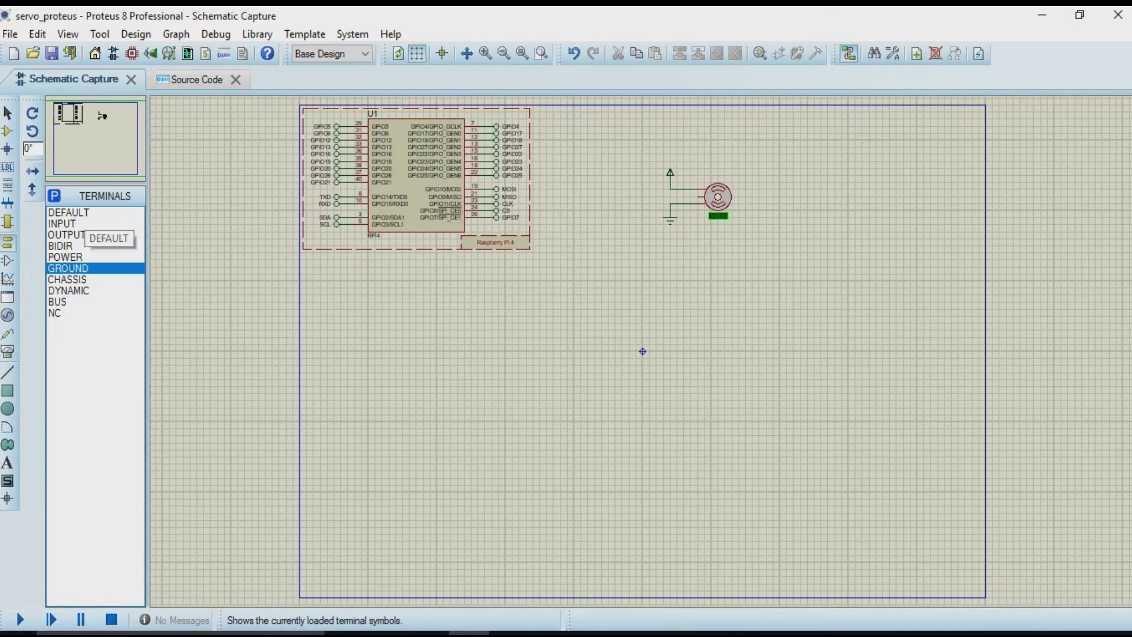
Place a DEFAULT terminal beside the servo motor and wire it to the motor's middle pin
{"action": "left_click", "coordinate": [68, 212]}
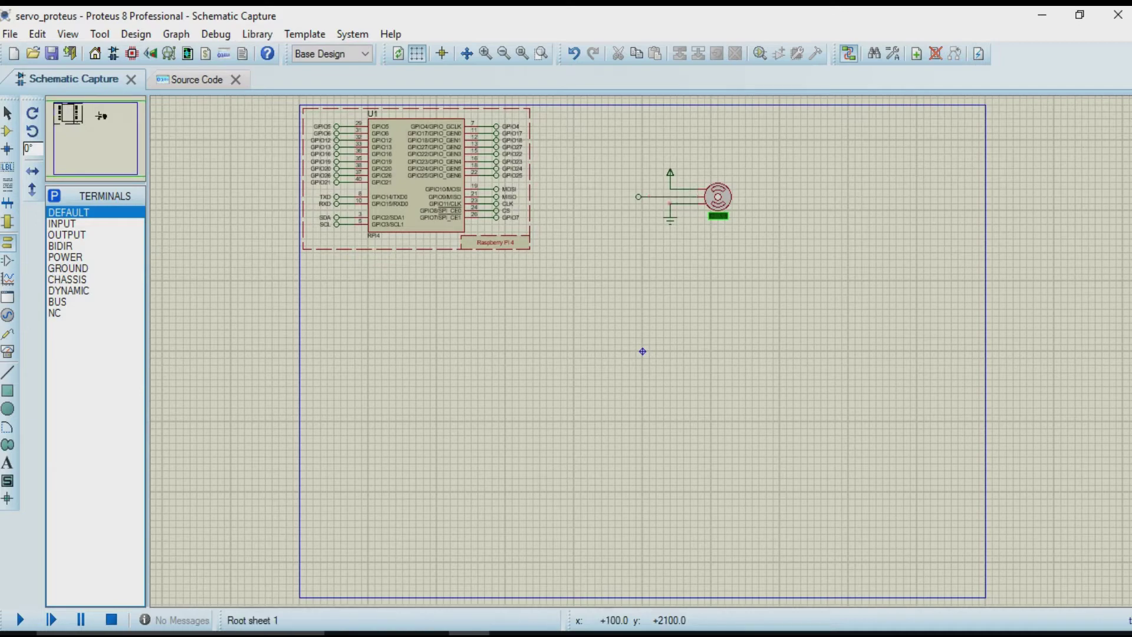
{"action": "right_click", "coordinate": [654, 195]}
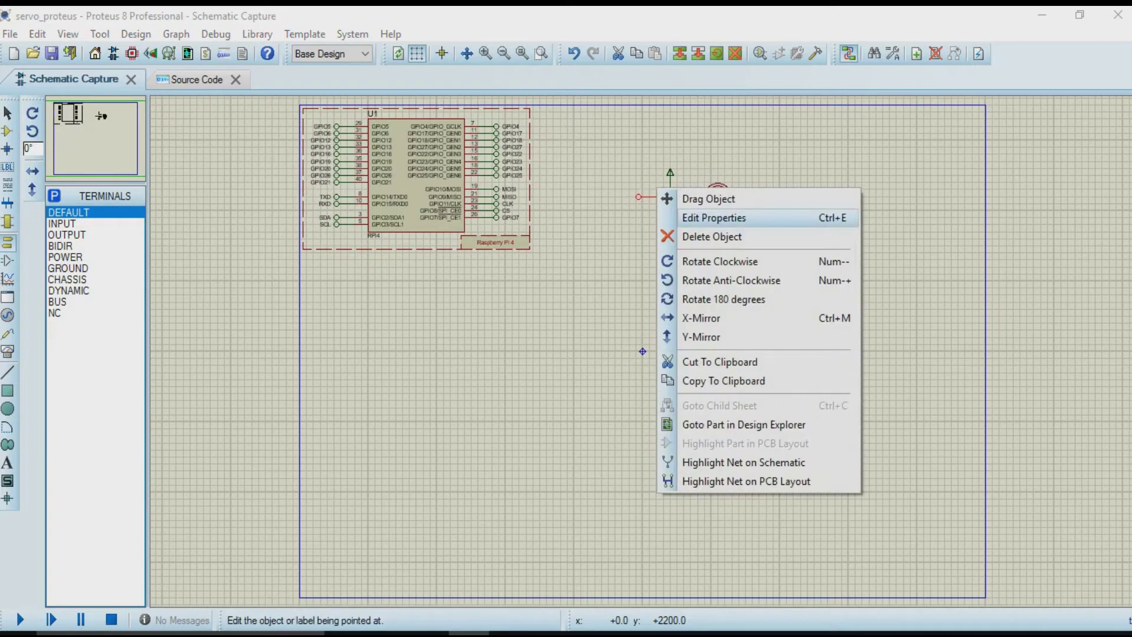
{"action": "key", "text": "Escape"}
Check which GPIO number servoPIN uses in the main.py source code, and return to the schematic
{"action": "left_click", "coordinate": [197, 79]}
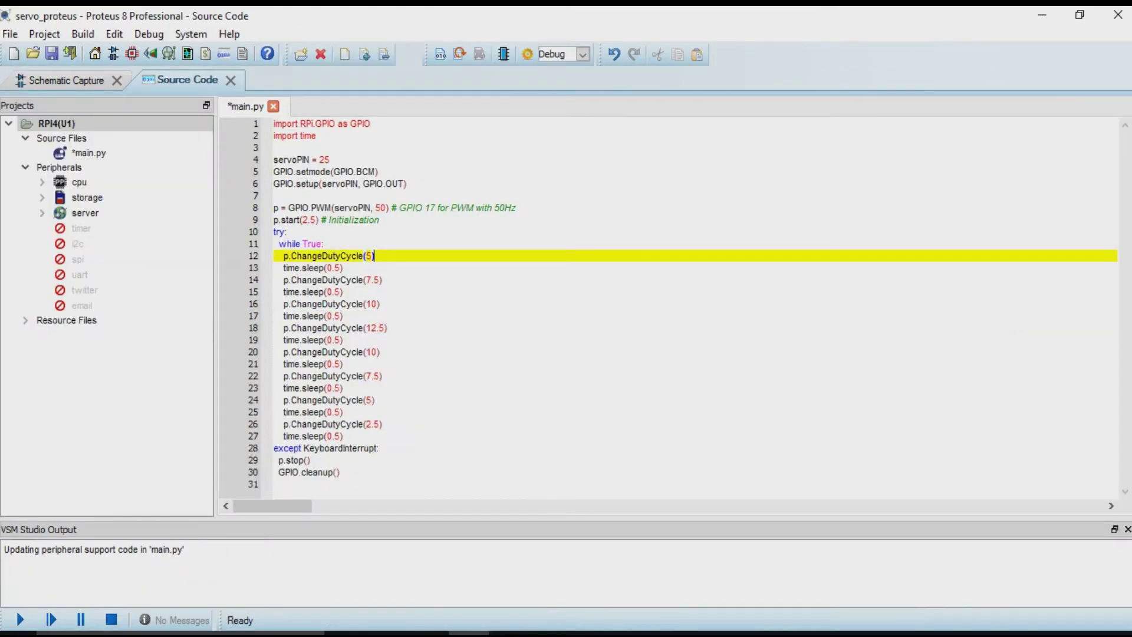
{"action": "double_click", "coordinate": [324, 159]}
{"action": "left_click", "coordinate": [330, 160]}
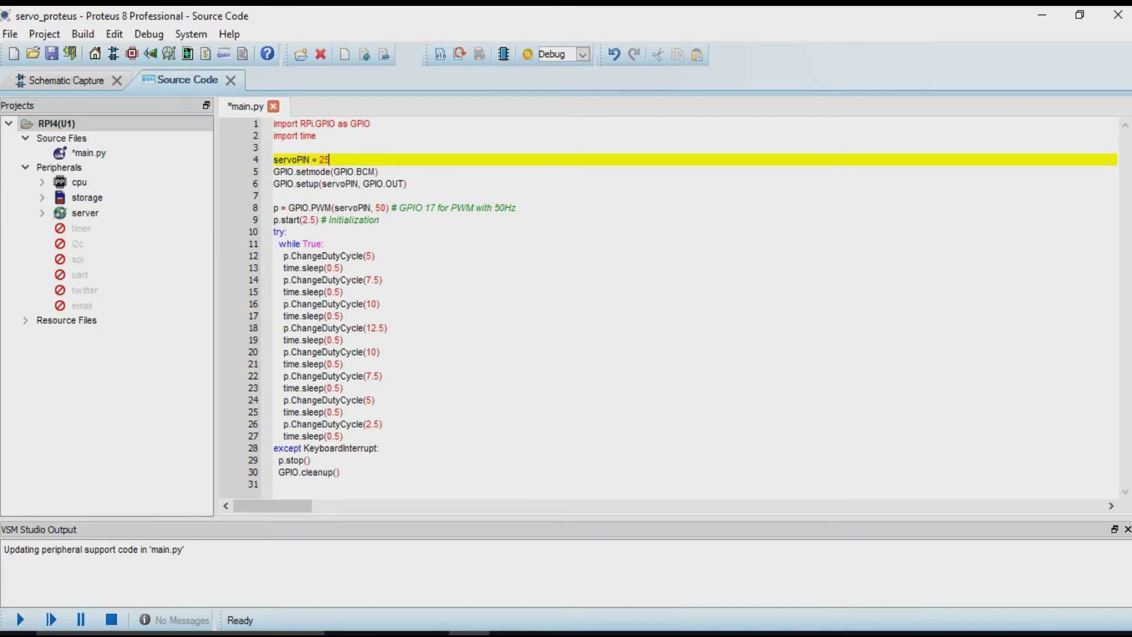
{"action": "left_click", "coordinate": [66, 80]}
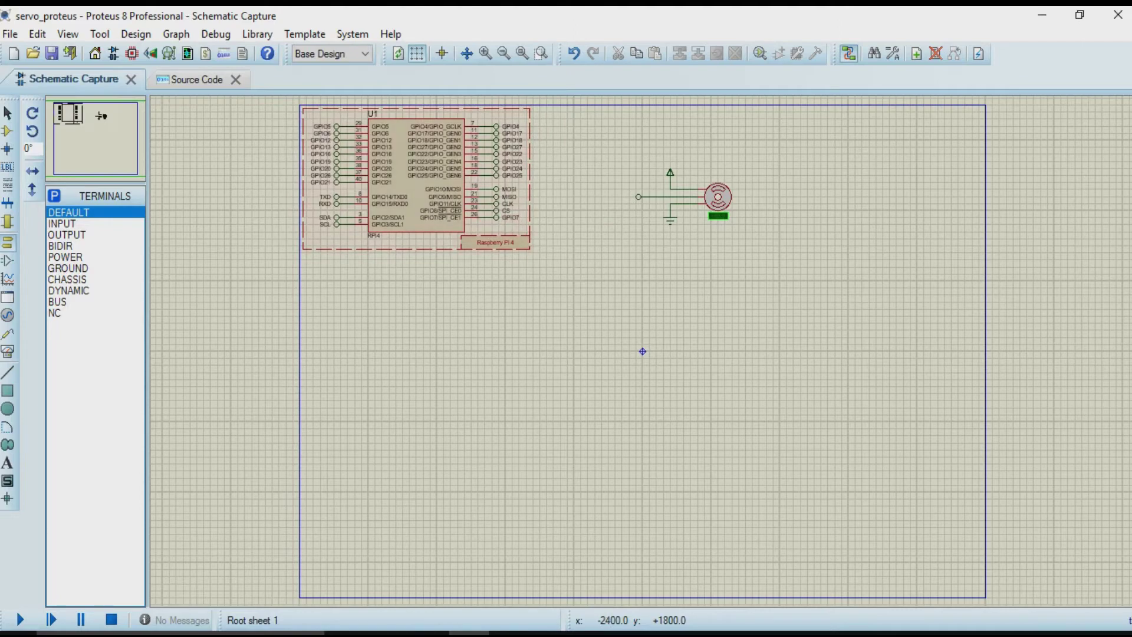
Label the terminal wired to the servo motor's middle pin as GPIO25
{"action": "scroll", "coordinate": [643, 352], "scroll_direction": "up", "scroll_amount": 1}
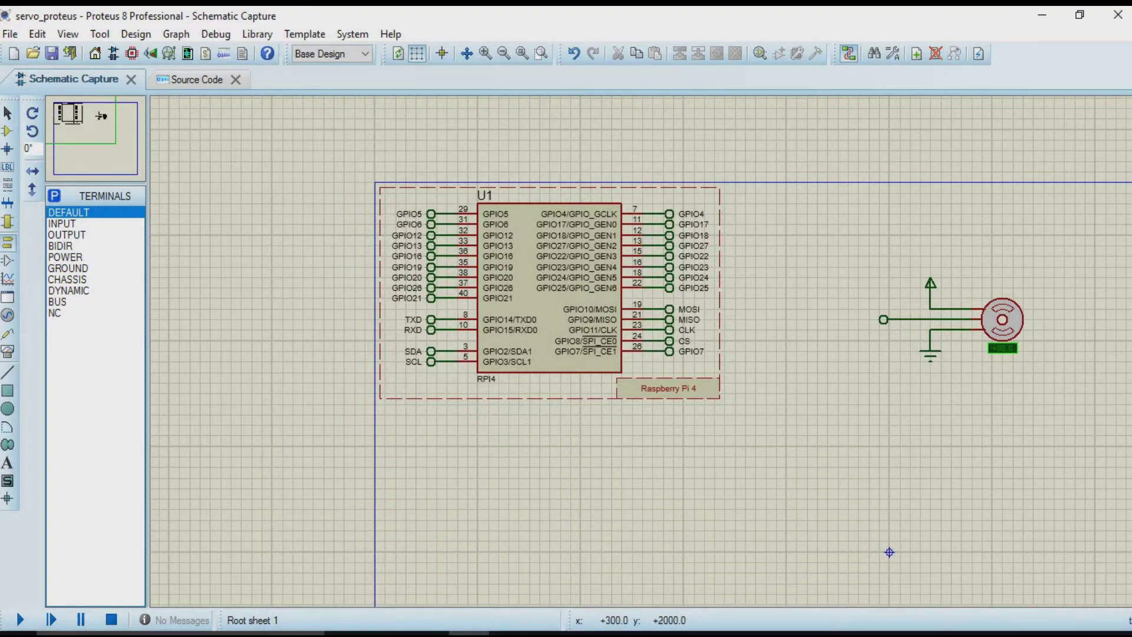
{"action": "right_click", "coordinate": [905, 318]}
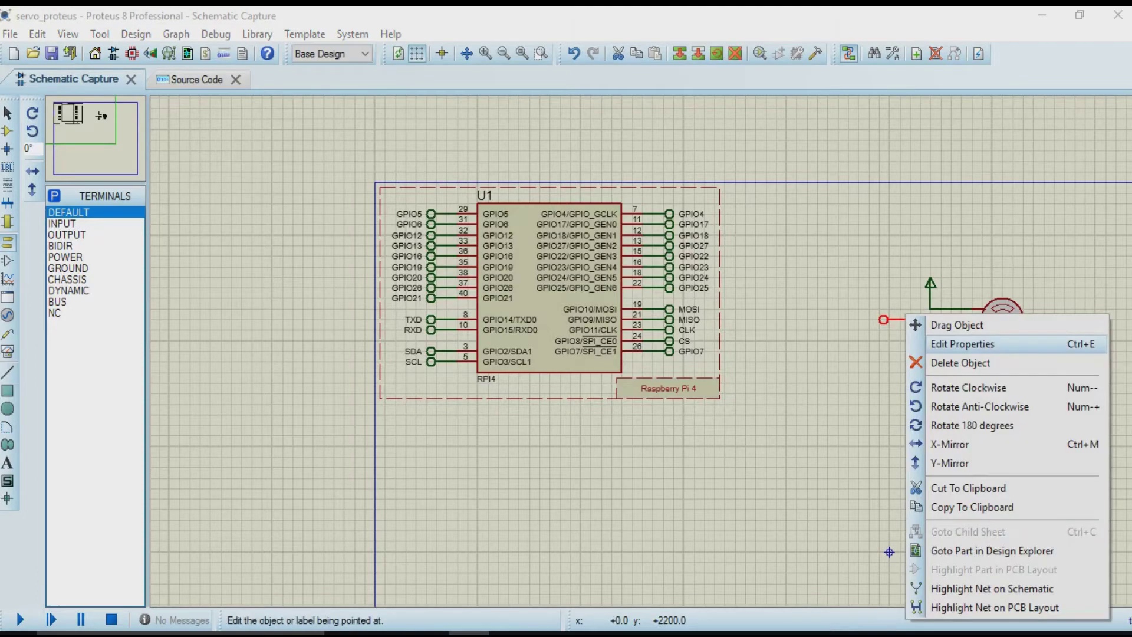
{"action": "left_click", "coordinate": [962, 344]}
{"action": "left_click", "coordinate": [619, 184]}
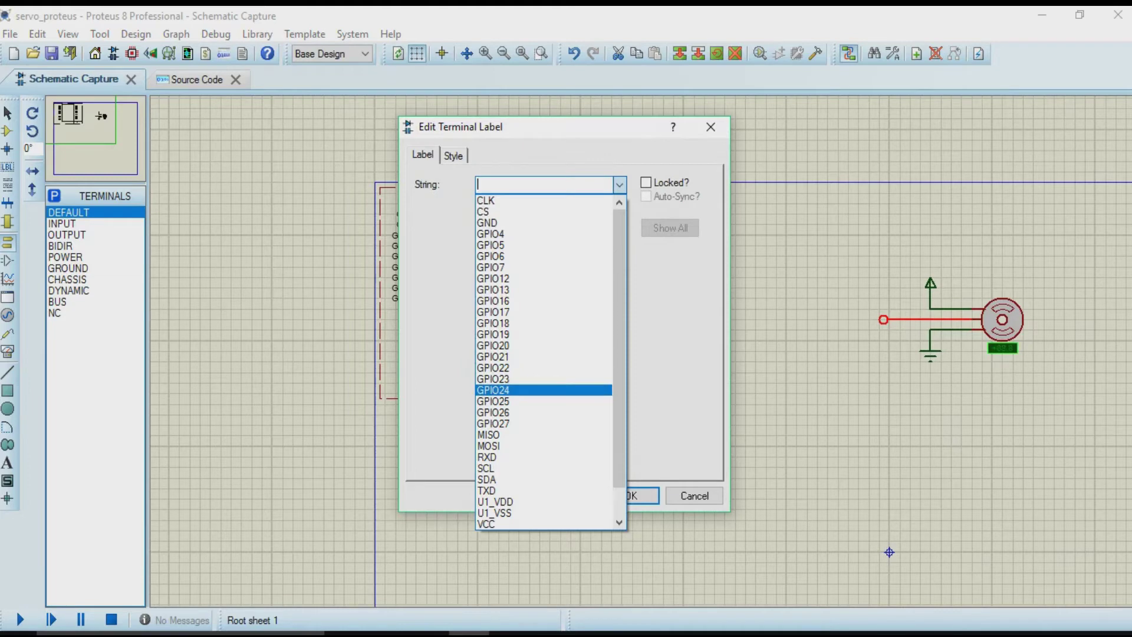
{"action": "left_click", "coordinate": [531, 390]}
{"action": "left_click", "coordinate": [631, 496]}
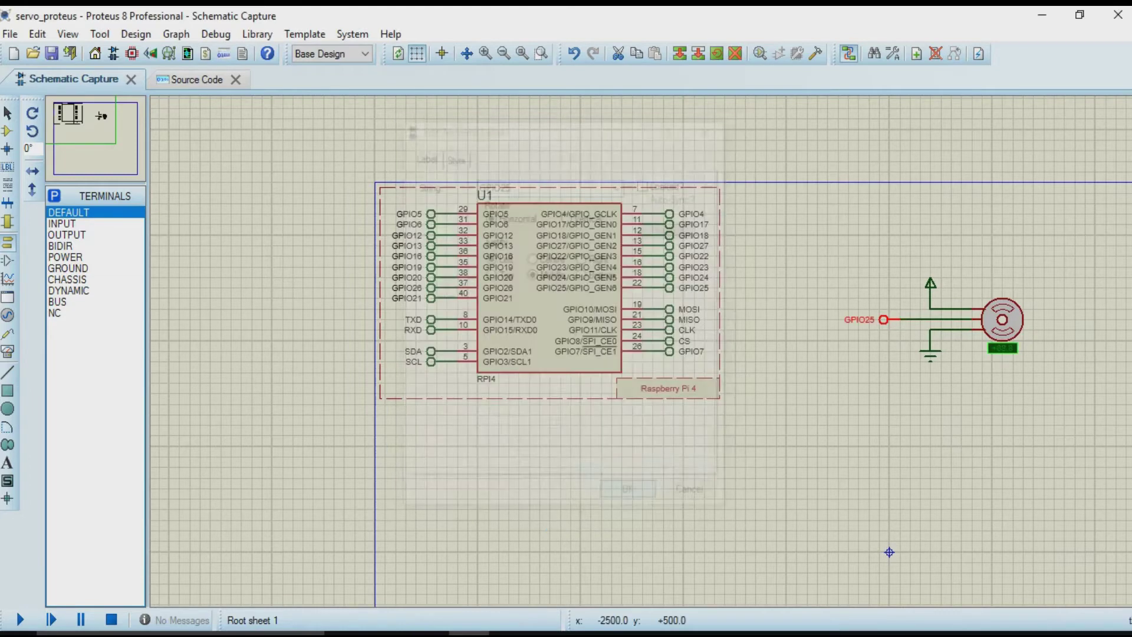
{"action": "left_click", "coordinate": [889, 551]}
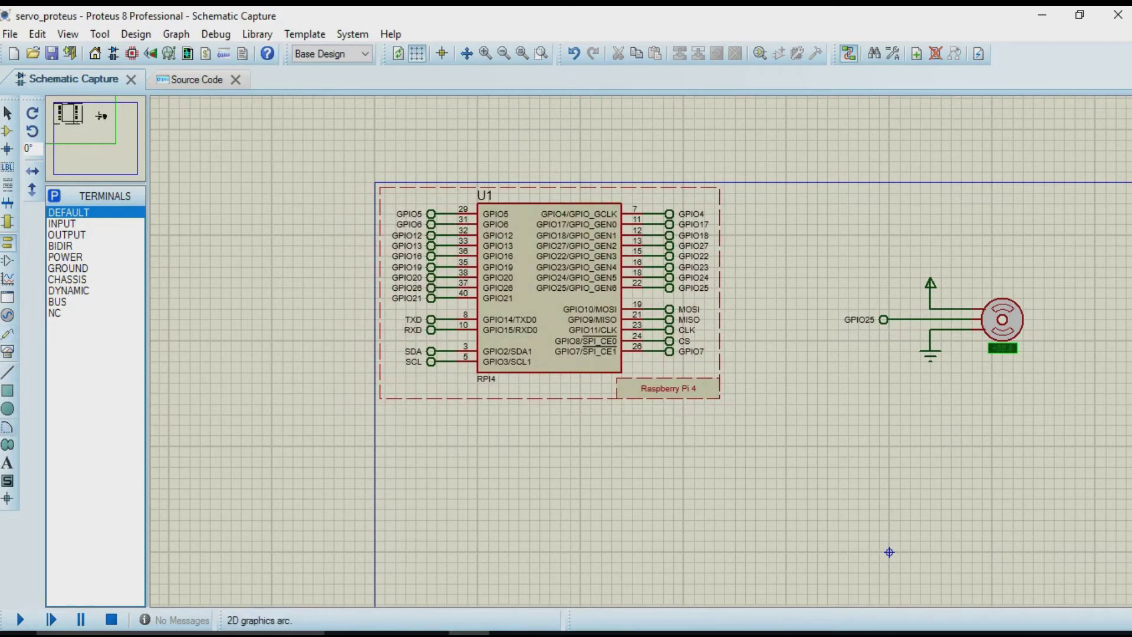
Place an OSCILLOSCOPE instrument in the empty area below the servo motor and shift it slightly to the right
{"action": "left_click", "coordinate": [8, 352]}
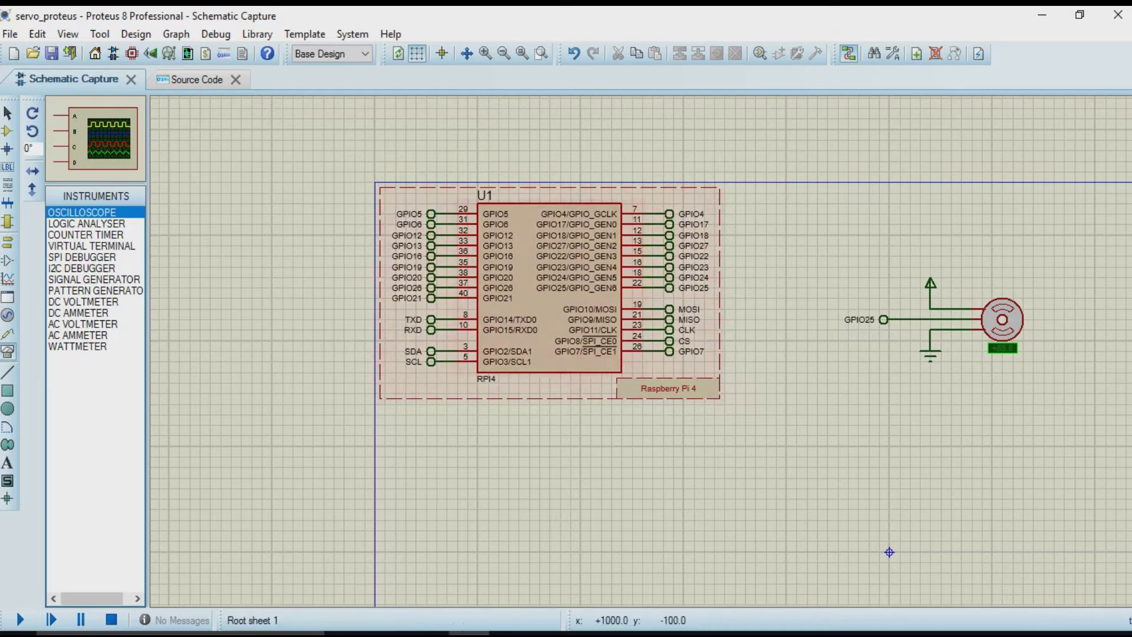
{"action": "left_click", "coordinate": [889, 552]}
{"action": "left_click", "coordinate": [889, 552]}
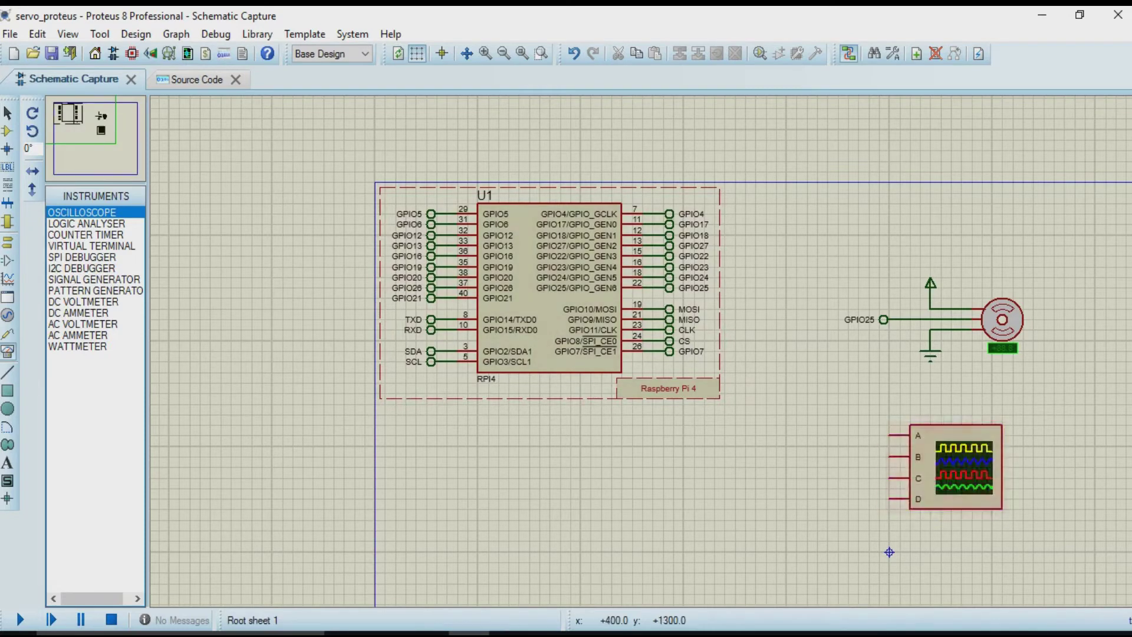
{"action": "left_click", "coordinate": [967, 449]}
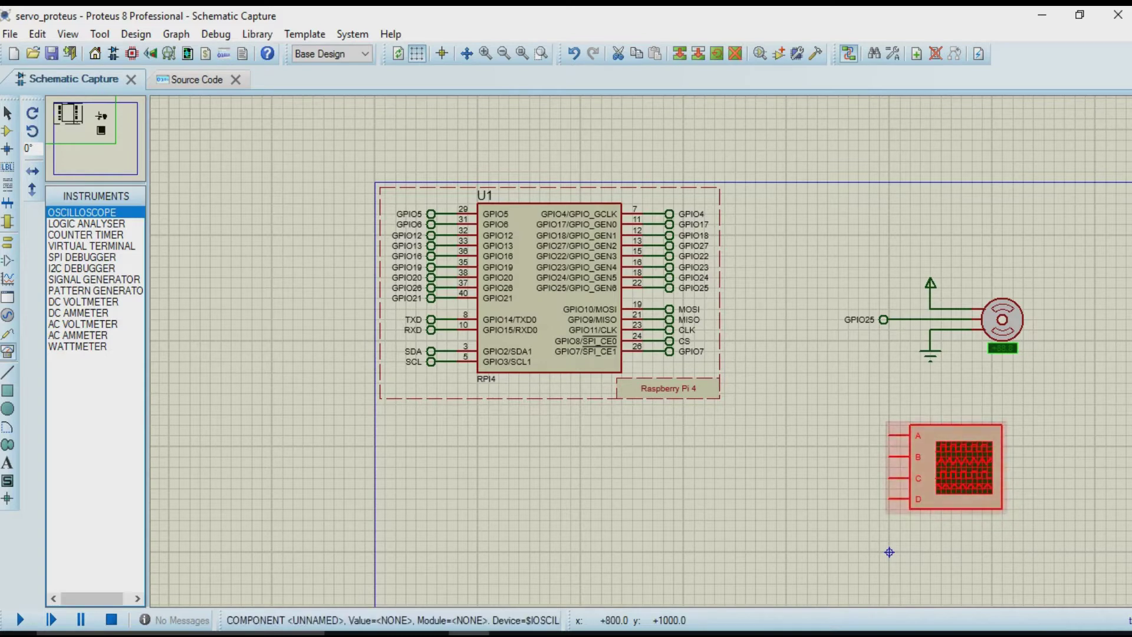
{"action": "left_click_drag", "start_coordinate": [967, 466], "coordinate": [1050, 466]}
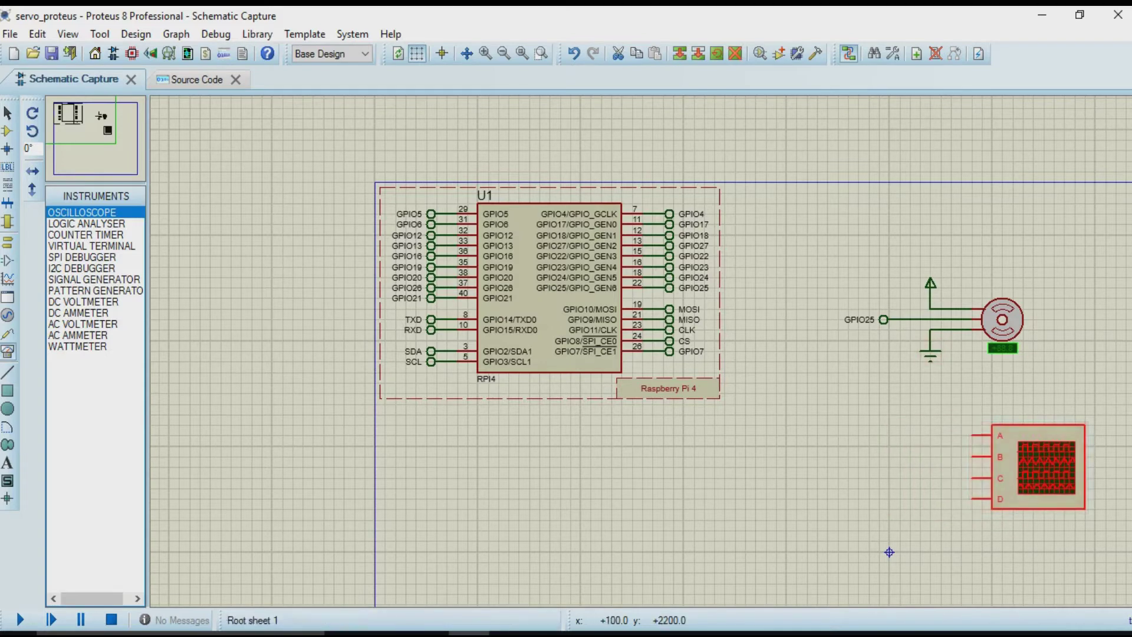
{"action": "mouse_move", "coordinate": [904, 319]}
{"action": "left_mouse_down"}
{"action": "mouse_move", "coordinate": [904, 392]}
{"action": "mouse_move", "coordinate": [910, 319]}
{"action": "left_mouse_up"}
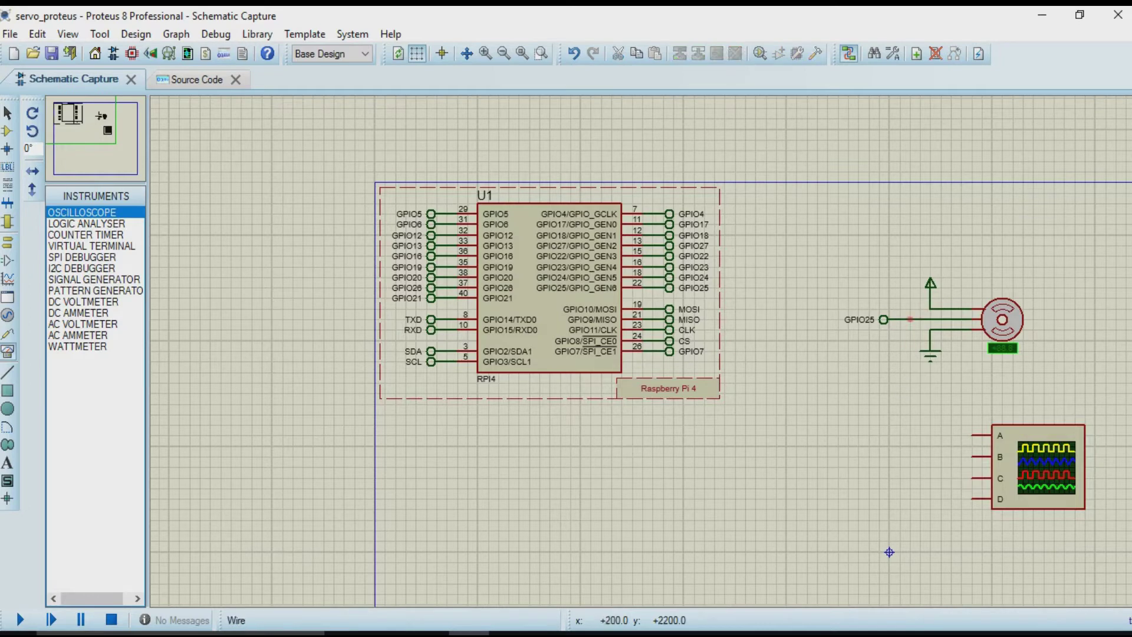
{"action": "left_click", "coordinate": [910, 319]}
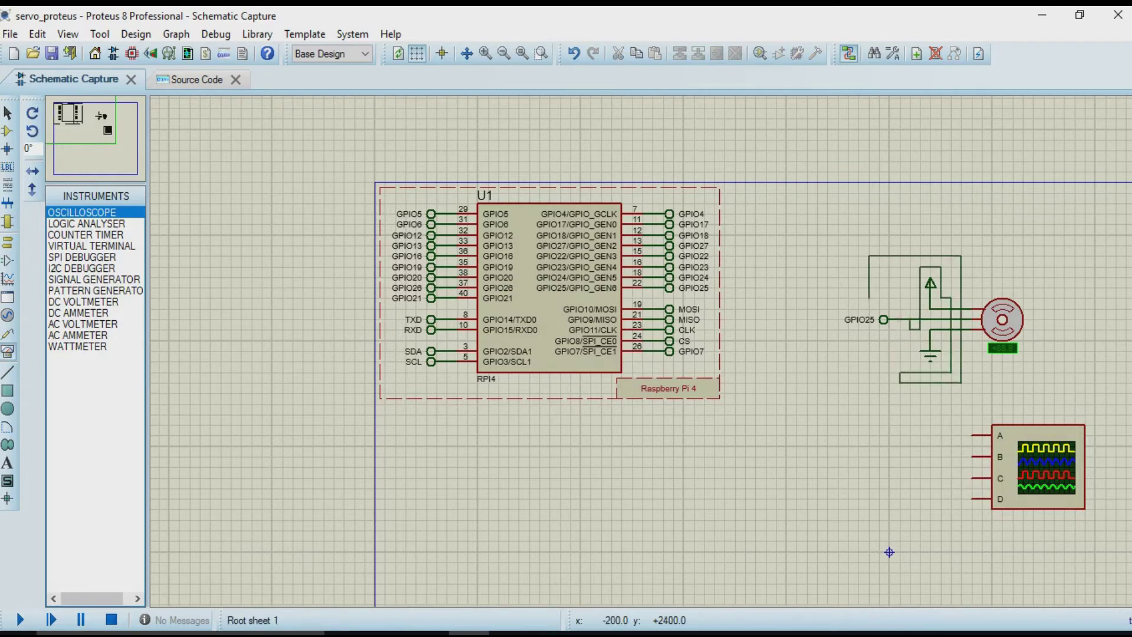
{"action": "left_click", "coordinate": [972, 307]}
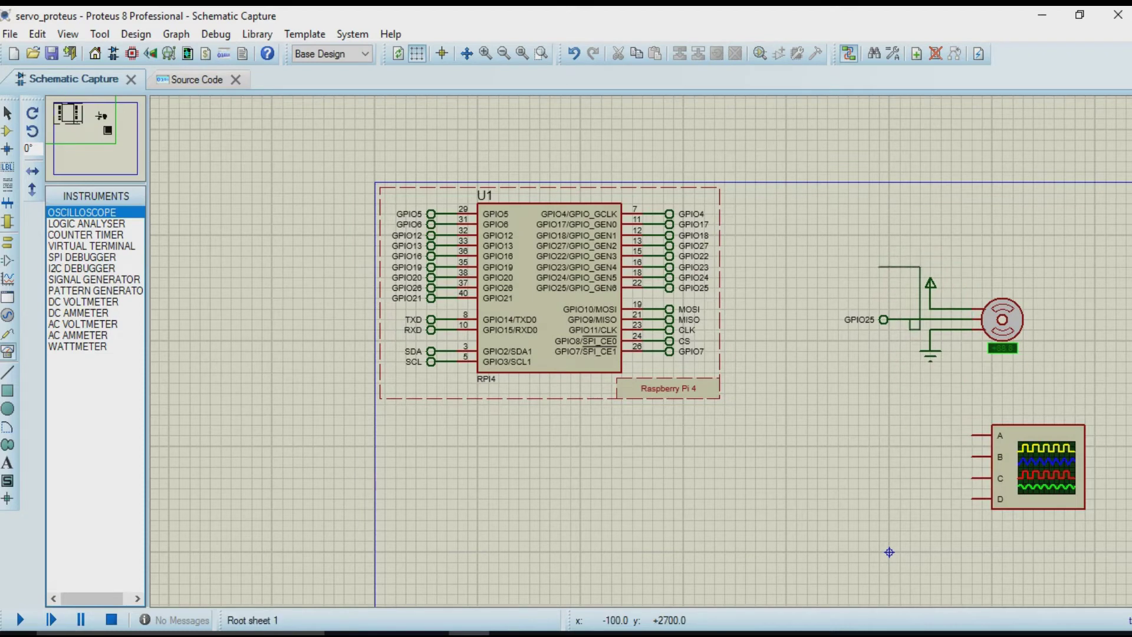
{"action": "key", "text": "Escape"}
Wire the oscilloscope's channel A to the wire between the GPIO25 terminal and the servo motor
{"action": "left_click", "coordinate": [974, 435]}
{"action": "left_click", "coordinate": [899, 319]}
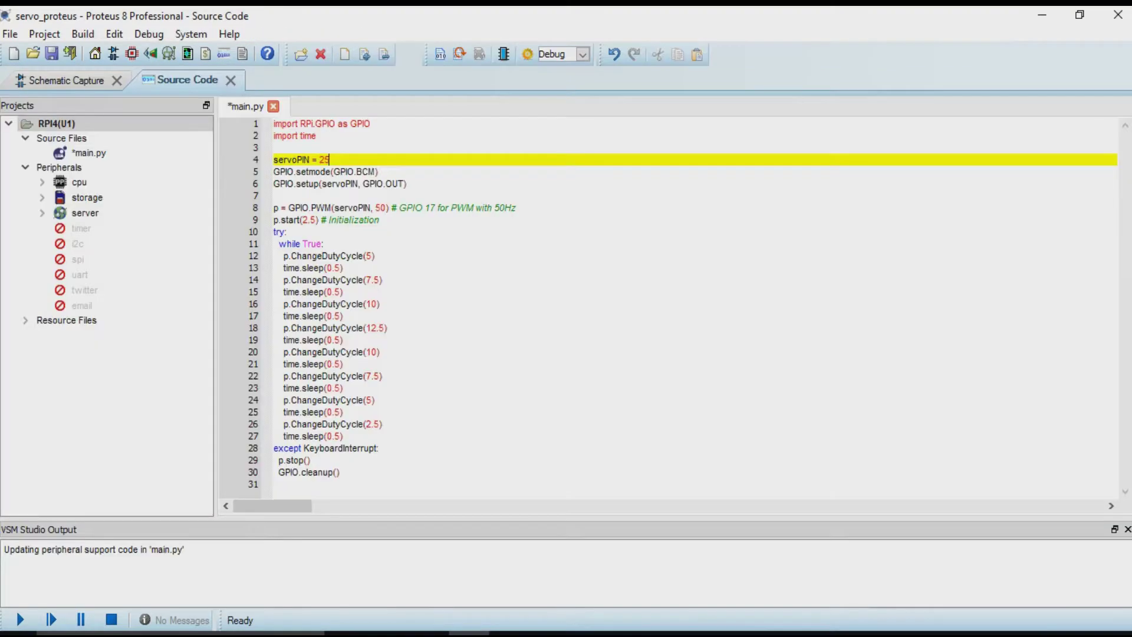
Review the imports, the servoPIN assignment and the GPIO setmode and setup lines in main.py
{"action": "left_click", "coordinate": [342, 268]}
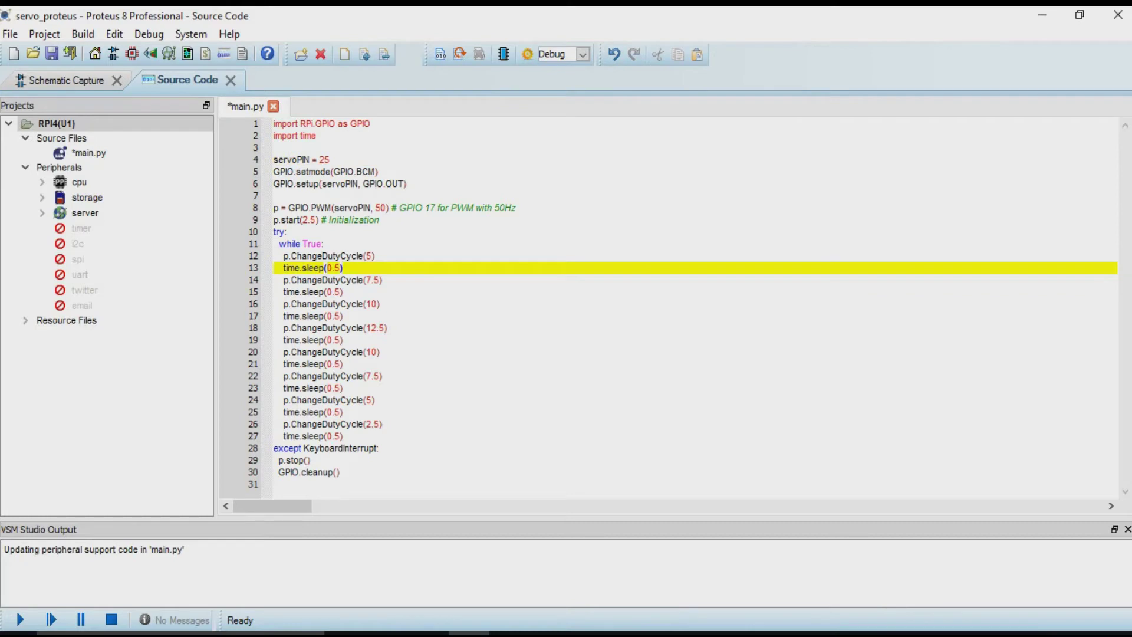
{"action": "left_click_drag", "start_coordinate": [370, 124], "coordinate": [273, 136]}
{"action": "left_click", "coordinate": [329, 159]}
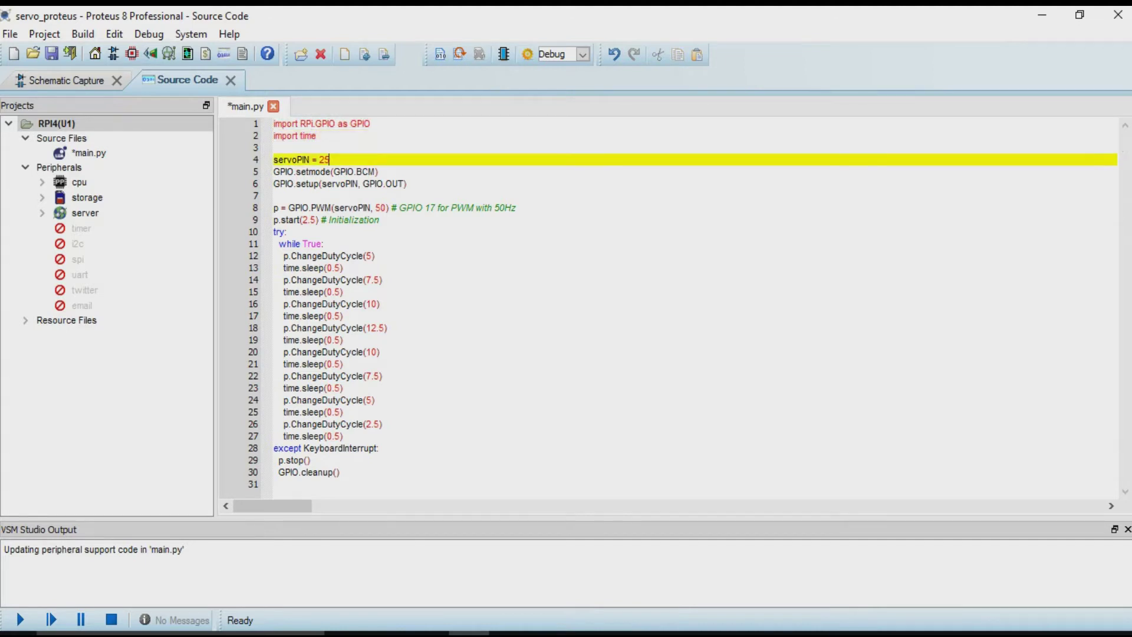
{"action": "left_click_drag", "start_coordinate": [329, 159], "coordinate": [273, 159]}
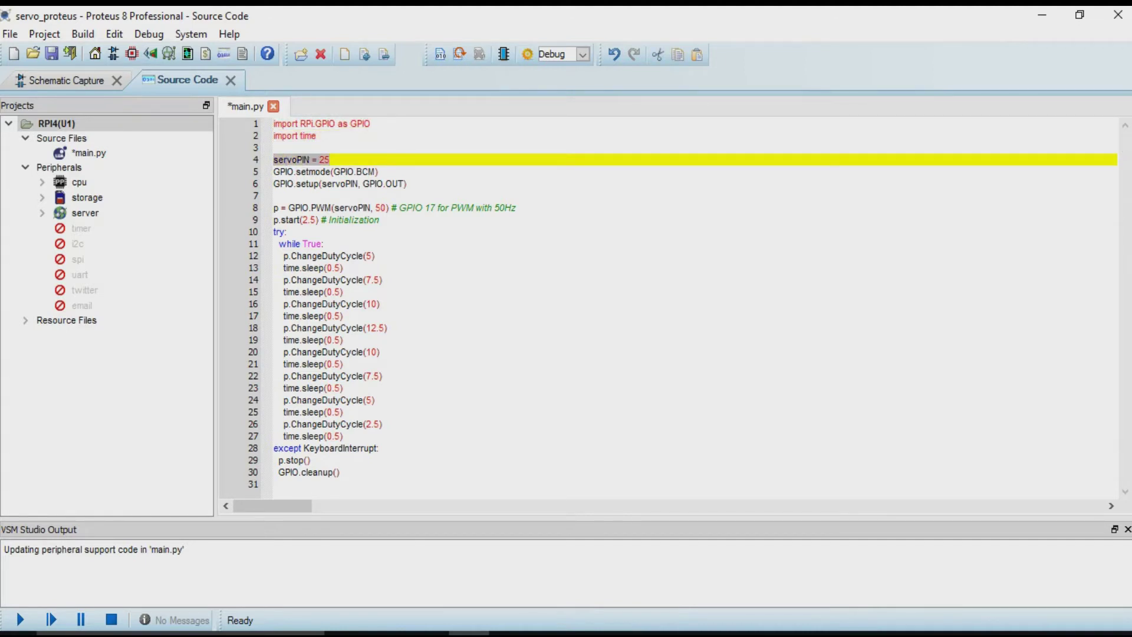
{"action": "left_click_drag", "start_coordinate": [378, 171], "coordinate": [273, 171]}
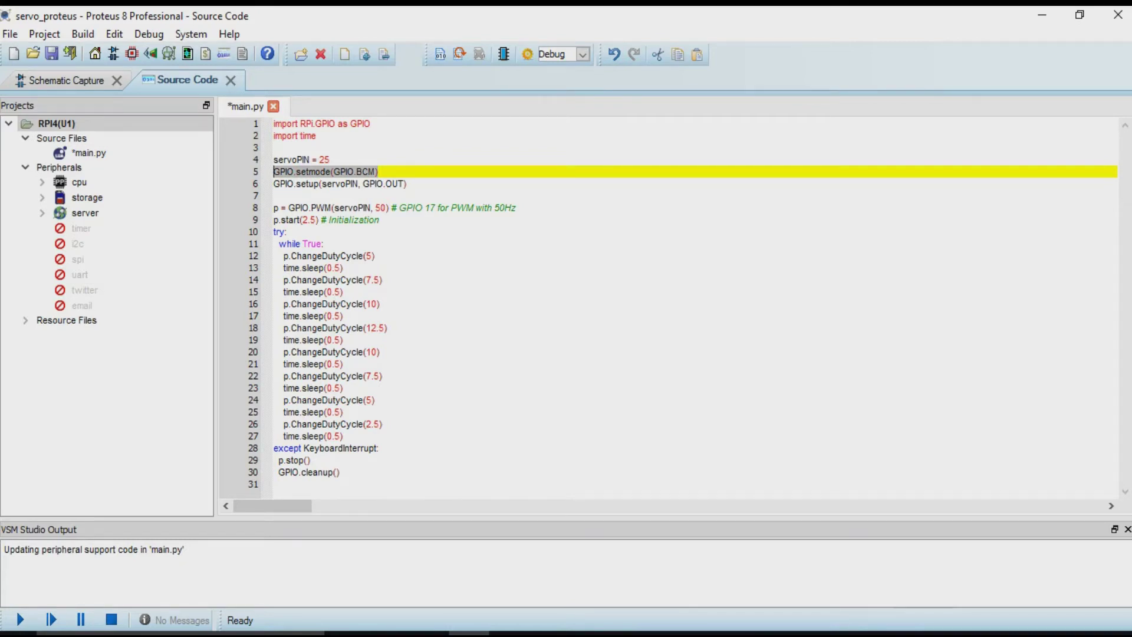
{"action": "left_click", "coordinate": [378, 171]}
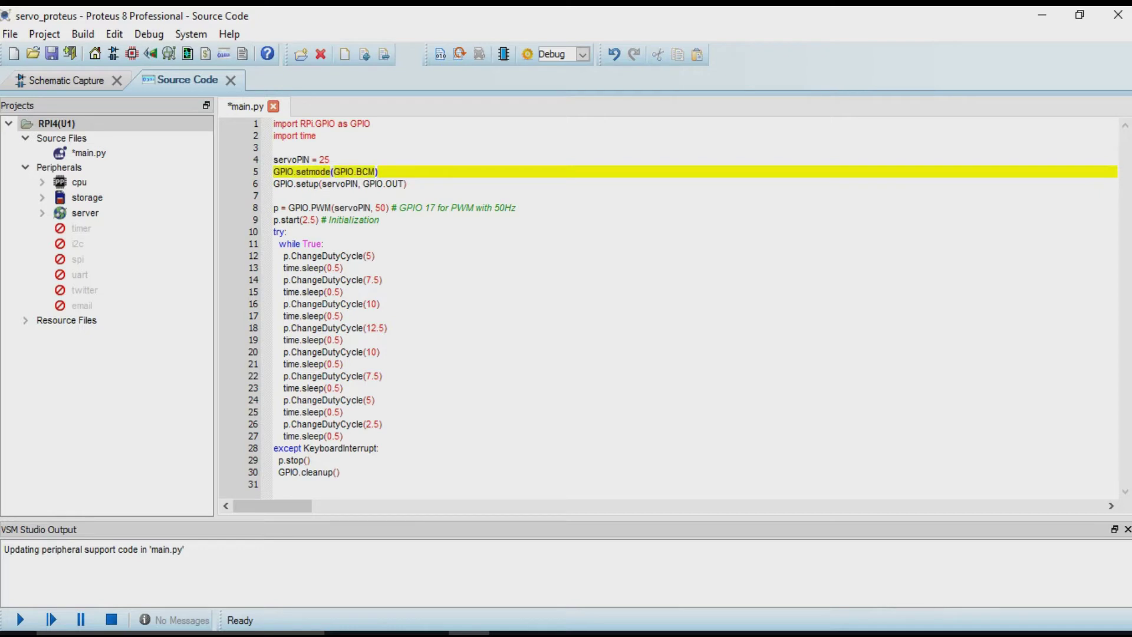
{"action": "left_click_drag", "start_coordinate": [407, 183], "coordinate": [273, 183]}
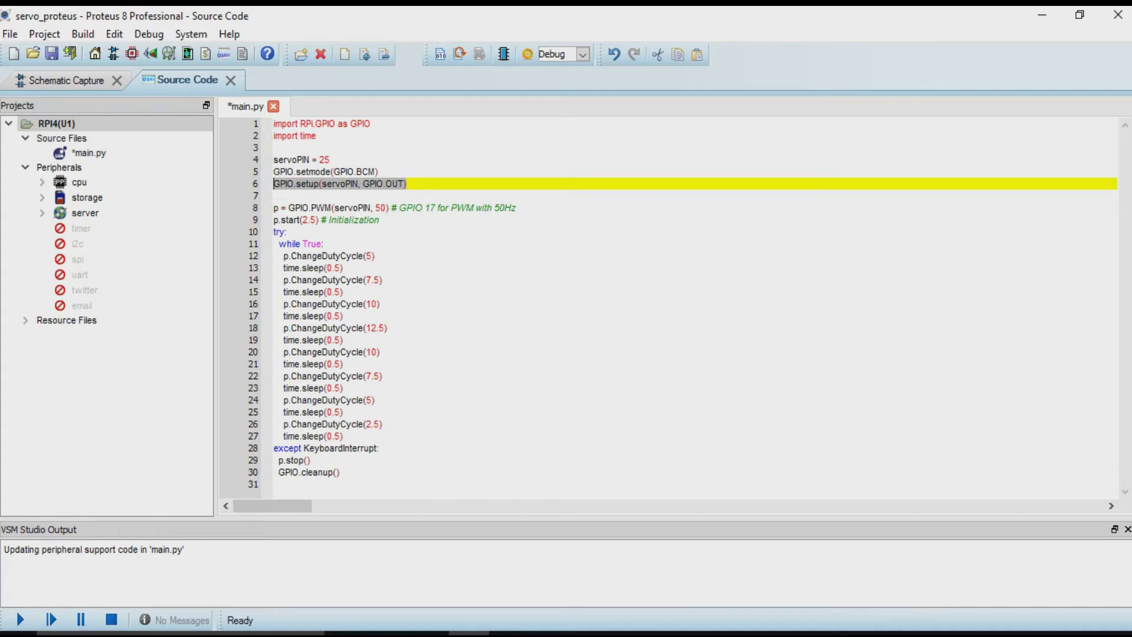
Change the comment on the GPIO.PWM line of main.py to "GPIO 25 for PWM with 50Hz"
{"action": "left_click_drag", "start_coordinate": [517, 208], "coordinate": [428, 207]}
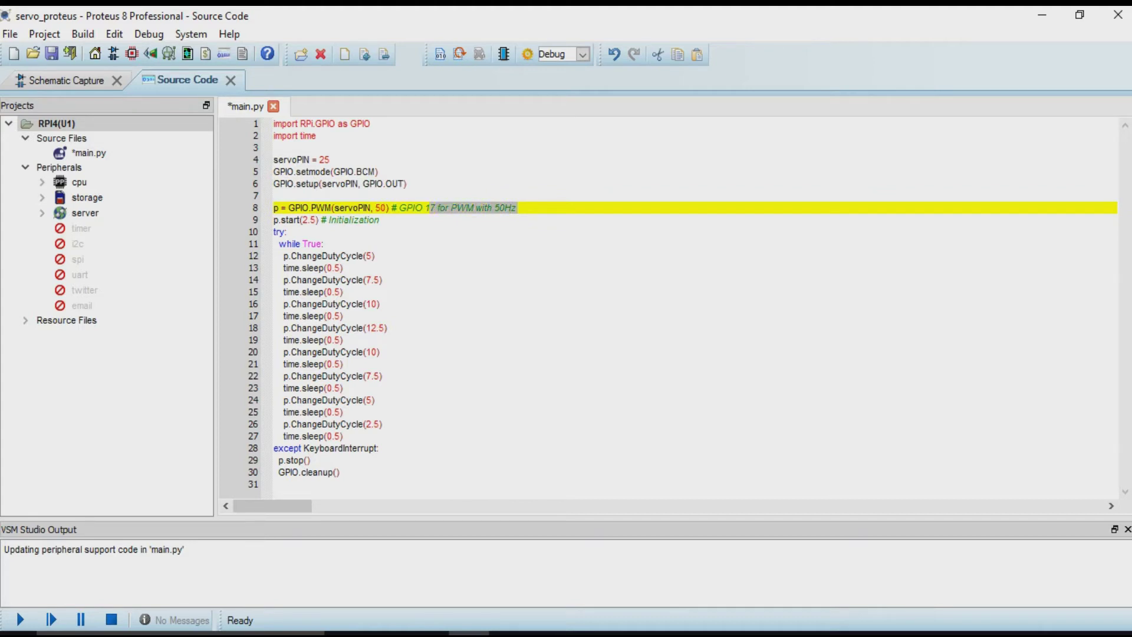
{"action": "left_click", "coordinate": [445, 208]}
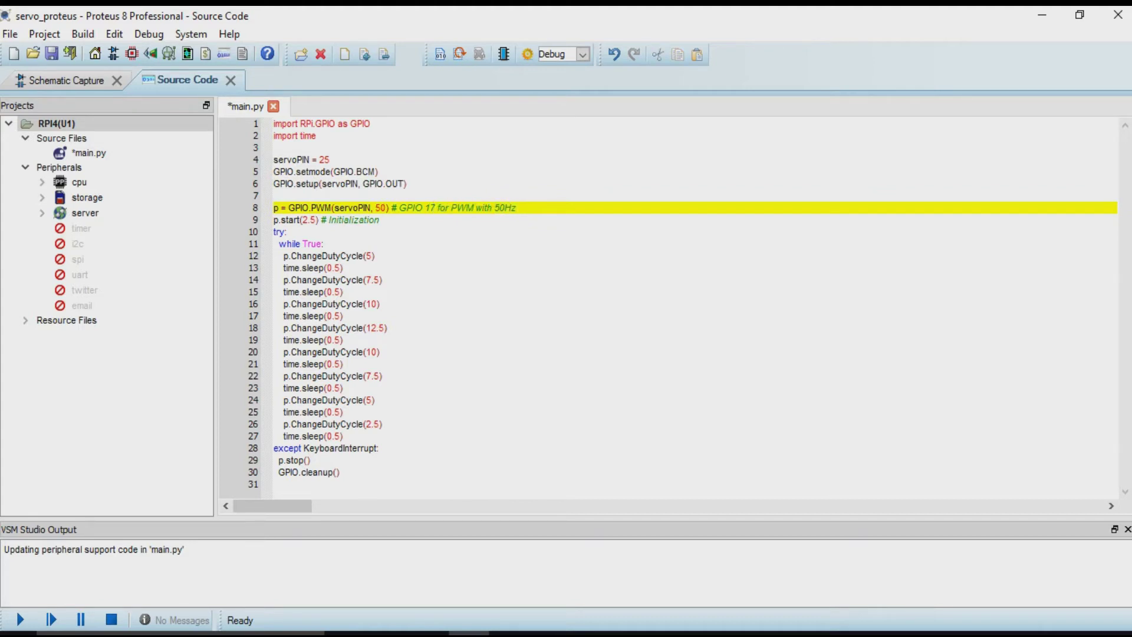
{"action": "key", "text": "BackSpace"}
{"action": "key", "text": "BackSpace"}
{"action": "type", "text": "25"}
{"action": "left_click_drag", "start_coordinate": [517, 207], "coordinate": [400, 208]}
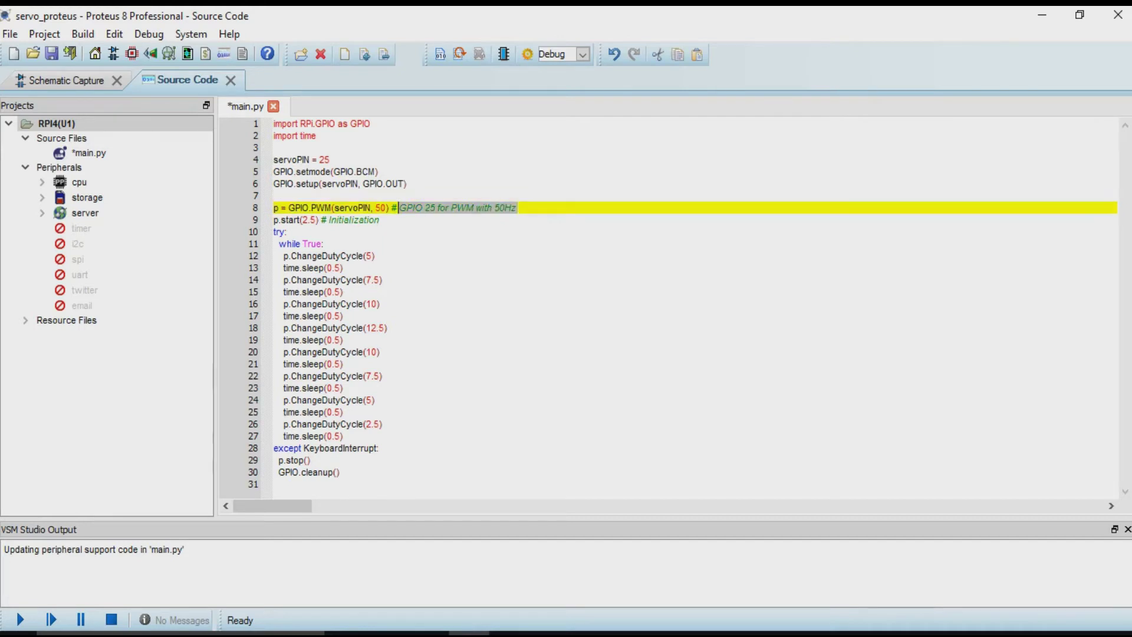
{"action": "type", "text": "GPIO 25 for PWM with 50Hz"}
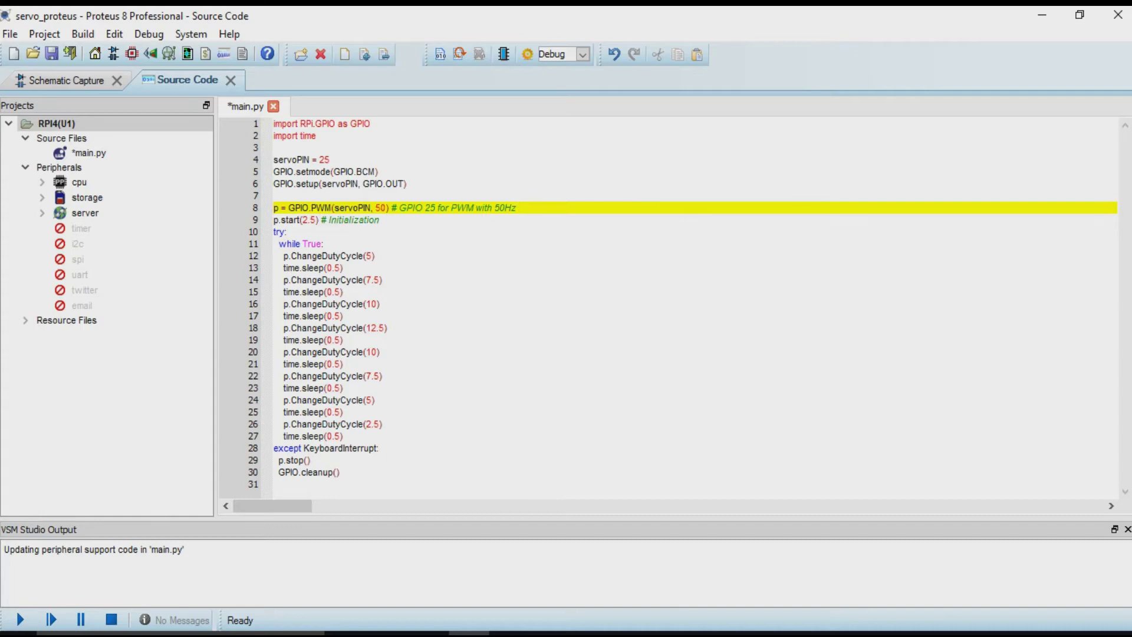
Review the PWM frequency argument, the p.start duty cycle, and the start of the try and while True loop
{"action": "double_click", "coordinate": [366, 207]}
{"action": "double_click", "coordinate": [380, 207]}
{"action": "left_click", "coordinate": [380, 220]}
{"action": "double_click", "coordinate": [290, 219]}
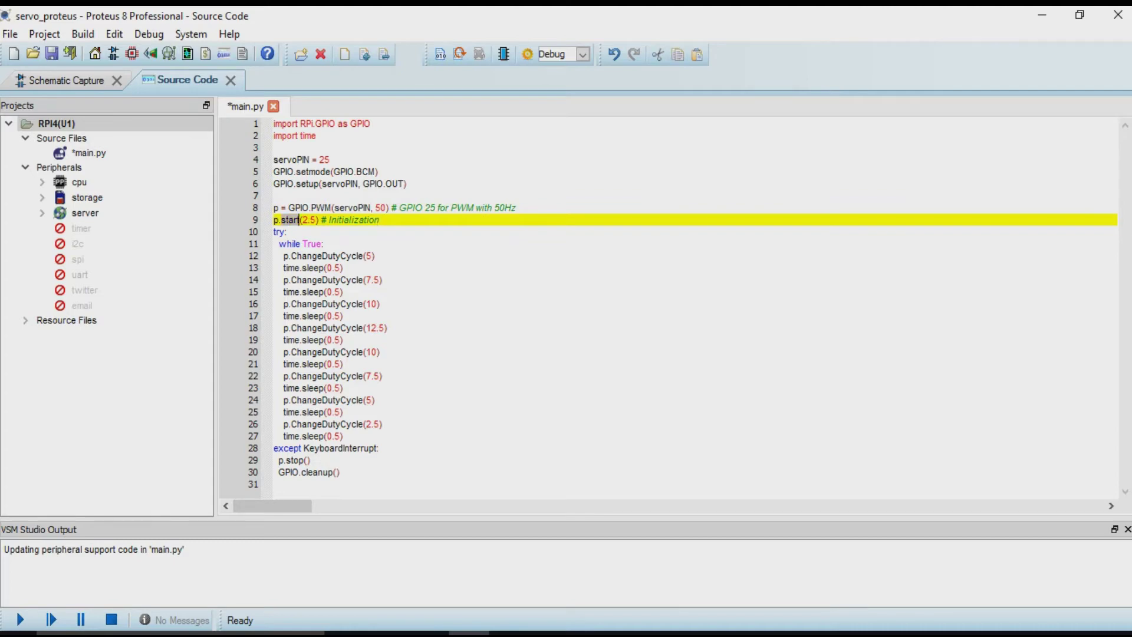
{"action": "double_click", "coordinate": [315, 220]}
{"action": "left_click", "coordinate": [381, 220]}
{"action": "left_click", "coordinate": [285, 232]}
{"action": "left_click", "coordinate": [323, 244]}
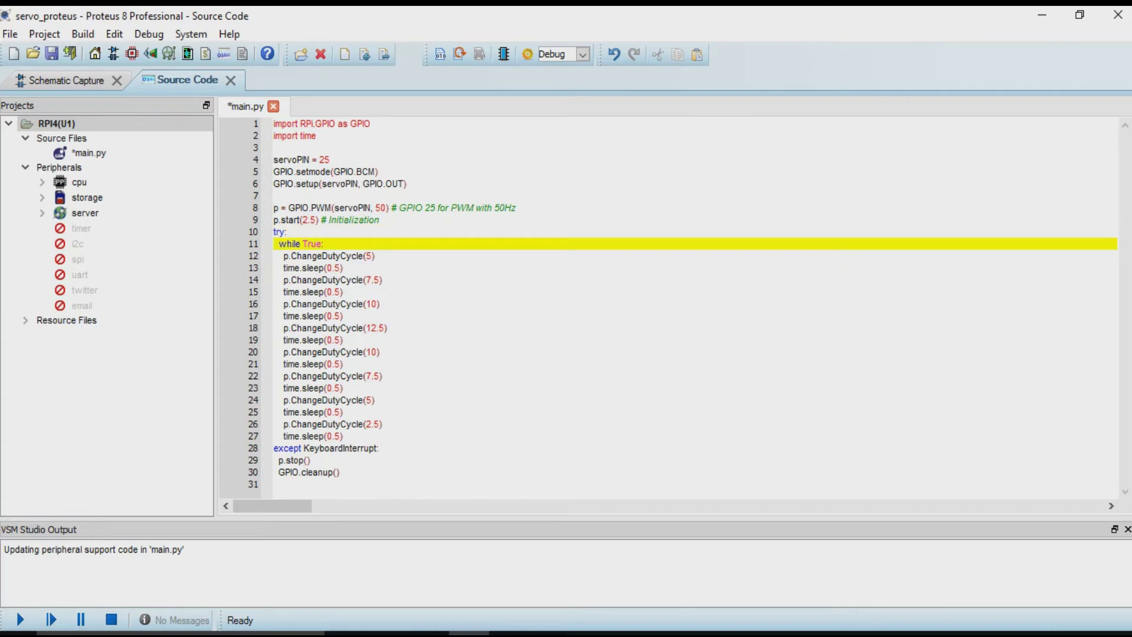
{"action": "double_click", "coordinate": [289, 244]}
{"action": "double_click", "coordinate": [312, 244]}
{"action": "left_click", "coordinate": [374, 256]}
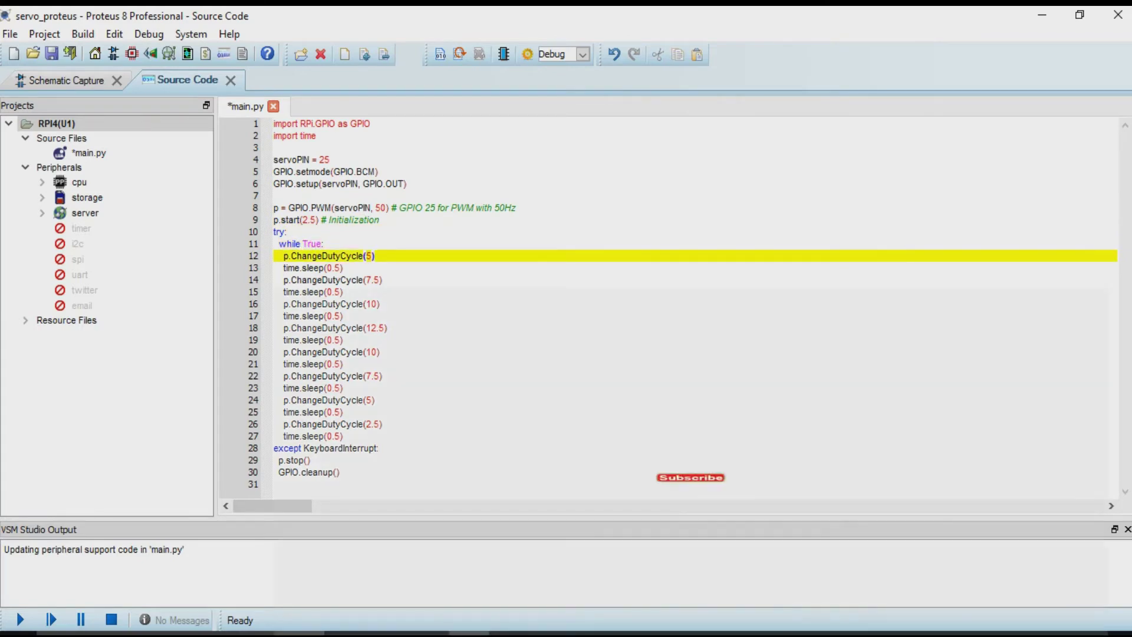
{"action": "double_click", "coordinate": [305, 220]}
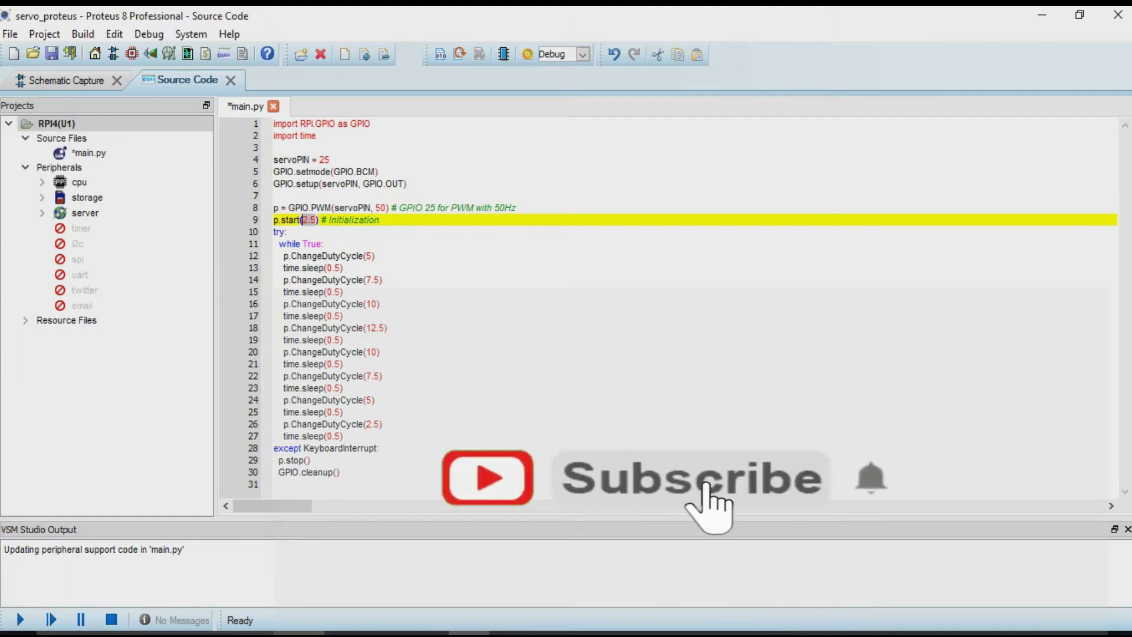
Append the comment "# 2.5+2.5=5.0" to the first ChangeDutyCycle line in the loop and "#5+2.5=7.5" to the second
{"action": "left_click", "coordinate": [370, 256]}
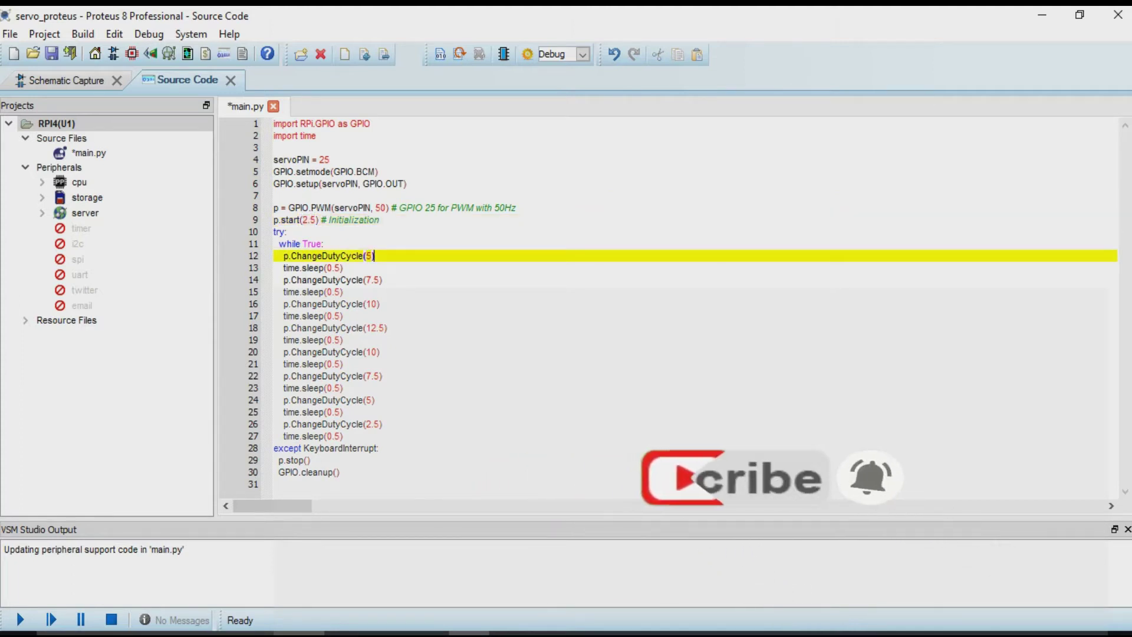
{"action": "type", "text": "#"}
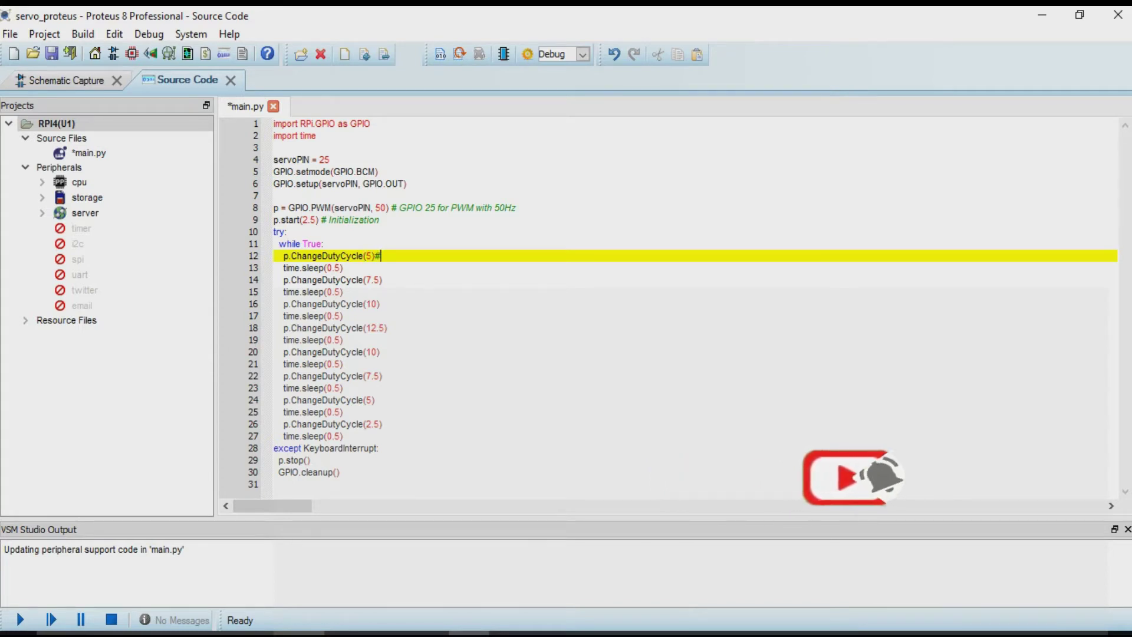
{"action": "type", "text": " 2"}
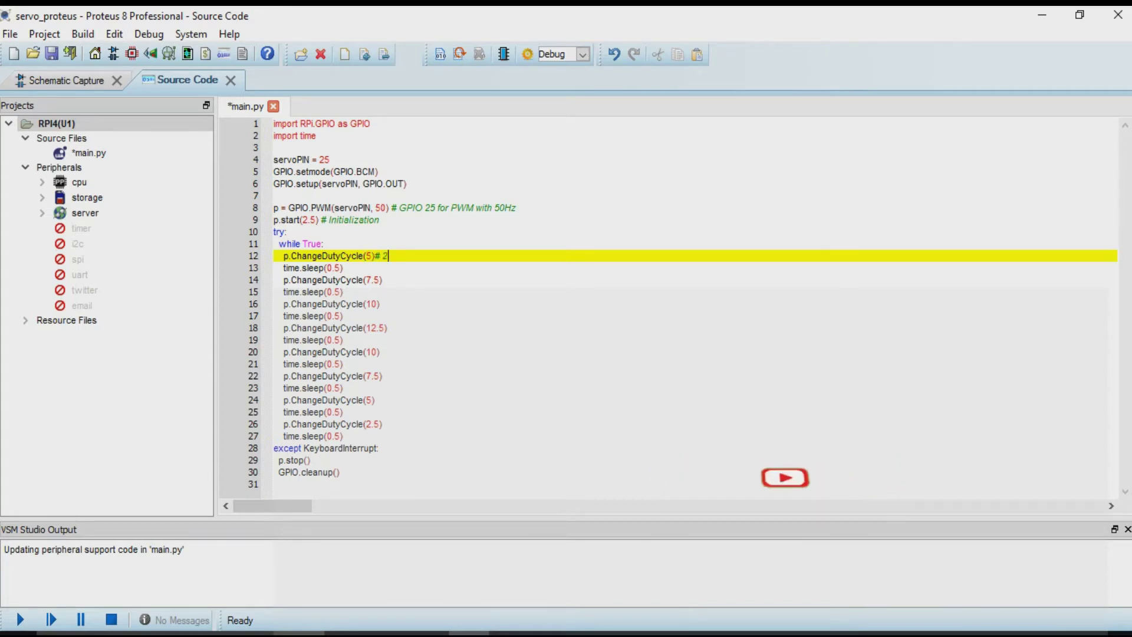
{"action": "type", "text": ".5"}
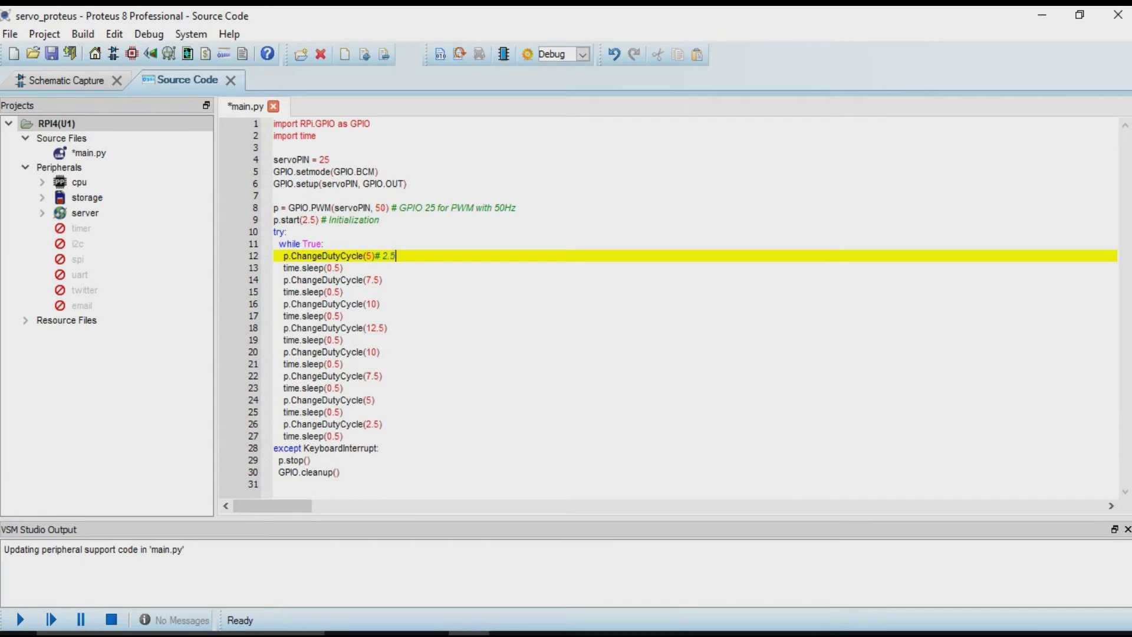
{"action": "type", "text": "+2.5=5.0"}
{"action": "left_click", "coordinate": [383, 280]}
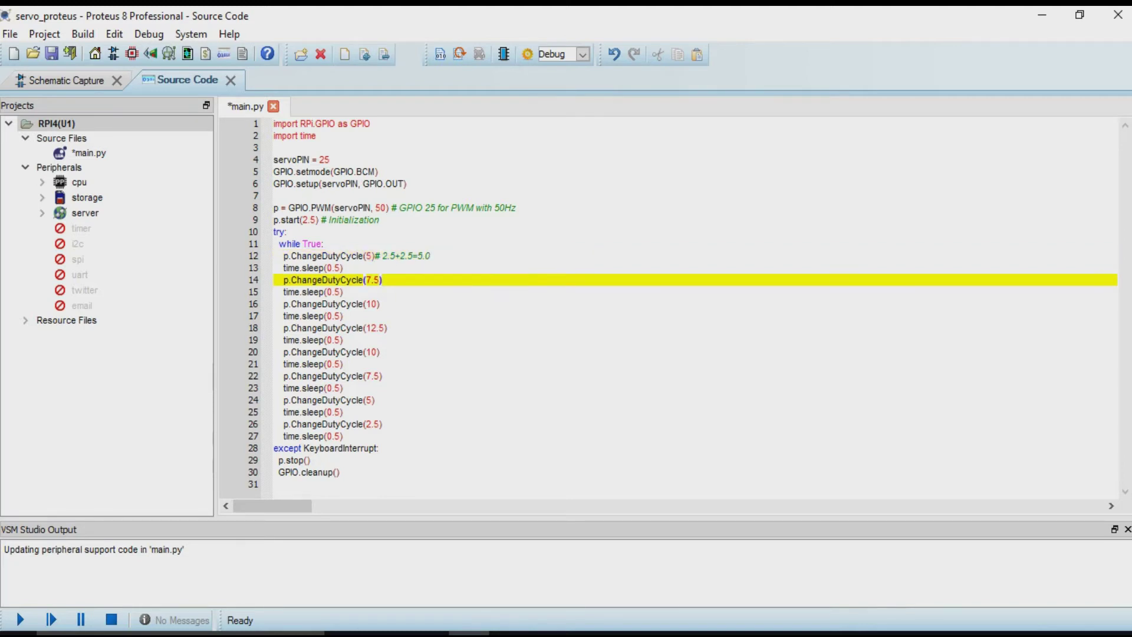
{"action": "type", "text": "#5+2.5=7.5"}
Review the duty cycle arguments of the ChangeDutyCycle calls on lines 16 and 18
{"action": "left_click", "coordinate": [381, 304]}
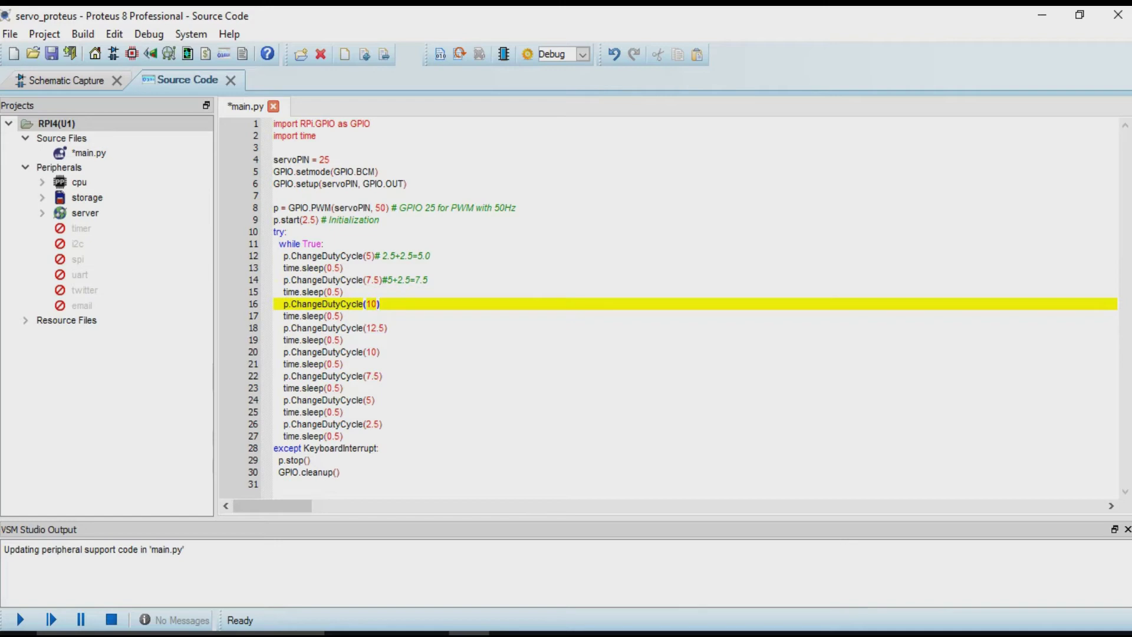
{"action": "double_click", "coordinate": [371, 304]}
{"action": "left_click_drag", "start_coordinate": [365, 327], "coordinate": [384, 328]}
{"action": "left_click", "coordinate": [388, 328]}
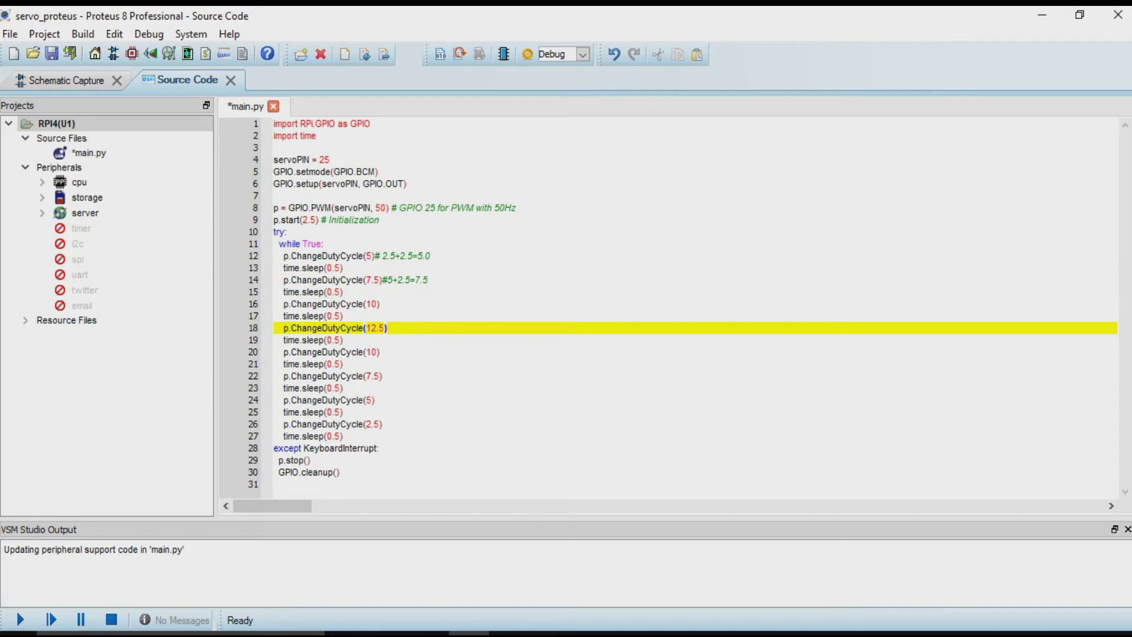
{"action": "left_click", "coordinate": [379, 304]}
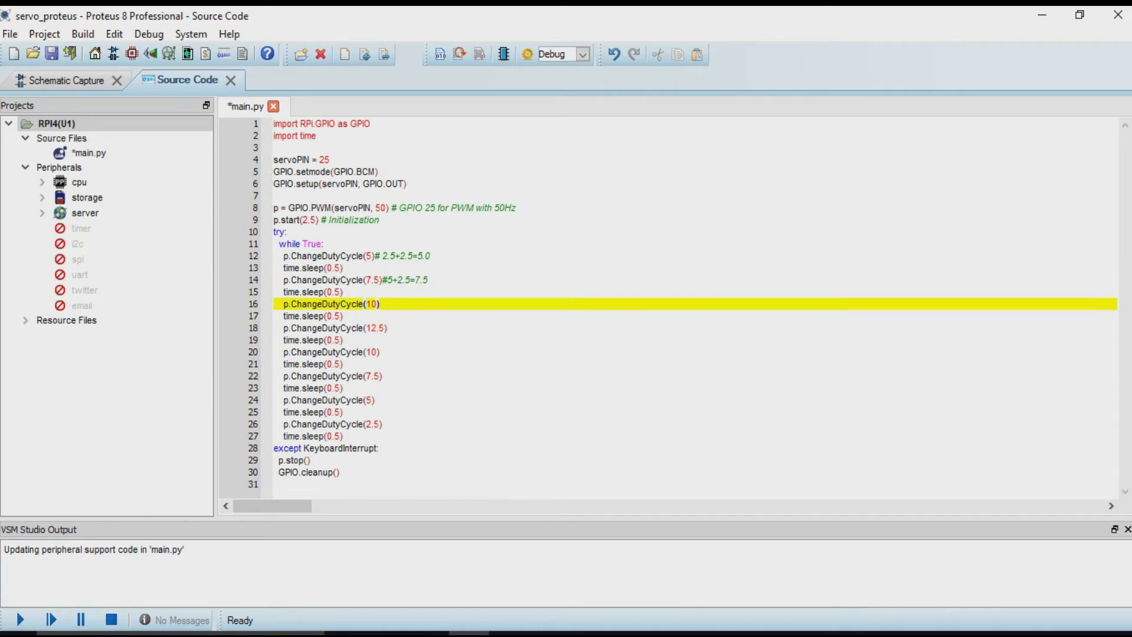
Review the ChangeDutyCycle and time.sleep lines inside the while loop and the except block of main.py
{"action": "key", "text": "Up"}
{"action": "key", "text": "Up"}
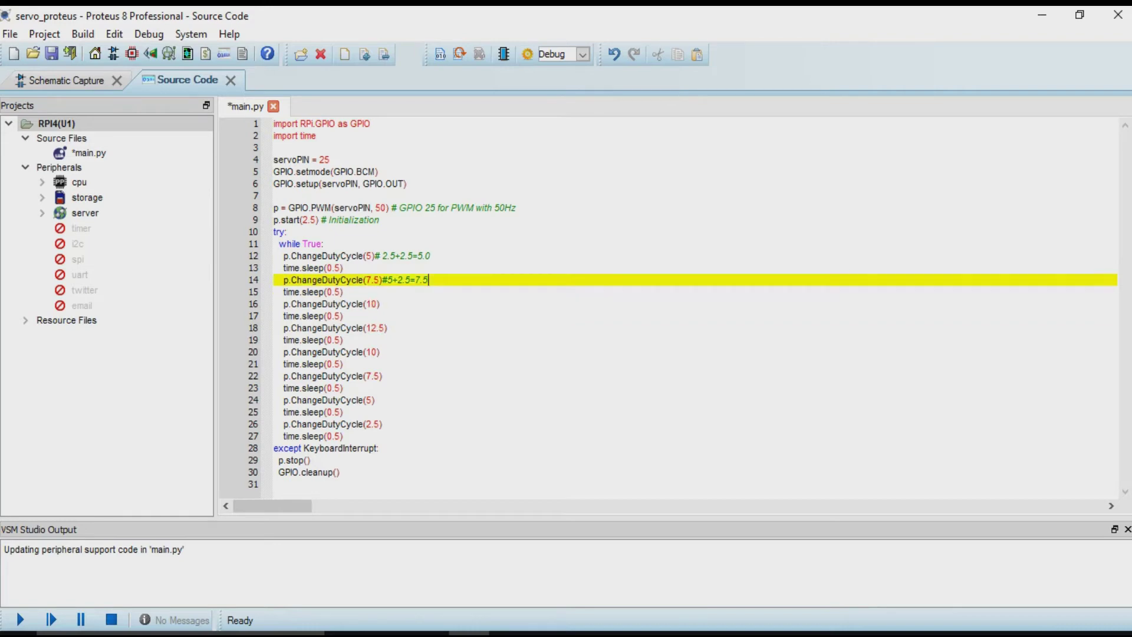
{"action": "key", "text": "Down"}
{"action": "key", "text": "Down"}
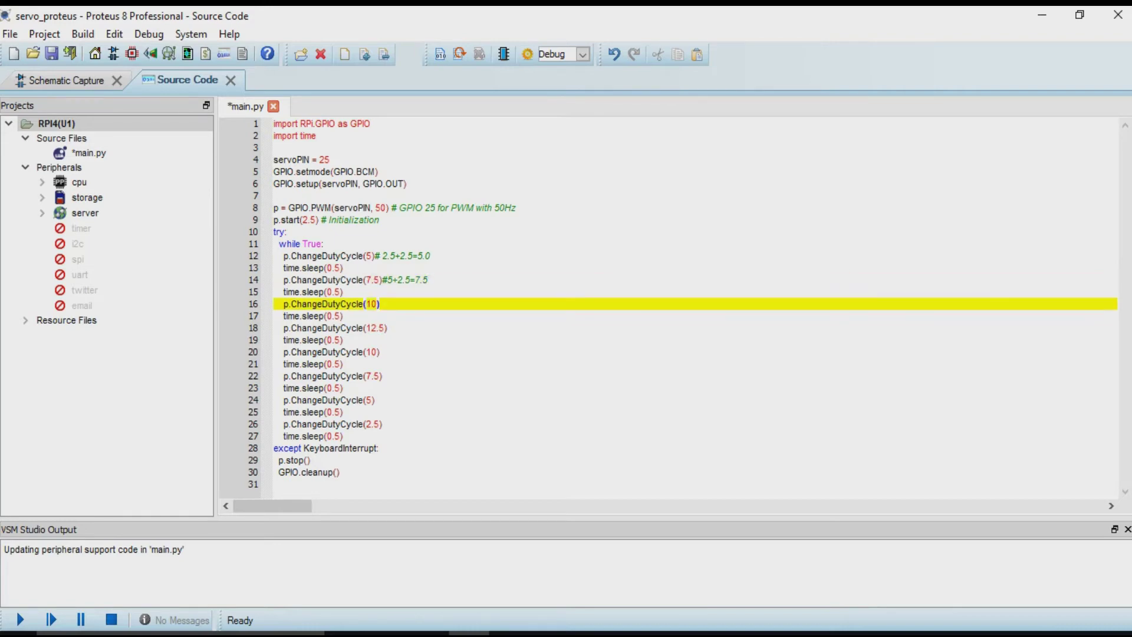
{"action": "left_click_drag", "start_coordinate": [379, 352], "coordinate": [273, 256]}
{"action": "left_click", "coordinate": [378, 448]}
{"action": "left_click", "coordinate": [340, 472]}
{"action": "left_click", "coordinate": [374, 400]}
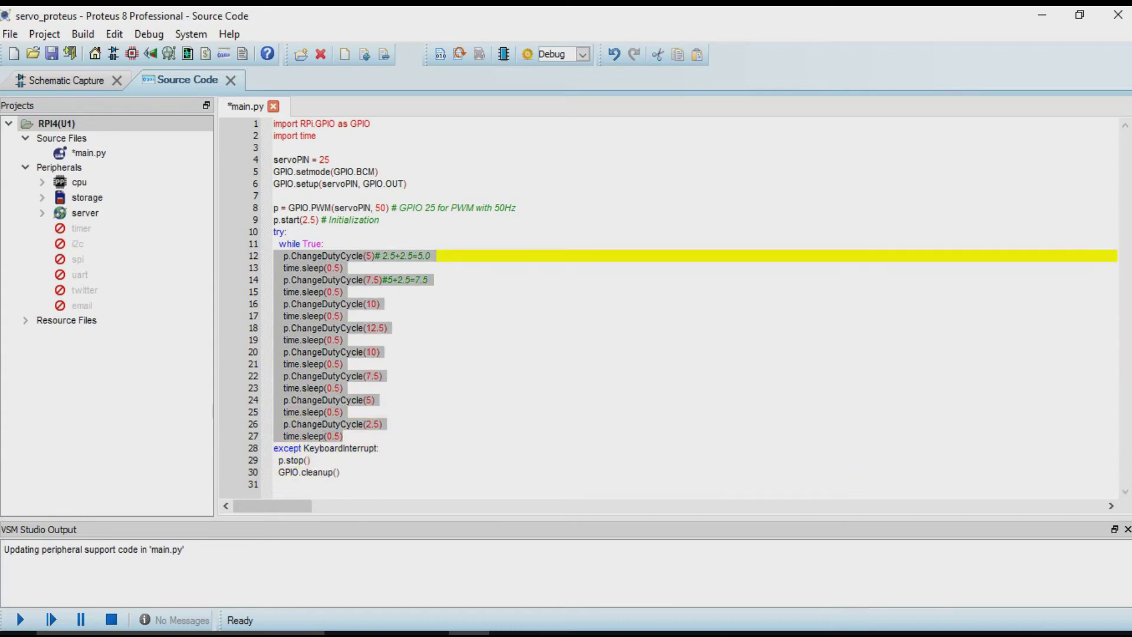
{"action": "left_click", "coordinate": [332, 268]}
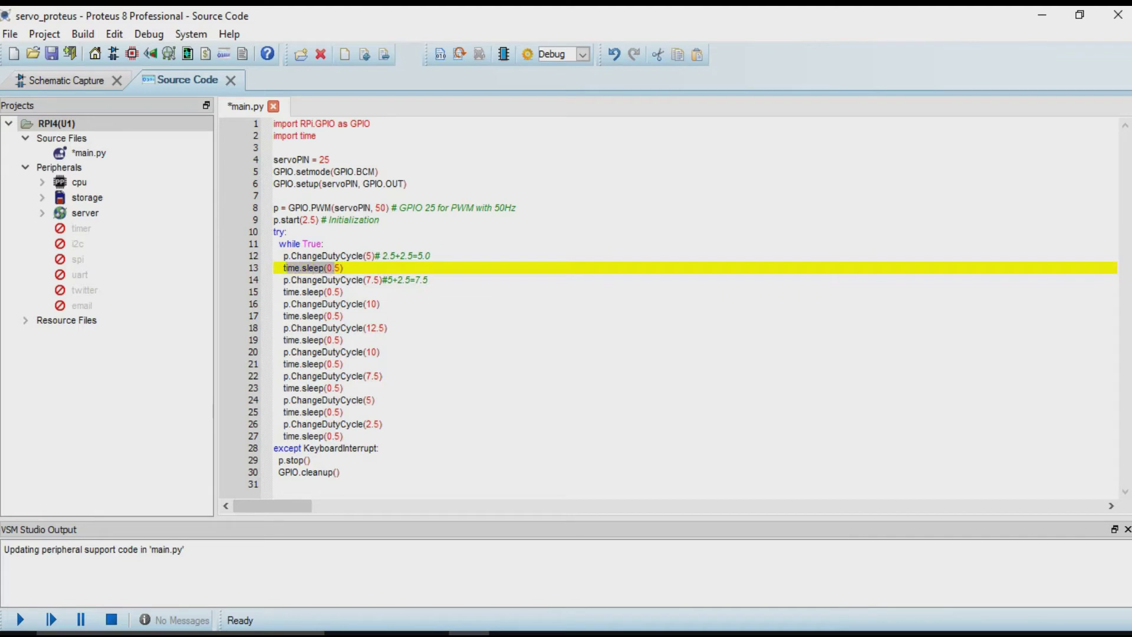
{"action": "left_click", "coordinate": [430, 279]}
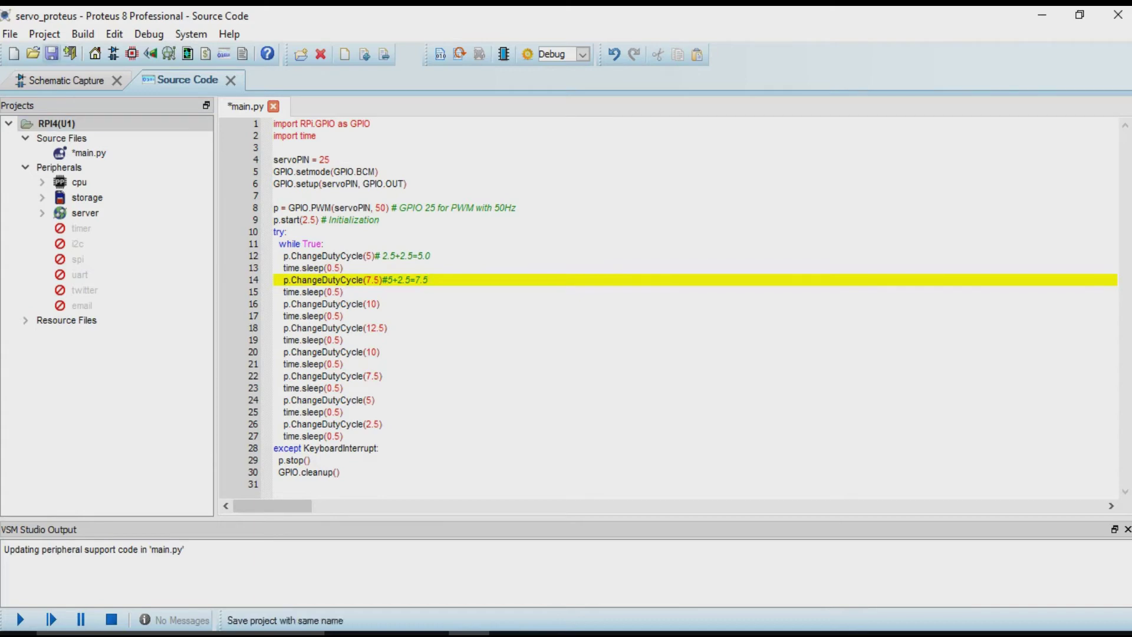
Save the servo_proteus project and build the code in main.py
{"action": "left_click", "coordinate": [52, 54]}
{"action": "left_click", "coordinate": [83, 34]}
{"action": "left_click", "coordinate": [116, 53]}
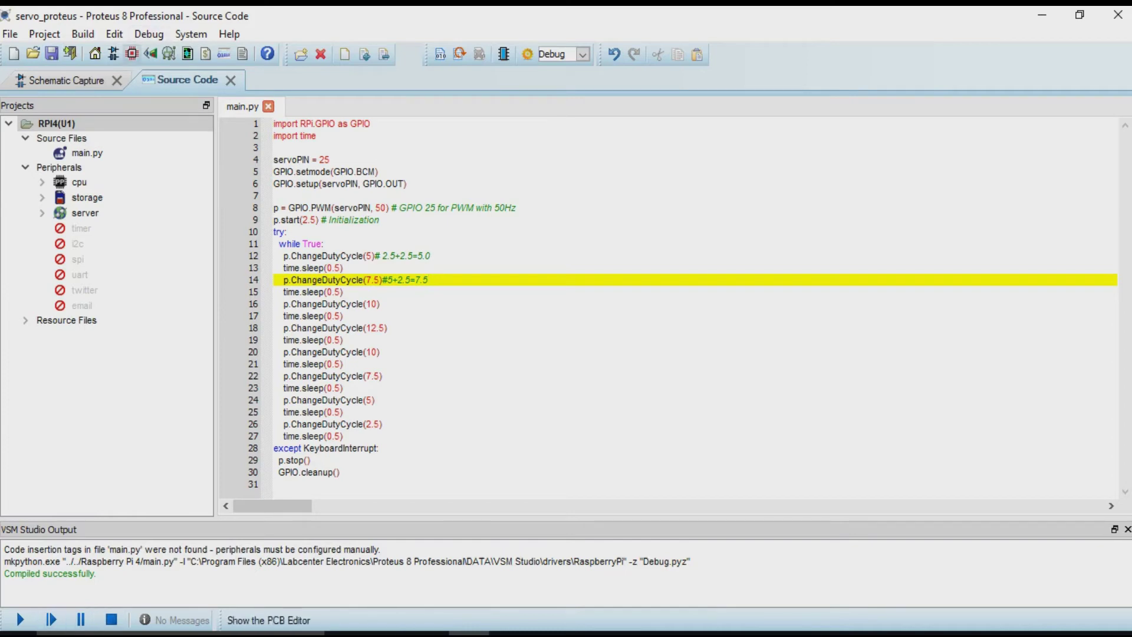
Run the simulation in the schematic, watch the servo and the oscilloscope trace, and stop it
{"action": "left_click", "coordinate": [66, 80]}
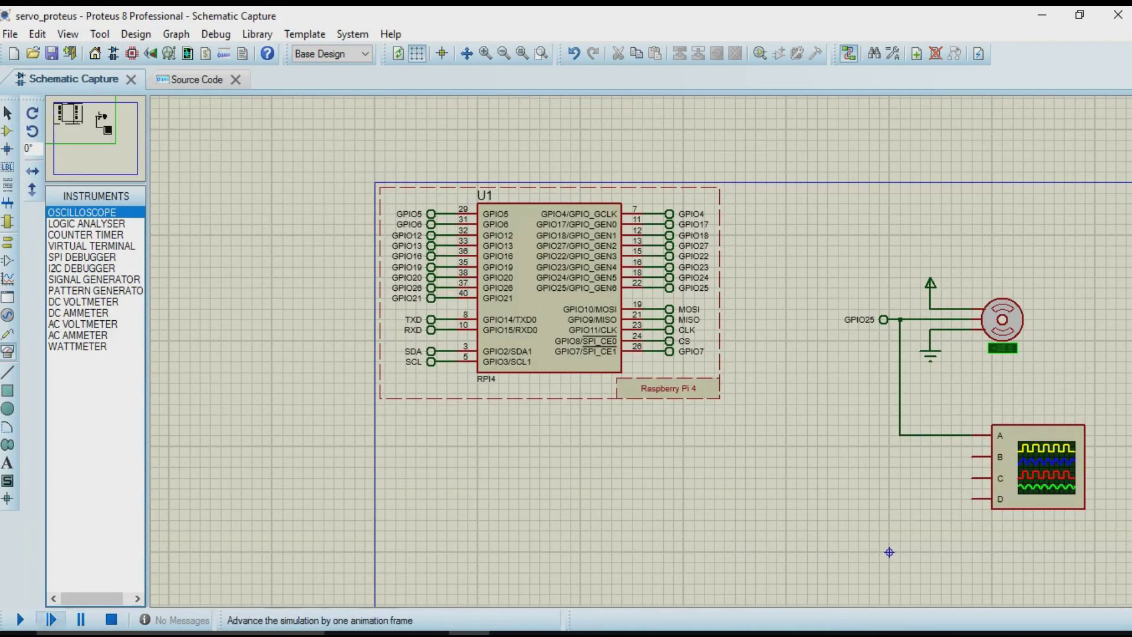
{"action": "left_click", "coordinate": [20, 619]}
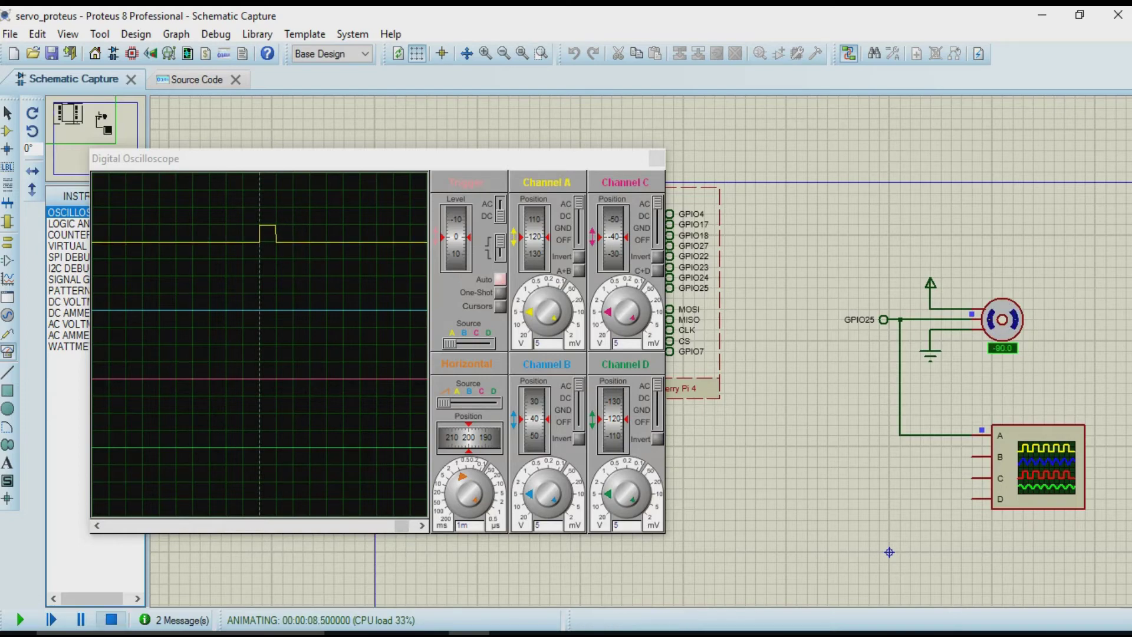
{"action": "left_click", "coordinate": [111, 619]}
In main.py, set the ChangeDutyCycle arguments on lines 12, 14, 16 and 18 to 3.75, 5, 6.25 and 7.5
{"action": "left_click", "coordinate": [196, 79]}
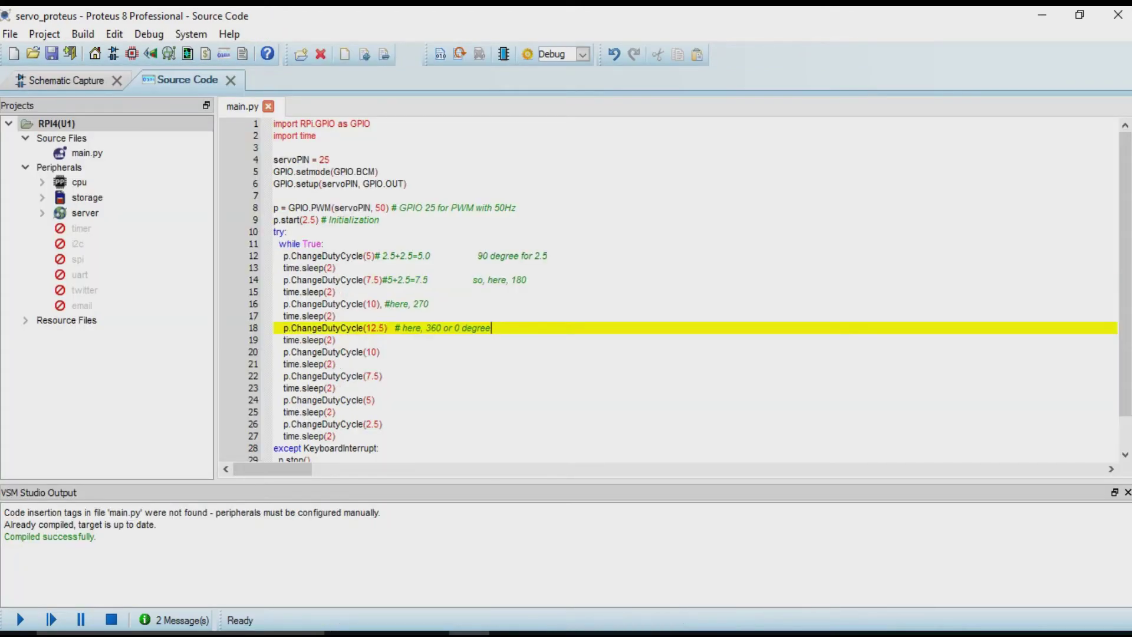
{"action": "left_click_drag", "start_coordinate": [373, 256], "coordinate": [366, 256]}
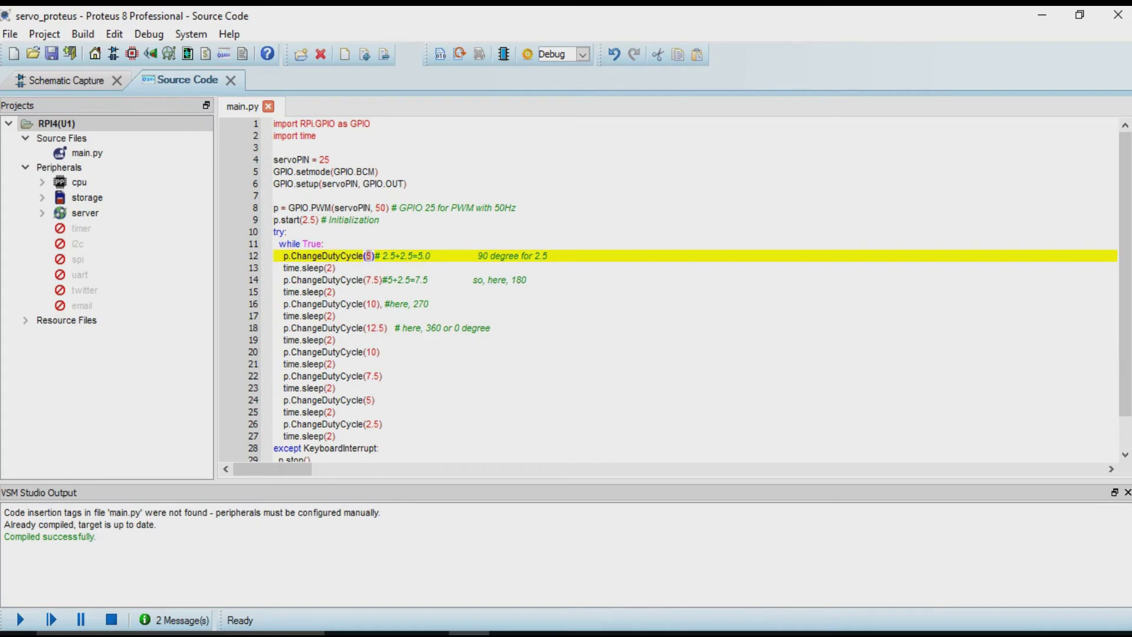
{"action": "type", "text": "3"}
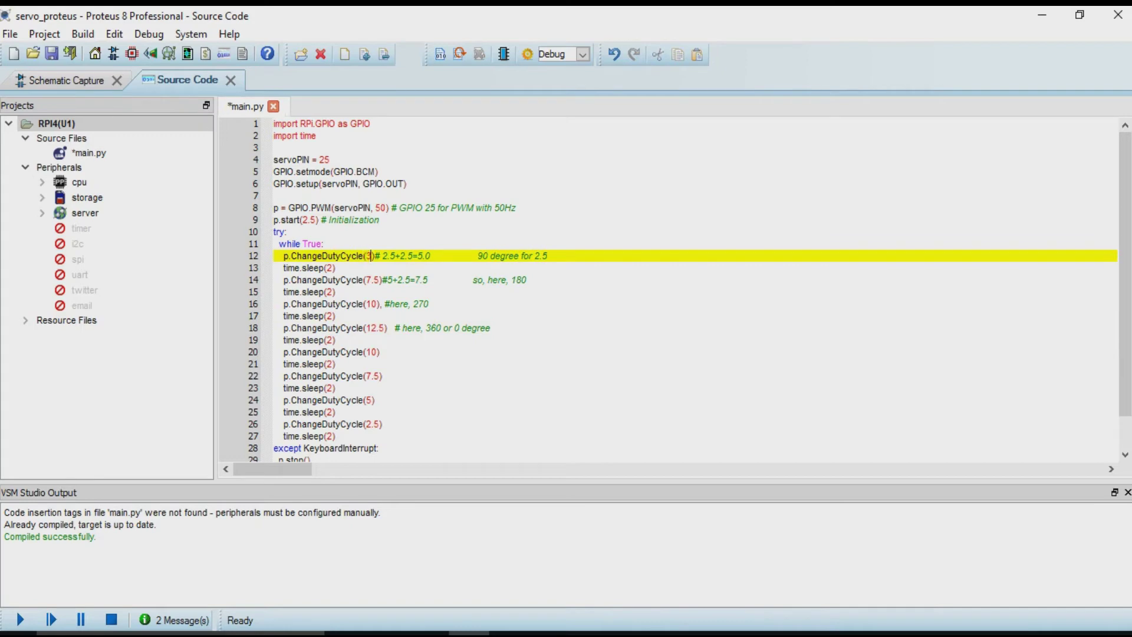
{"action": "type", "text": ".75"}
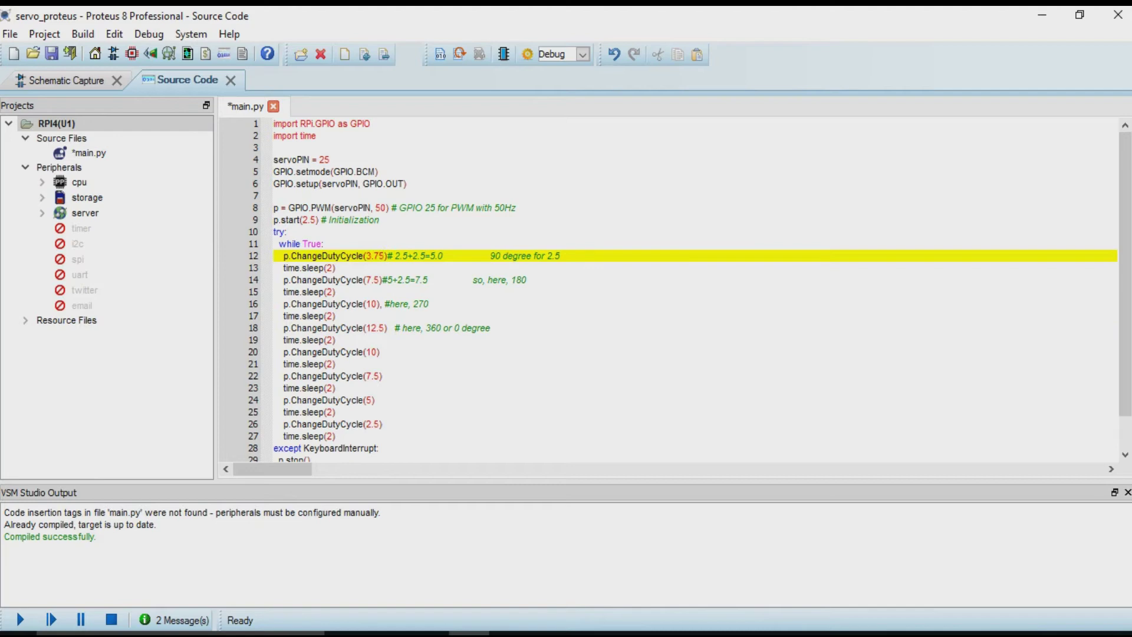
{"action": "left_click_drag", "start_coordinate": [380, 280], "coordinate": [365, 279]}
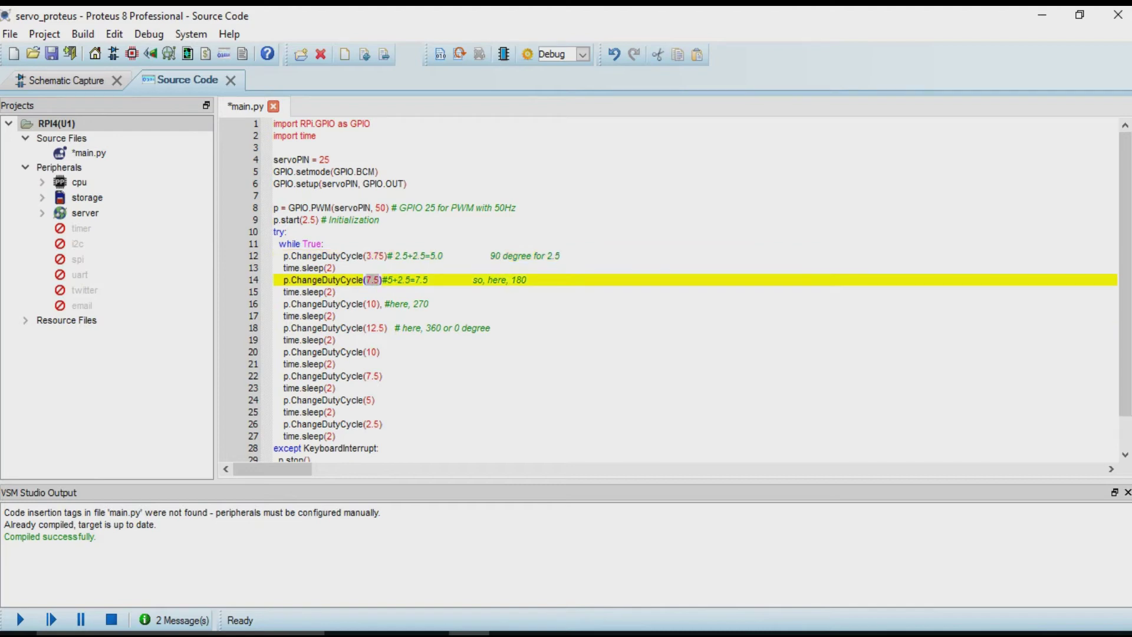
{"action": "type", "text": "5"}
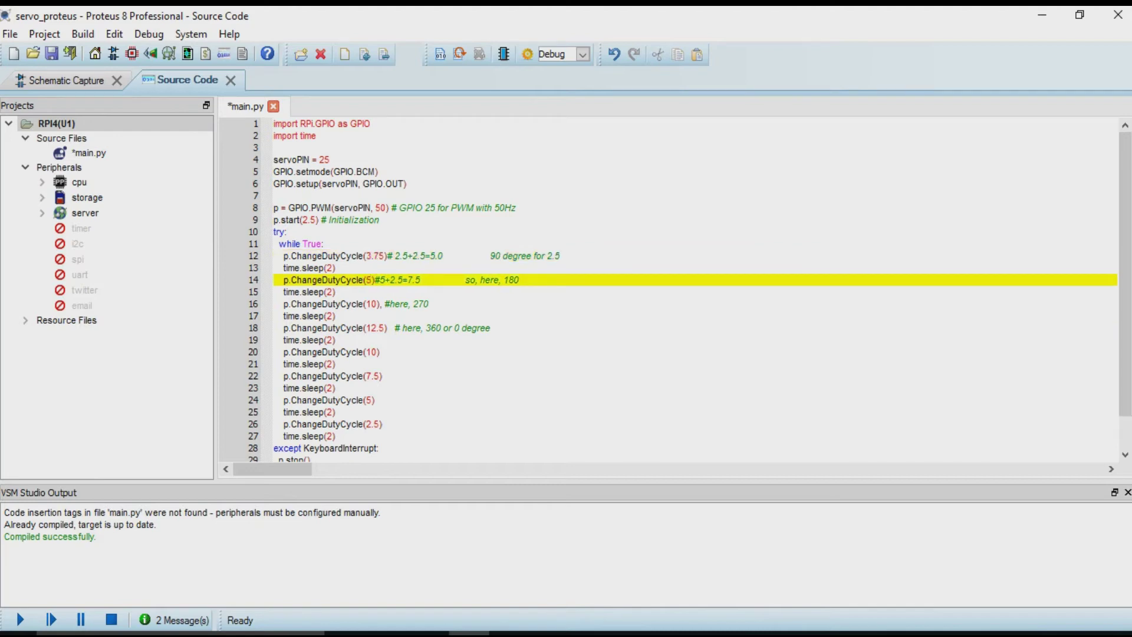
{"action": "left_click_drag", "start_coordinate": [378, 304], "coordinate": [365, 304]}
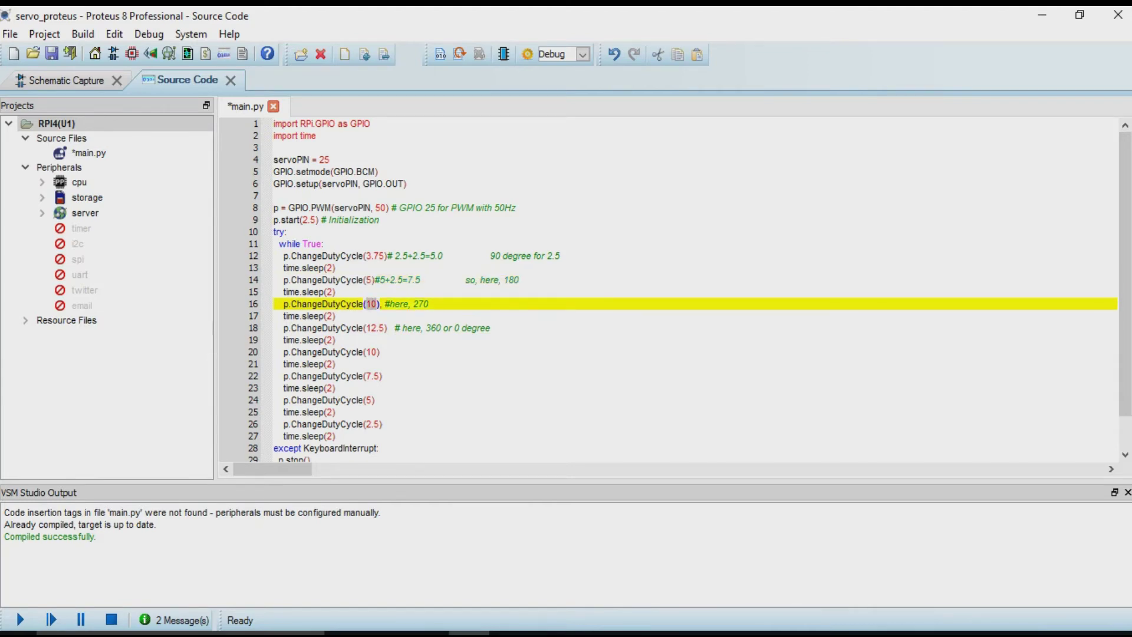
{"action": "type", "text": "6.25"}
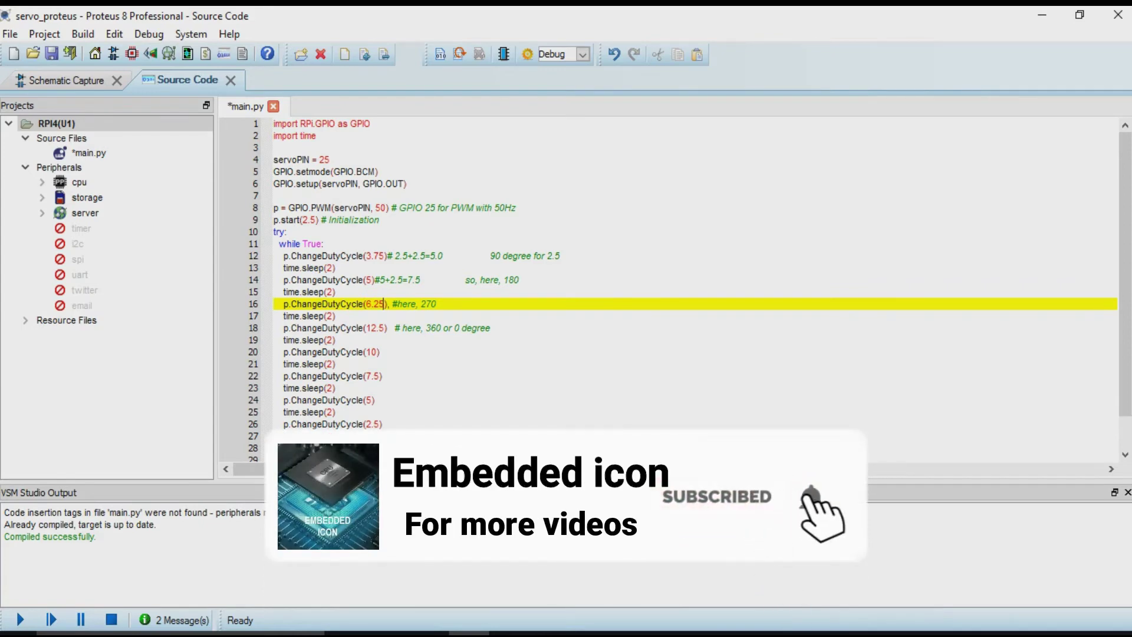
{"action": "left_click", "coordinate": [378, 328]}
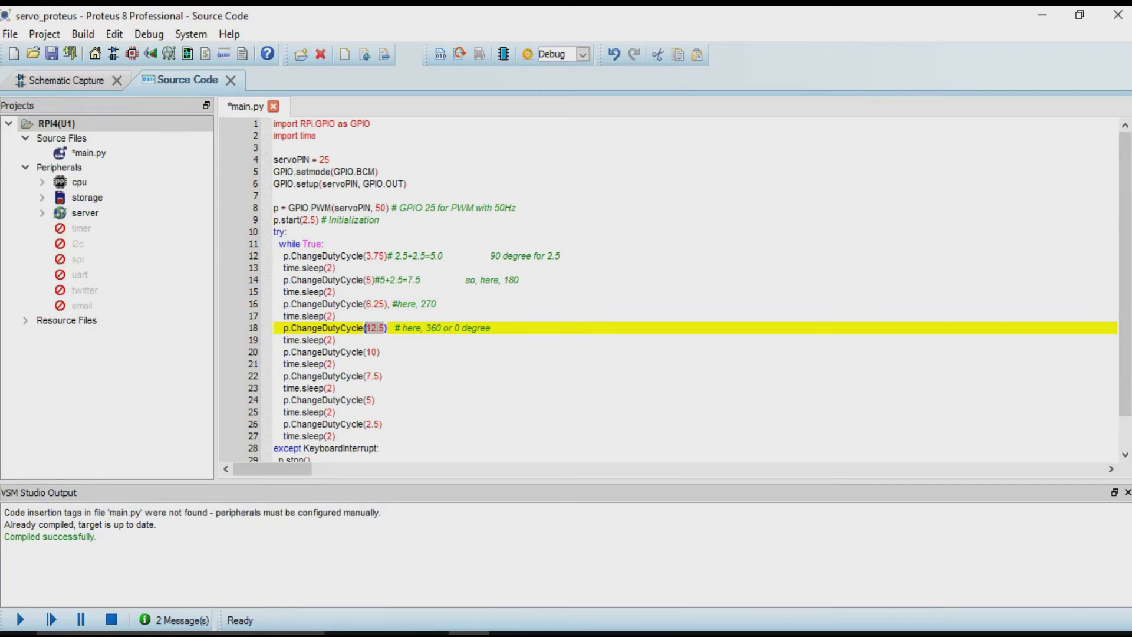
{"action": "type", "text": "7"}
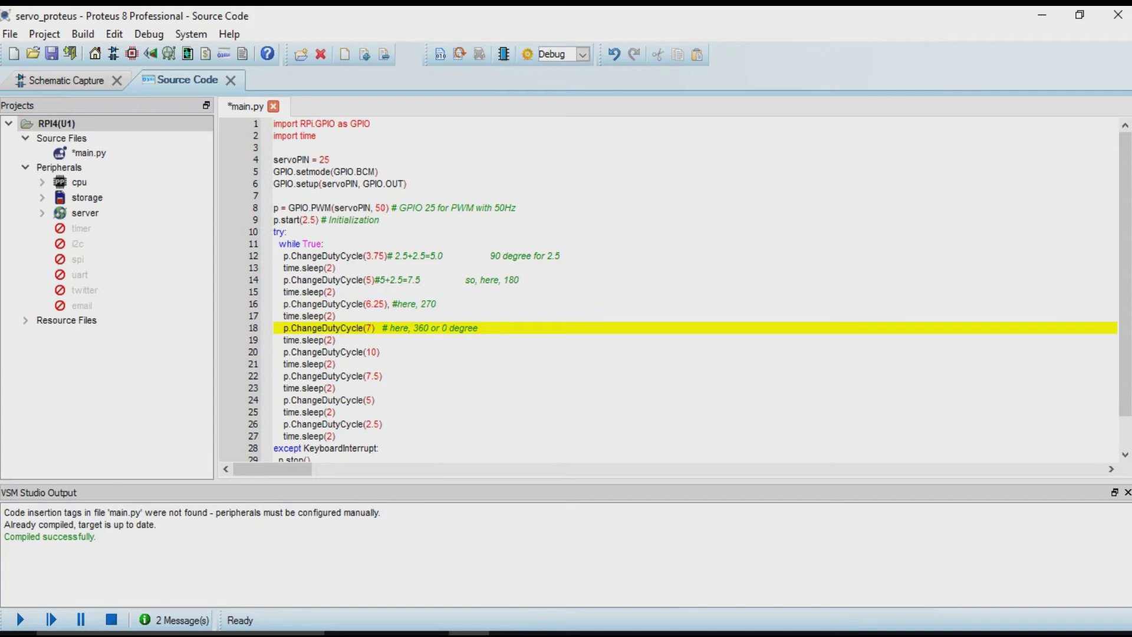
{"action": "type", "text": ".5"}
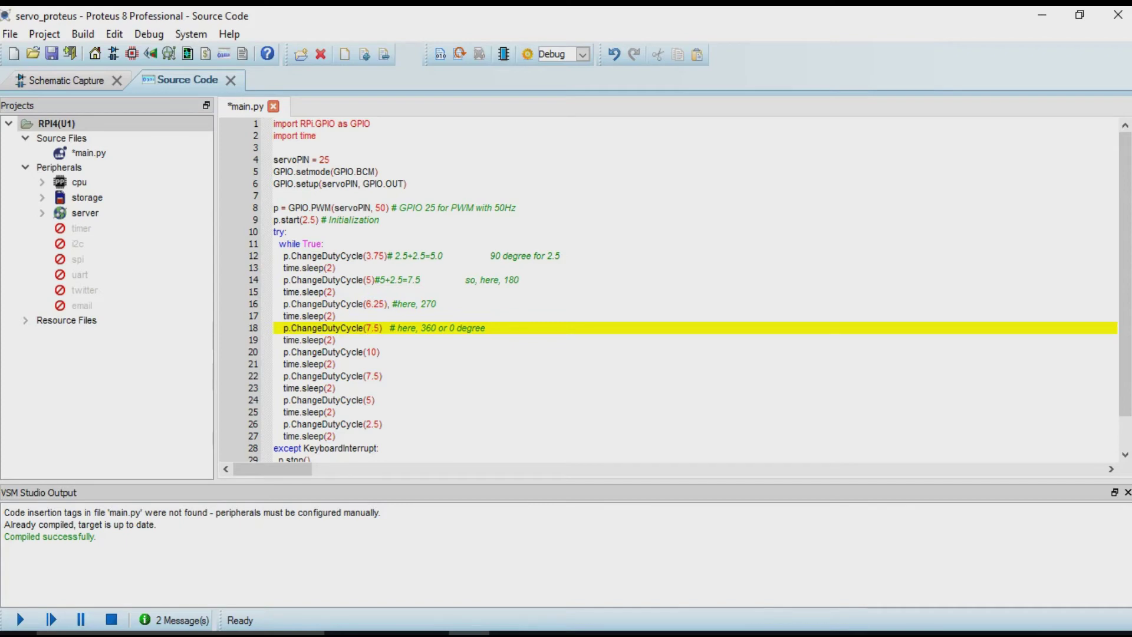
Set the ChangeDutyCycle arguments on lines 20, 22, 24 and 26 to 8.75, 10, 11.25 and 12.5
{"action": "double_click", "coordinate": [371, 352]}
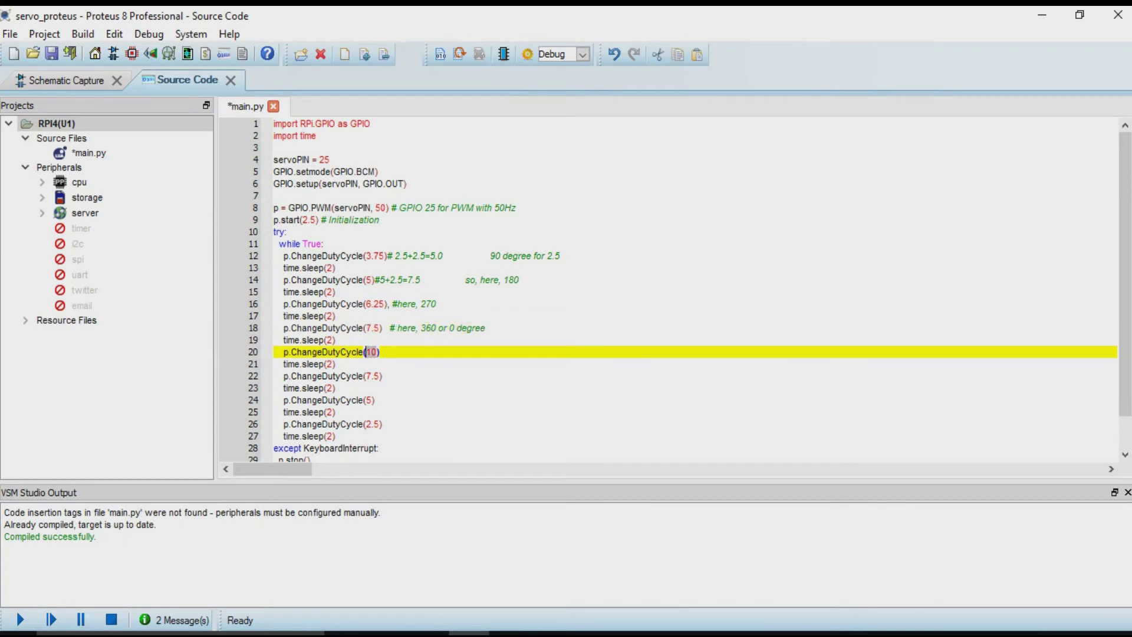
{"action": "type", "text": "8."}
{"action": "key", "text": "BackSpace"}
{"action": "type", "text": ".75"}
{"action": "left_click_drag", "start_coordinate": [380, 376], "coordinate": [365, 376]}
{"action": "type", "text": "10"}
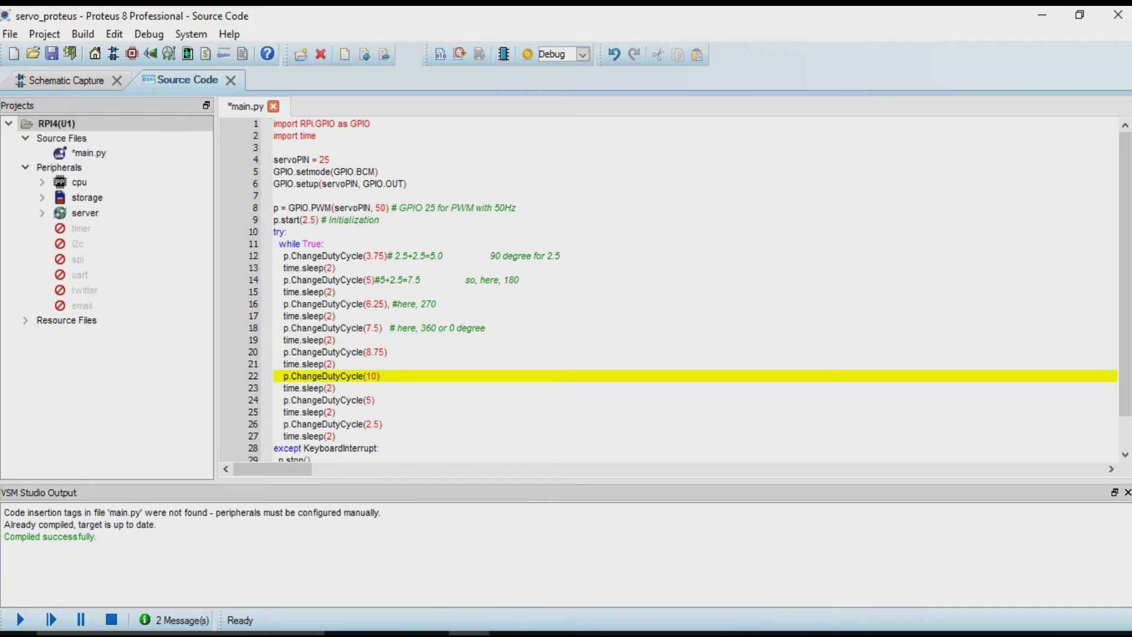
{"action": "left_click_drag", "start_coordinate": [372, 400], "coordinate": [366, 400]}
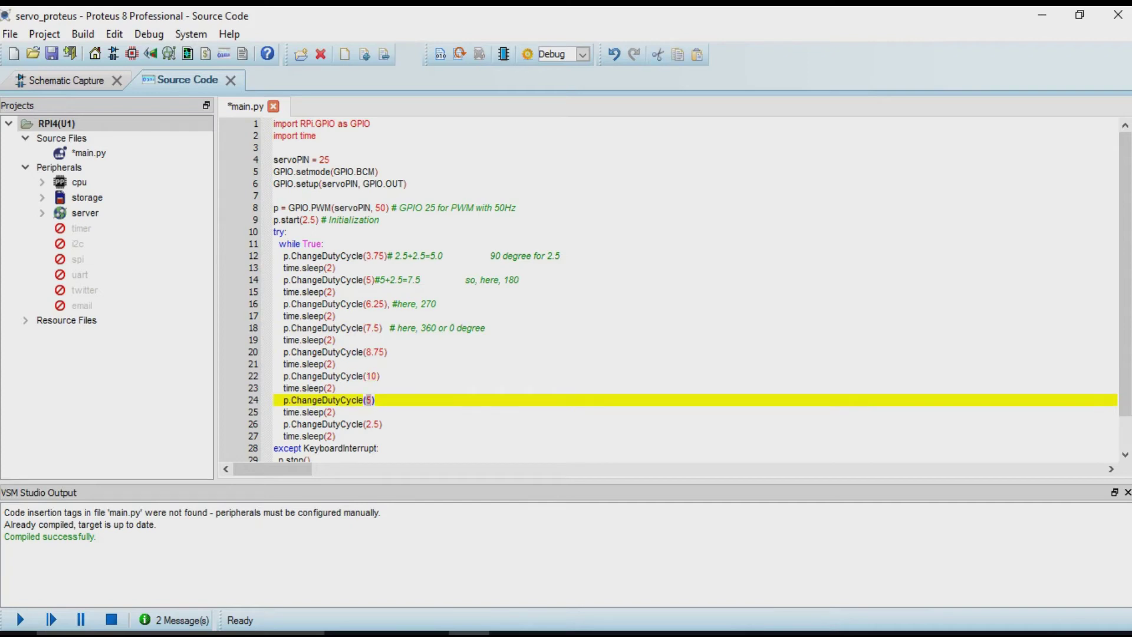
{"action": "type", "text": "11.25"}
{"action": "left_click_drag", "start_coordinate": [380, 424], "coordinate": [365, 423]}
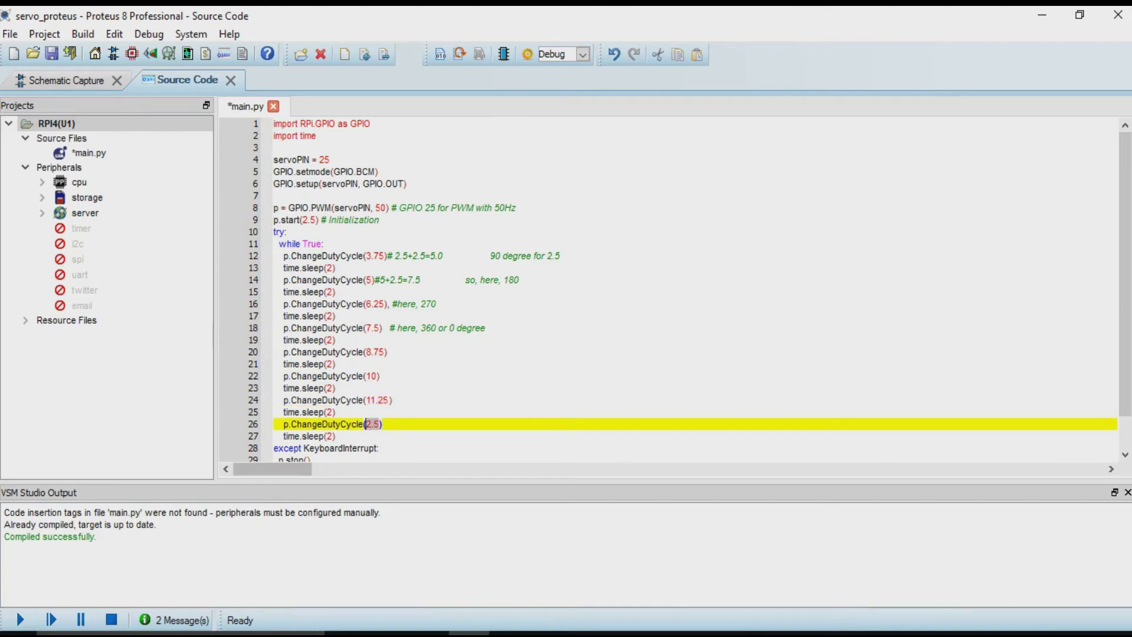
{"action": "type", "text": "12.5"}
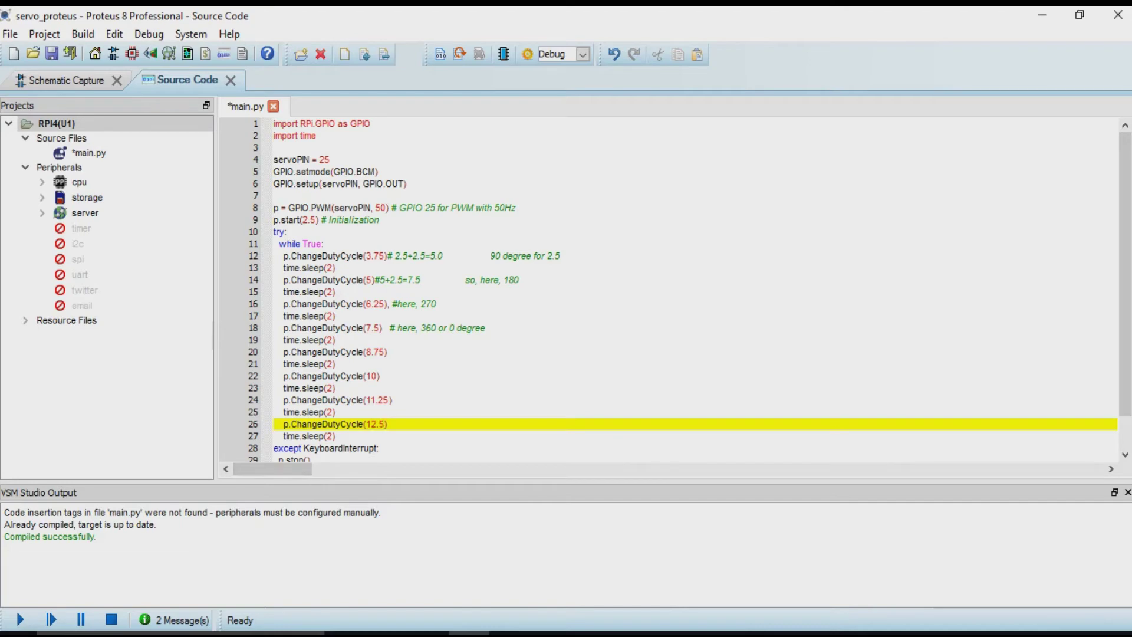
Delete the trailing comments from the ChangeDutyCycle lines 12, 14, 16 and 18
{"action": "left_click_drag", "start_coordinate": [386, 255], "coordinate": [561, 255]}
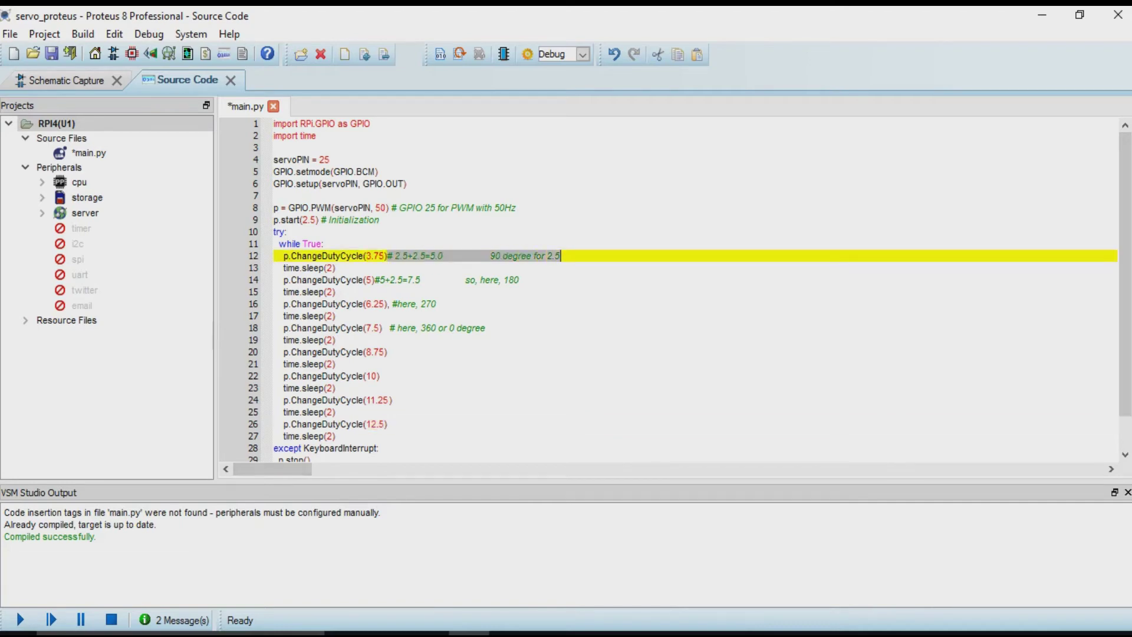
{"action": "key", "text": "Delete"}
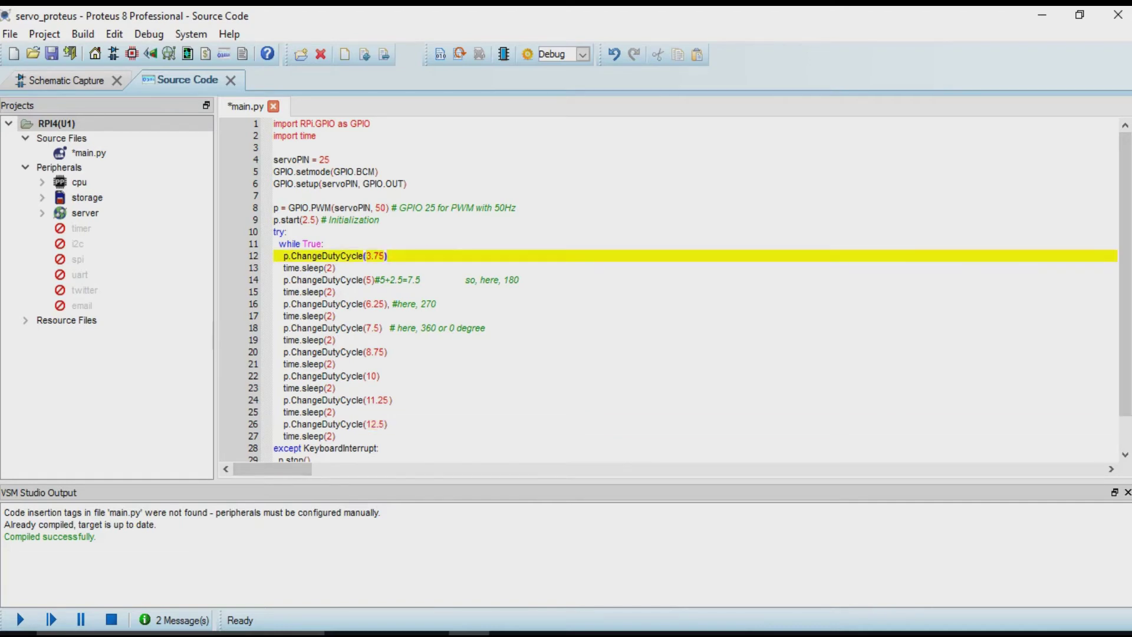
{"action": "left_click_drag", "start_coordinate": [373, 280], "coordinate": [520, 279]}
{"action": "key", "text": "Delete"}
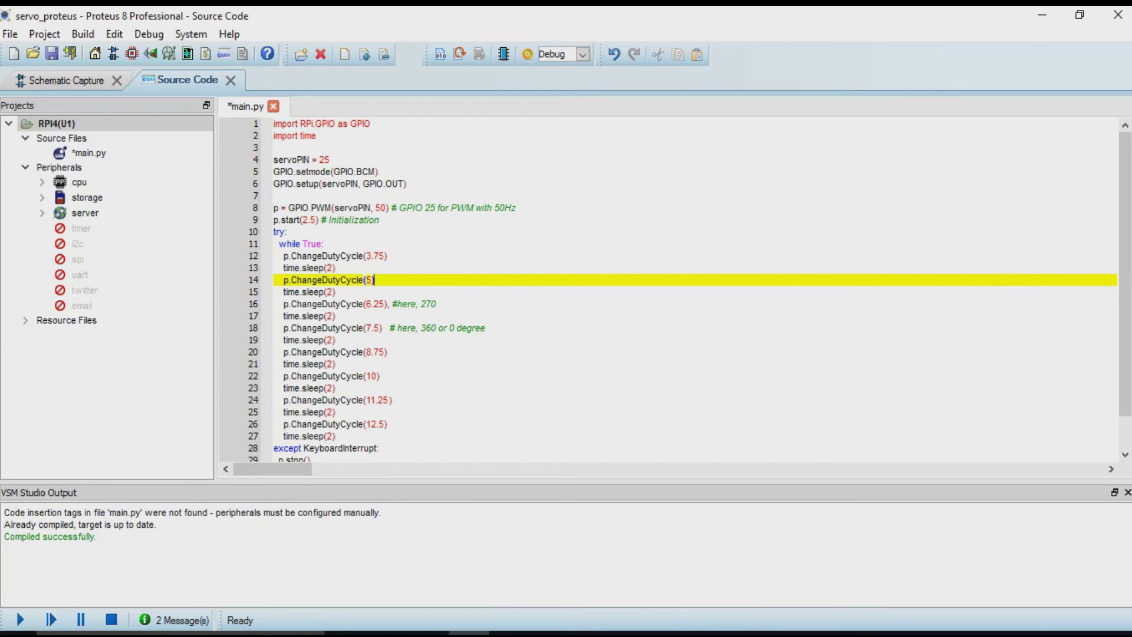
{"action": "left_click_drag", "start_coordinate": [392, 303], "coordinate": [488, 327]}
{"action": "key", "text": "Delete"}
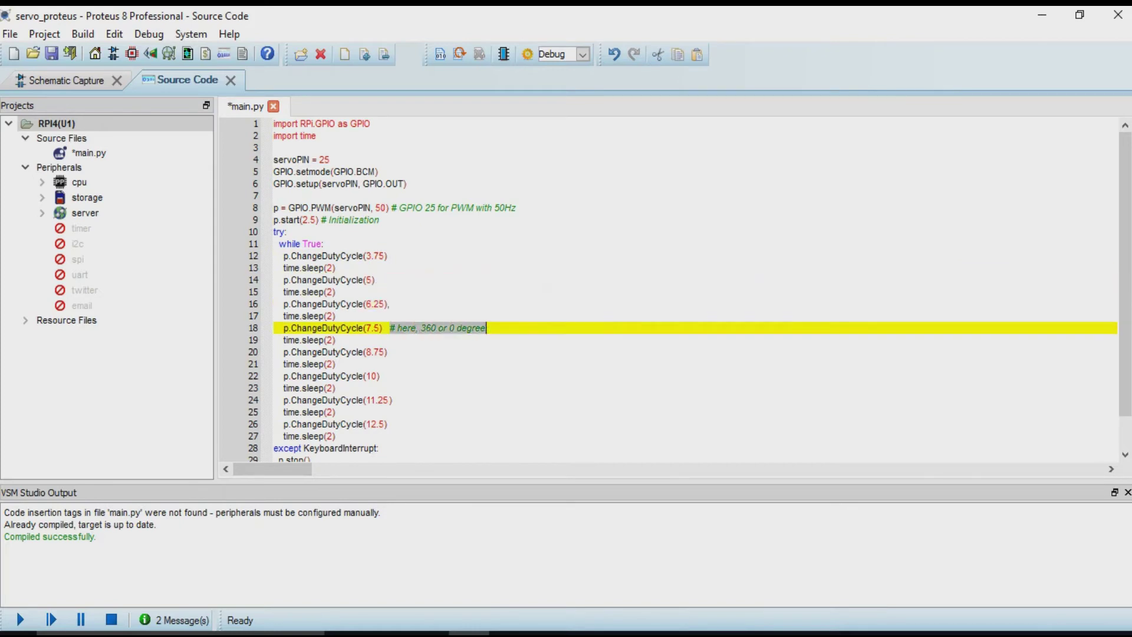
{"action": "key", "text": "Delete"}
Save the project and rebuild it with the new duty cycle values
{"action": "left_click", "coordinate": [51, 54]}
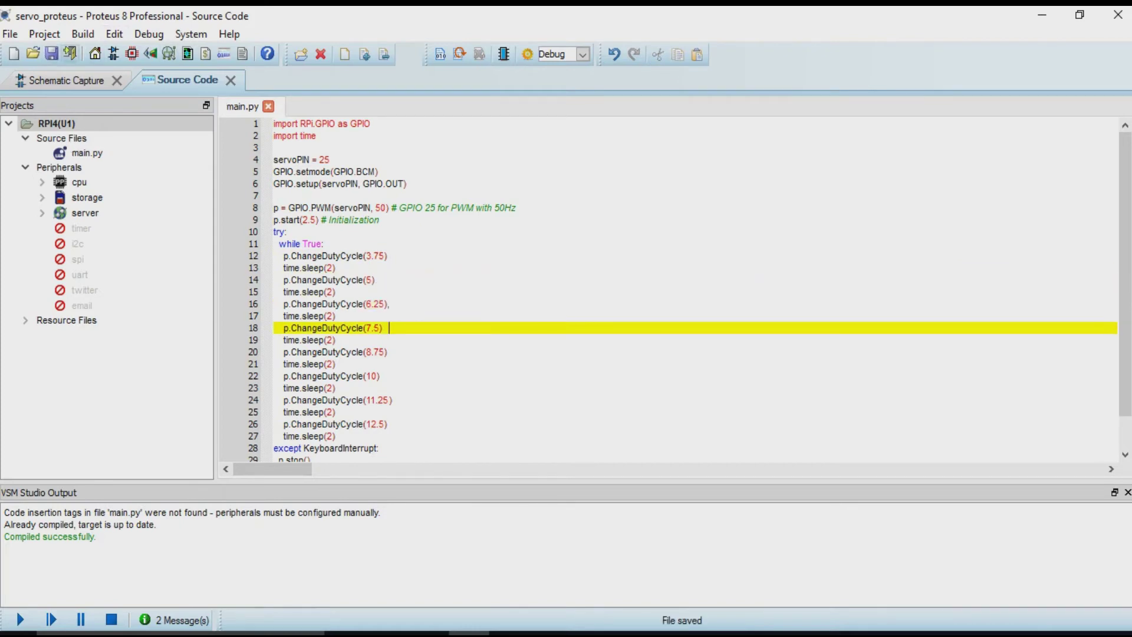
{"action": "left_click", "coordinate": [83, 33]}
{"action": "left_click", "coordinate": [120, 54]}
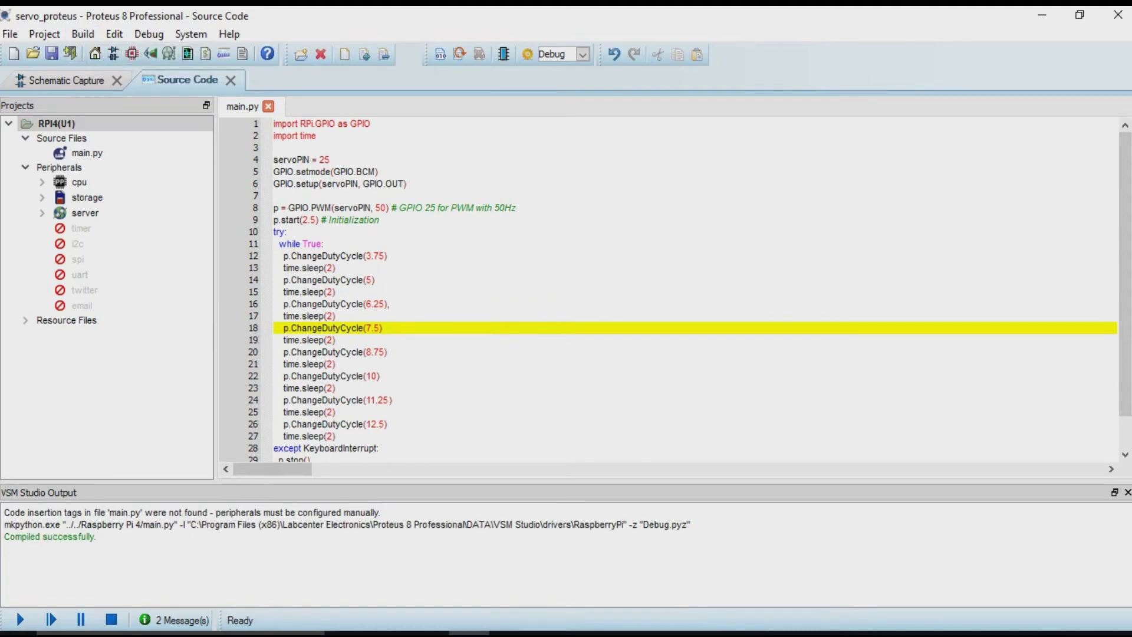
Run the simulation, move the Digital Oscilloscope window clear of the servo motor to watch its angle, and stop it
{"action": "left_click", "coordinate": [20, 619]}
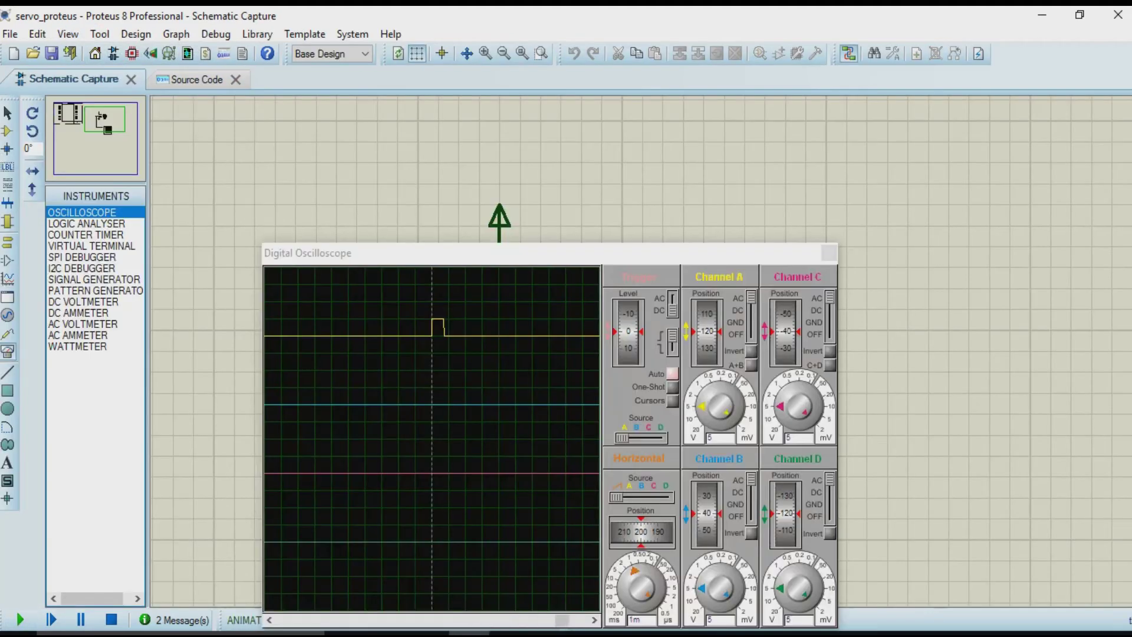
{"action": "left_click_drag", "start_coordinate": [306, 252], "coordinate": [283, 388]}
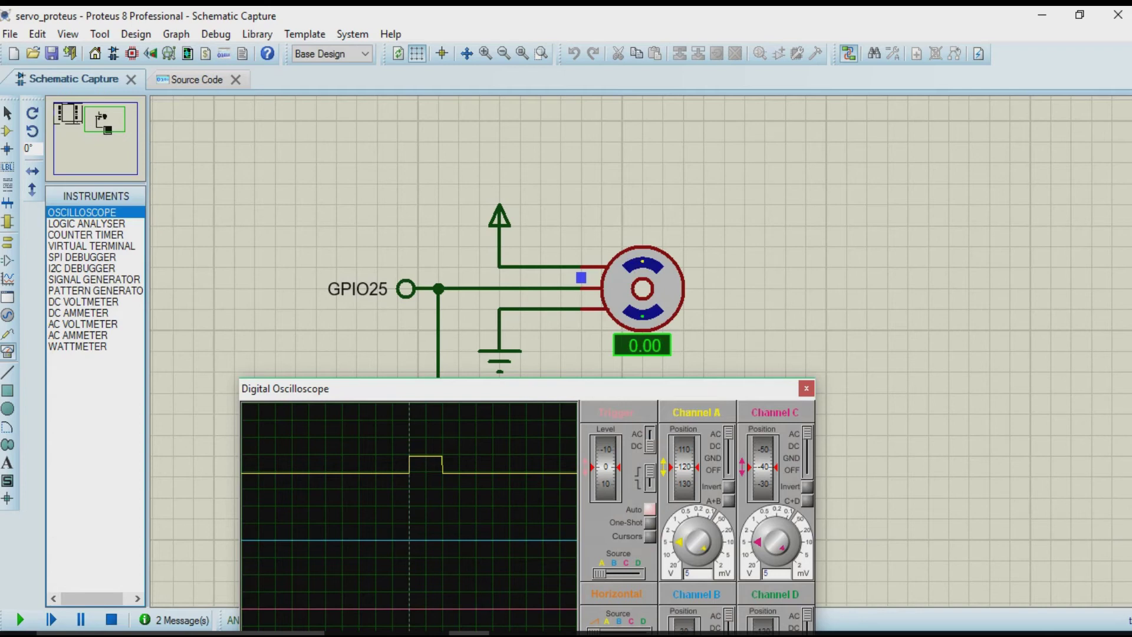
{"action": "left_click", "coordinate": [111, 619]}
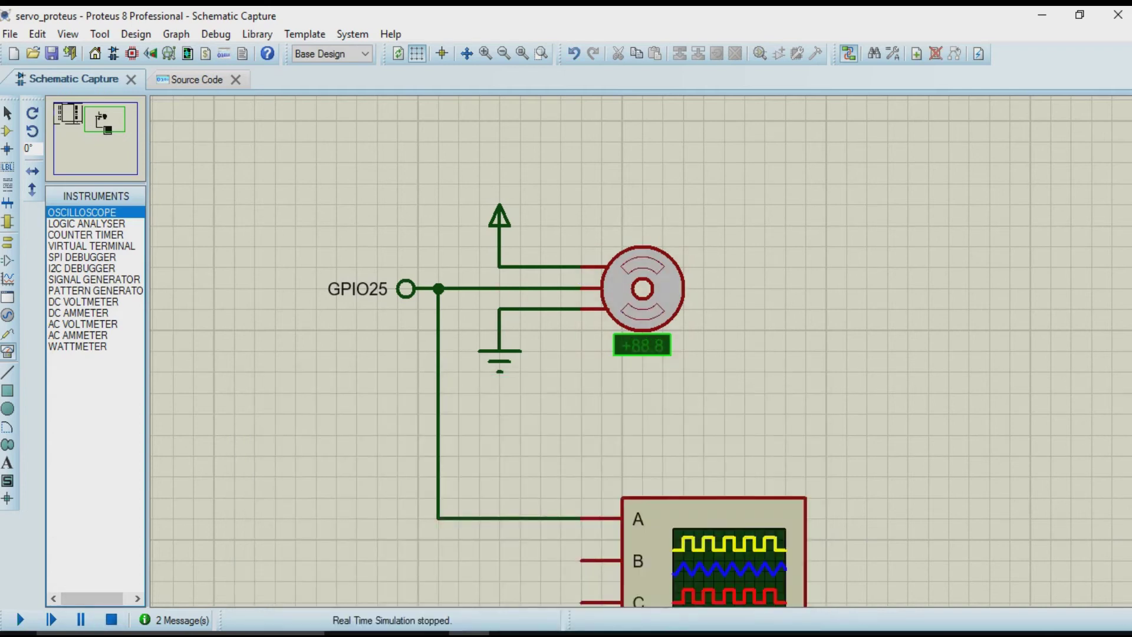
Review the first two ChangeDutyCycle calls and the delay between them in main.py
{"action": "left_click", "coordinate": [196, 79]}
{"action": "left_click", "coordinate": [389, 280]}
{"action": "key", "text": "Up"}
{"action": "key", "text": "Up"}
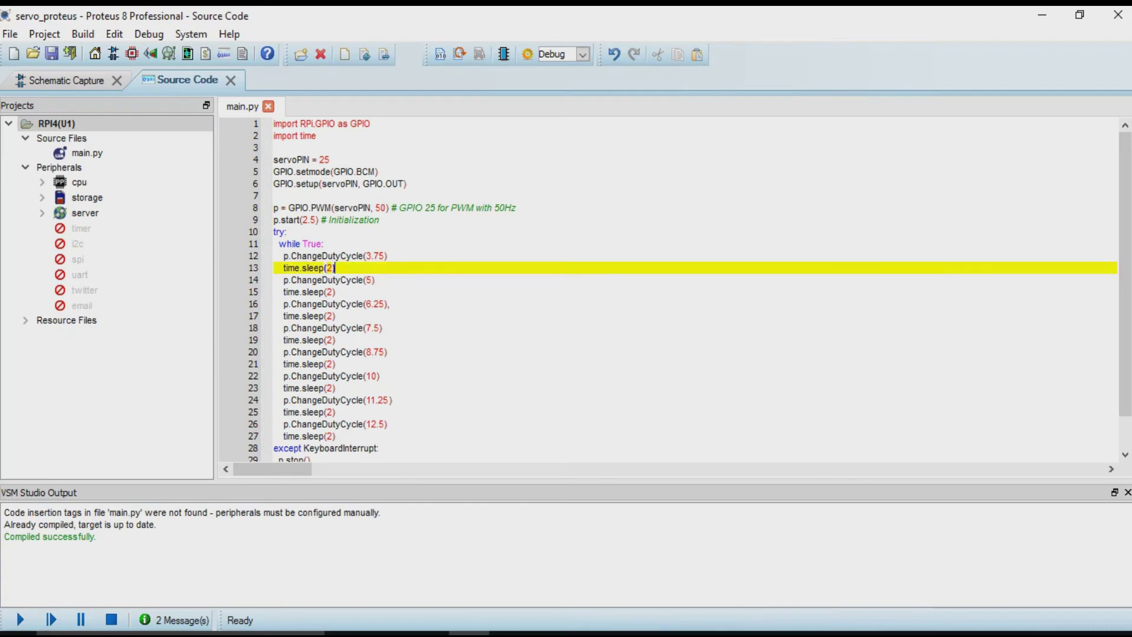
{"action": "key", "text": "Down"}
{"action": "key", "text": "Down"}
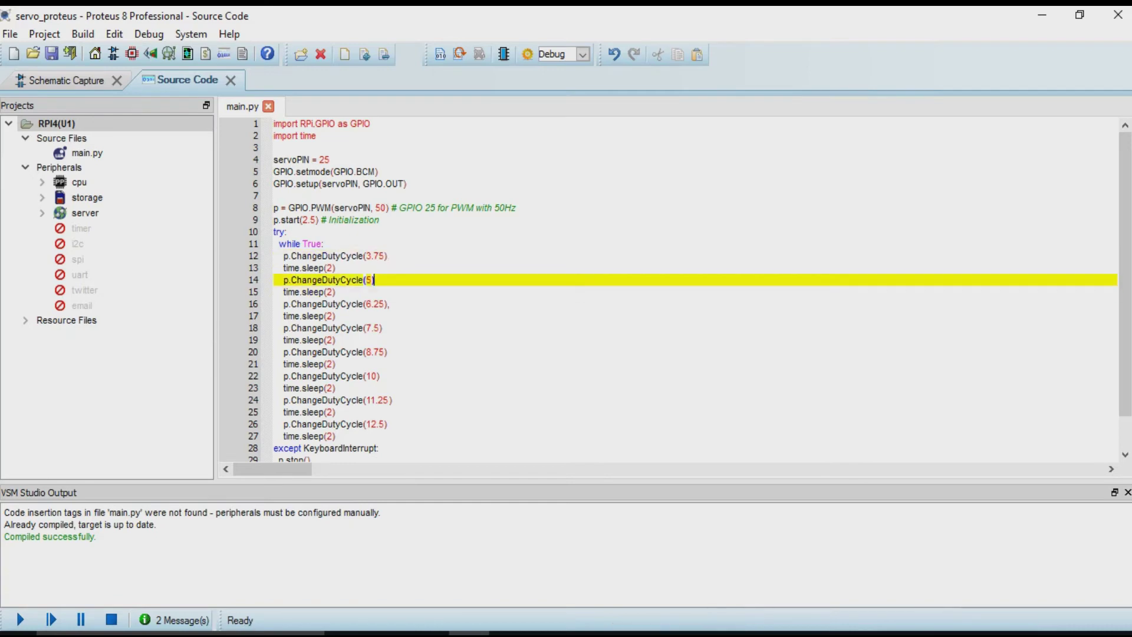
Review the ChangeDutyCycle calls on lines 12 to 20 of main.py one after another
{"action": "key", "text": "Down"}
{"action": "left_click", "coordinate": [387, 256]}
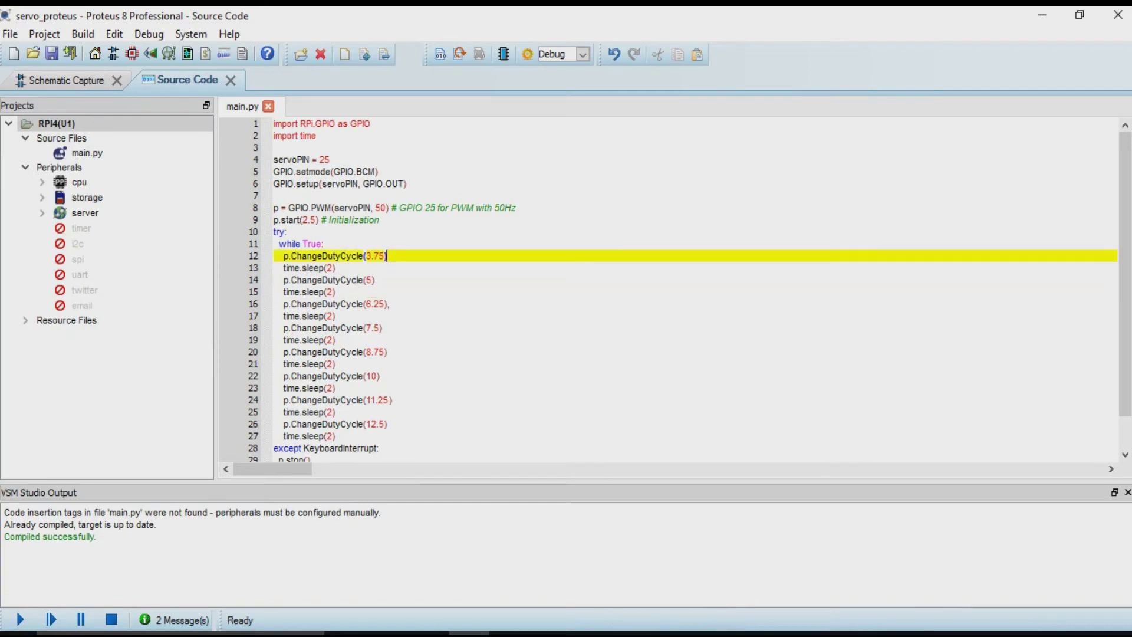
{"action": "left_click", "coordinate": [374, 279]}
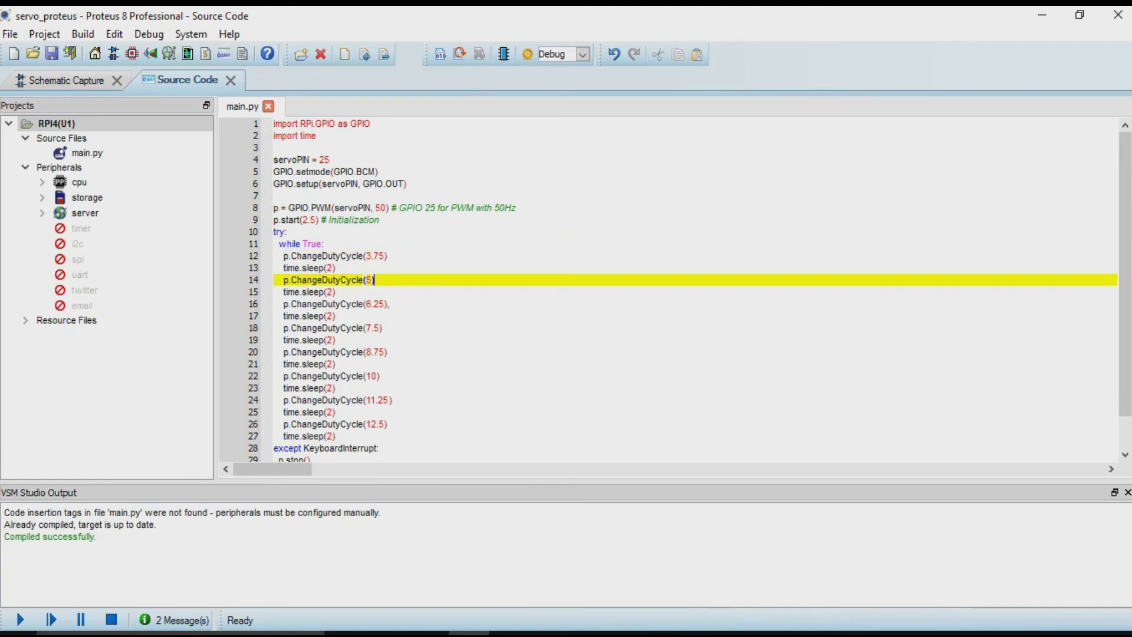
{"action": "left_click", "coordinate": [390, 304]}
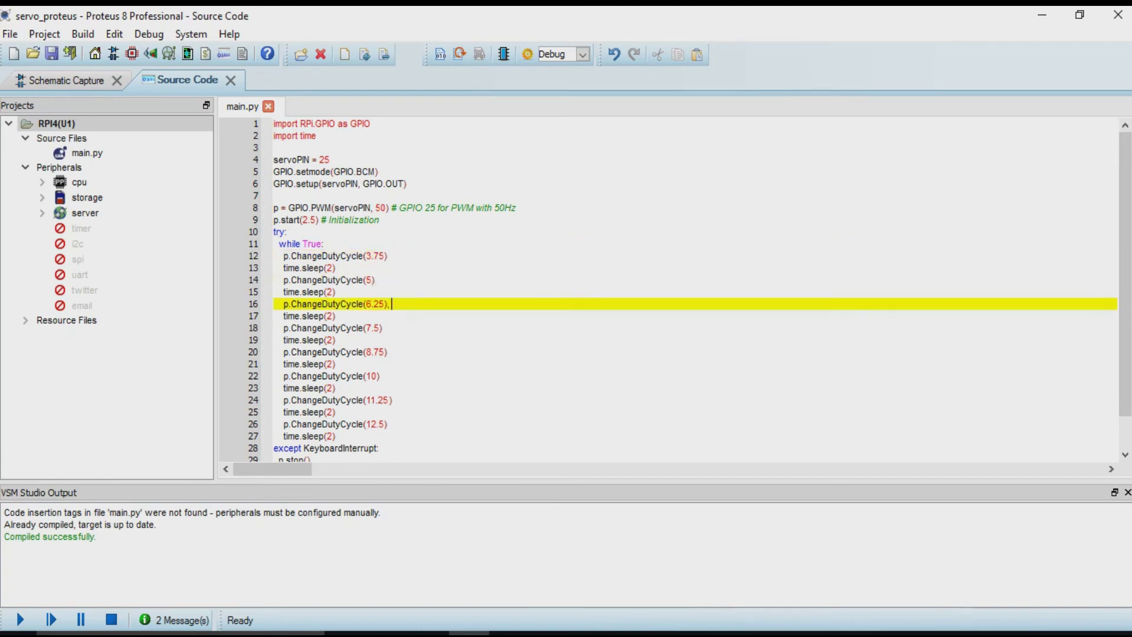
{"action": "left_click", "coordinate": [390, 328]}
{"action": "left_click", "coordinate": [387, 352]}
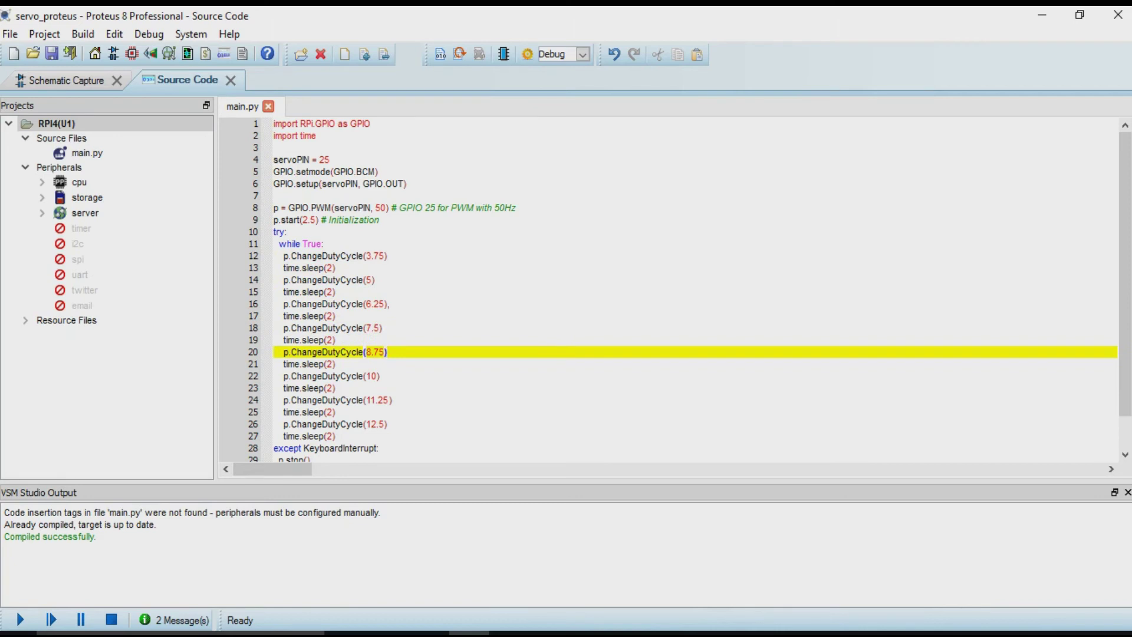
Comment out lines 20 to 27 of main.py, covering the duty cycles 8.75, 10, 11.25 and 12.5 with their delays
{"action": "left_click", "coordinate": [284, 352]}
{"action": "type", "text": "#"}
{"action": "left_click", "coordinate": [278, 364]}
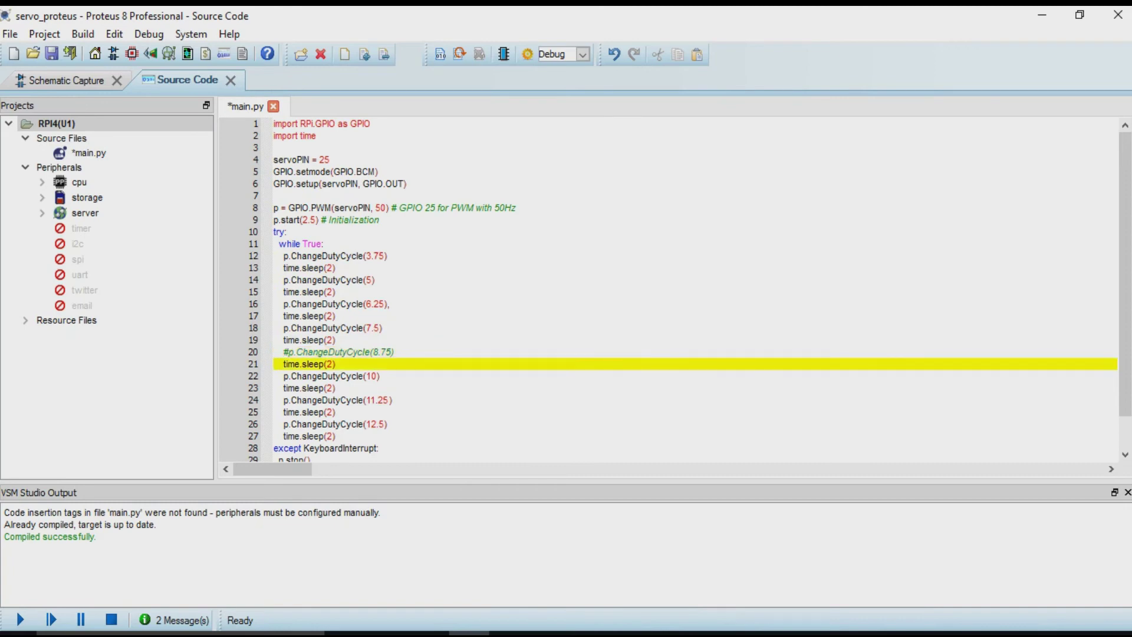
{"action": "type", "text": "#"}
{"action": "left_click", "coordinate": [280, 376], "text": "shift"}
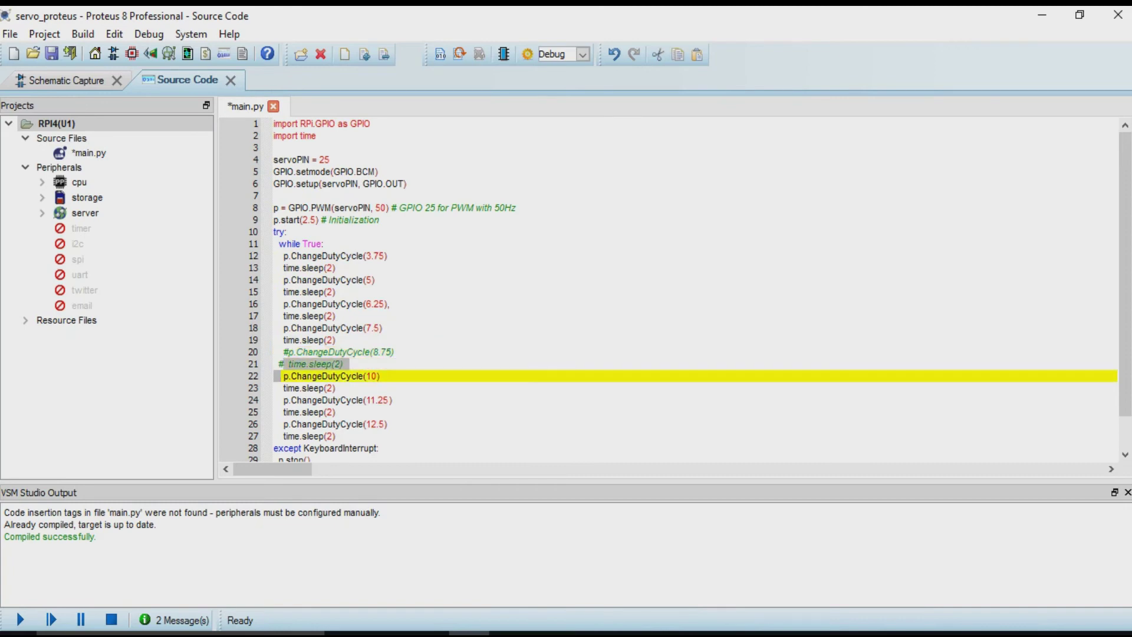
{"action": "left_click", "coordinate": [277, 376]}
{"action": "type", "text": "#"}
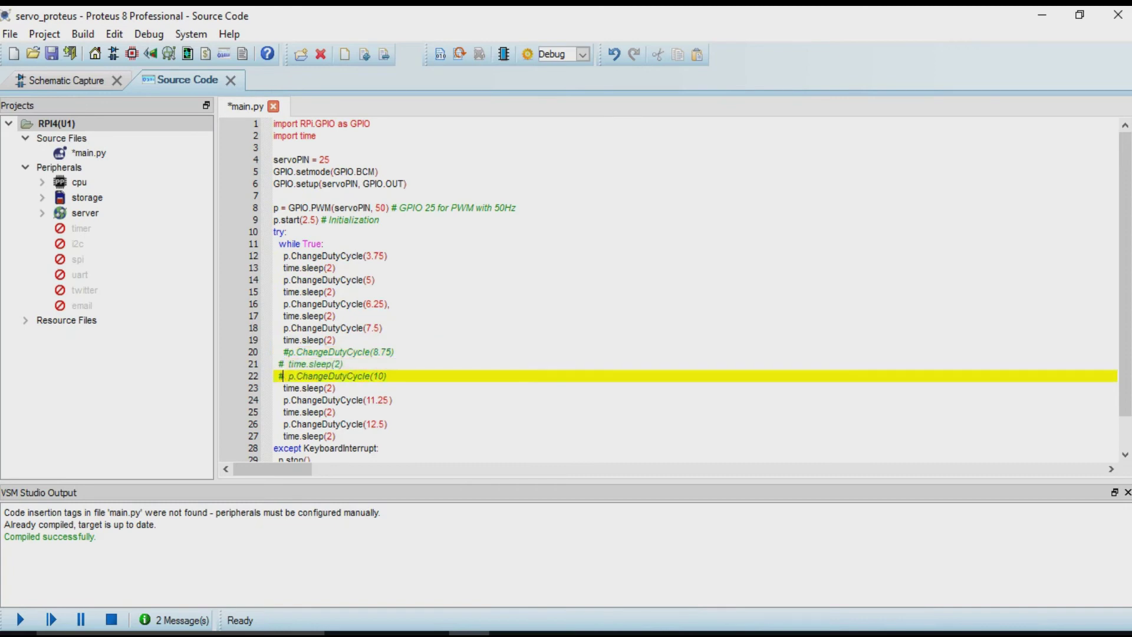
{"action": "left_click", "coordinate": [281, 388]}
{"action": "type", "text": "#"}
{"action": "left_click", "coordinate": [279, 400]}
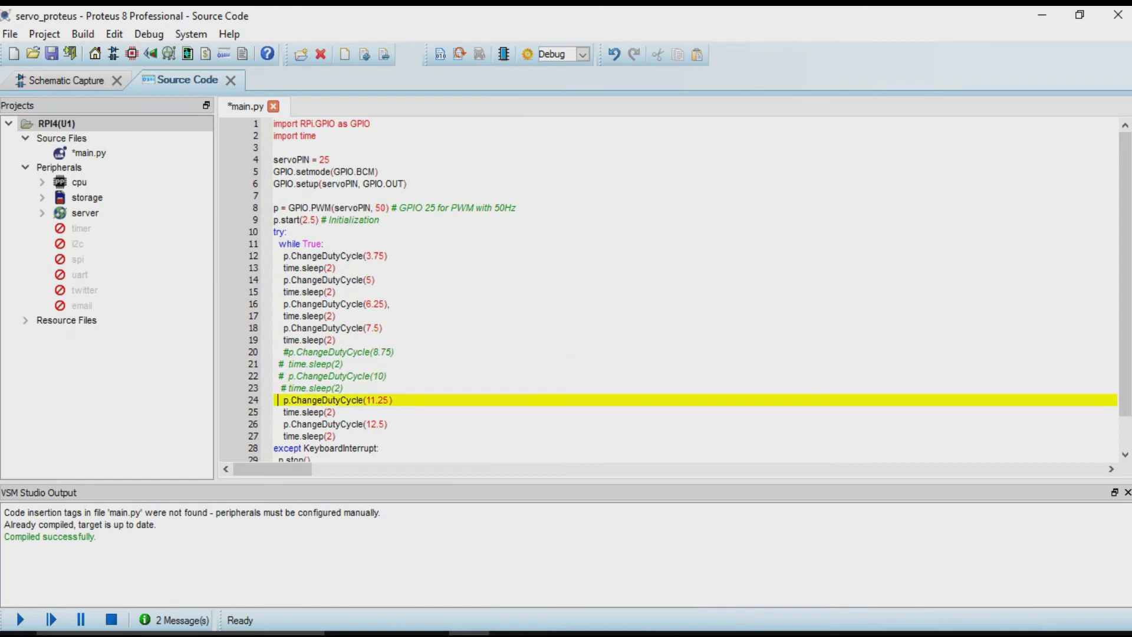
{"action": "type", "text": "#"}
{"action": "left_click", "coordinate": [276, 411]}
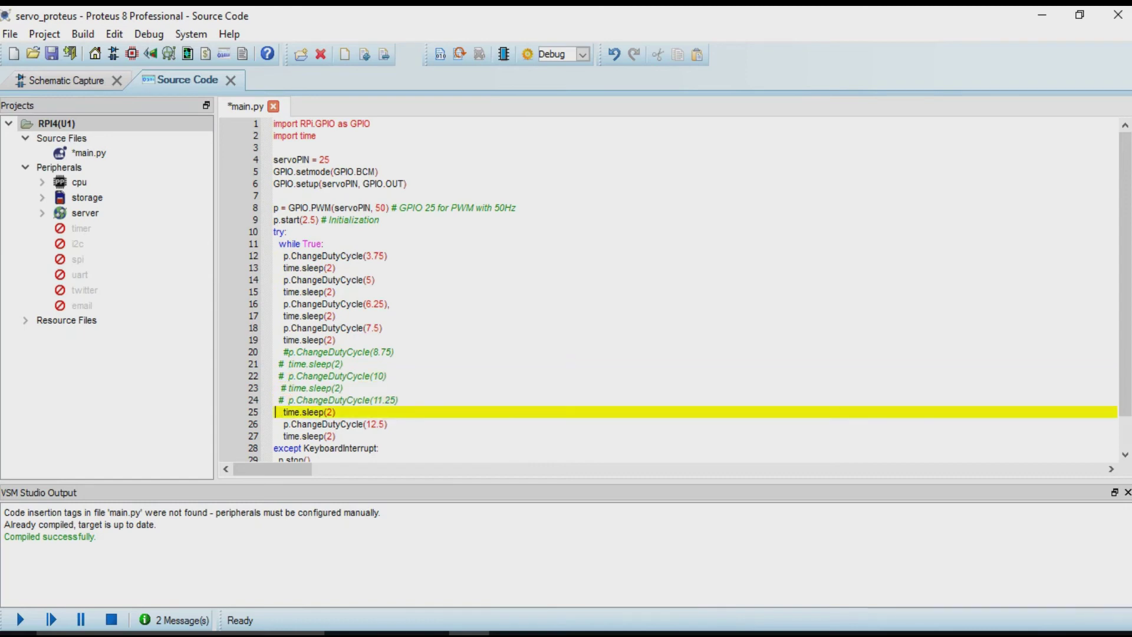
{"action": "type", "text": "#"}
{"action": "left_click", "coordinate": [282, 424]}
{"action": "type", "text": "#"}
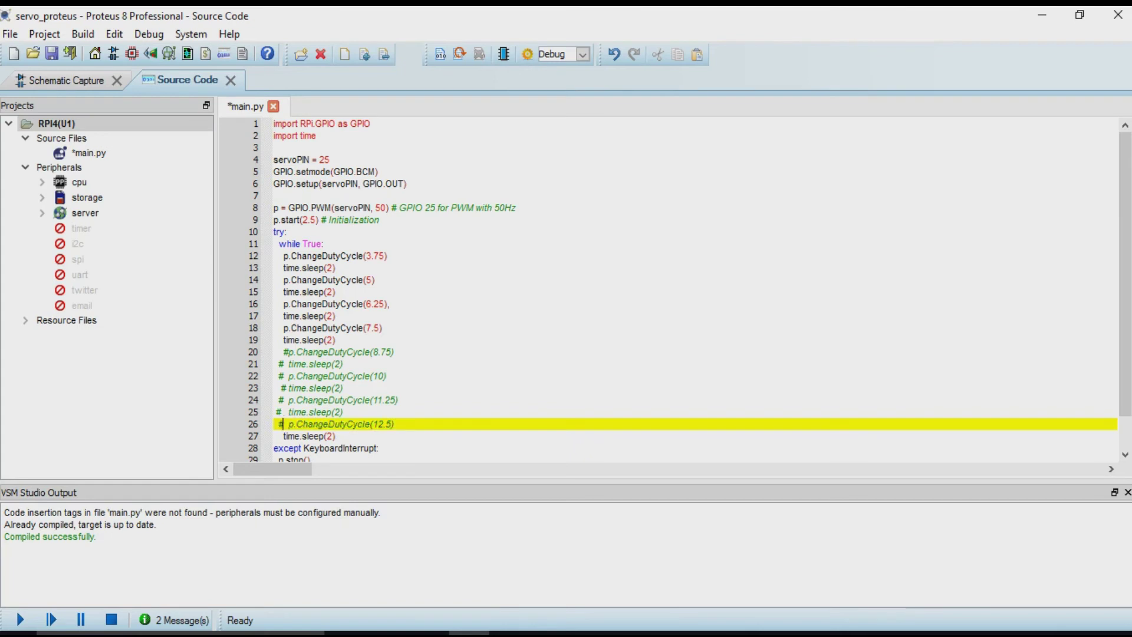
{"action": "left_click", "coordinate": [278, 436]}
{"action": "type", "text": "#"}
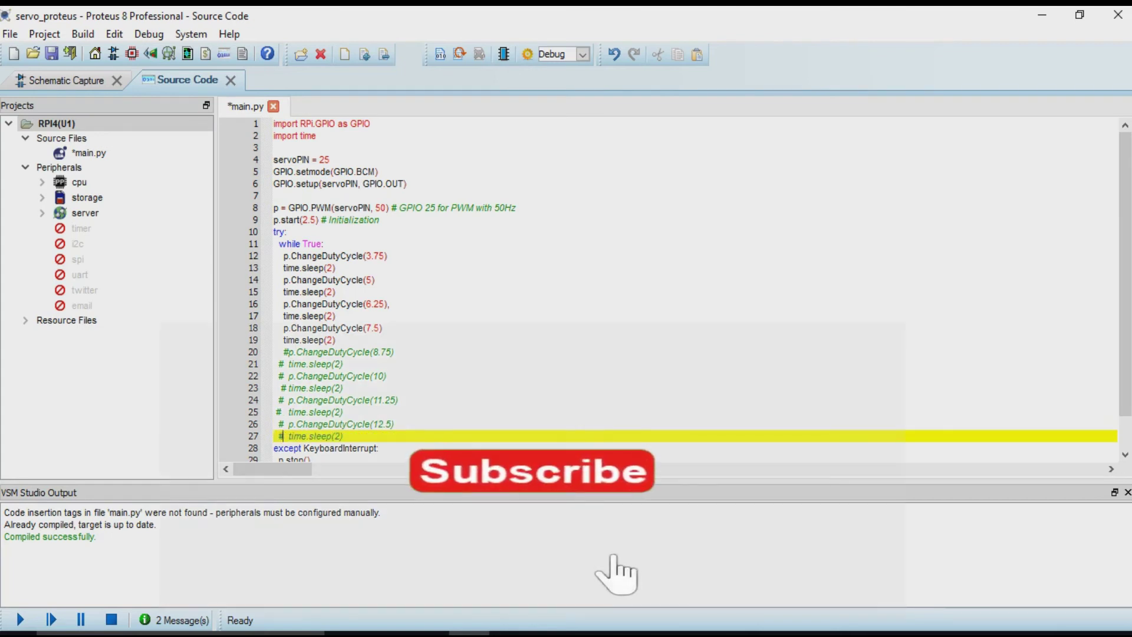
Save main.py and build the project with the last four duty cycles commented out
{"action": "key", "text": "ctrl+s"}
{"action": "key", "text": "alt+b"}
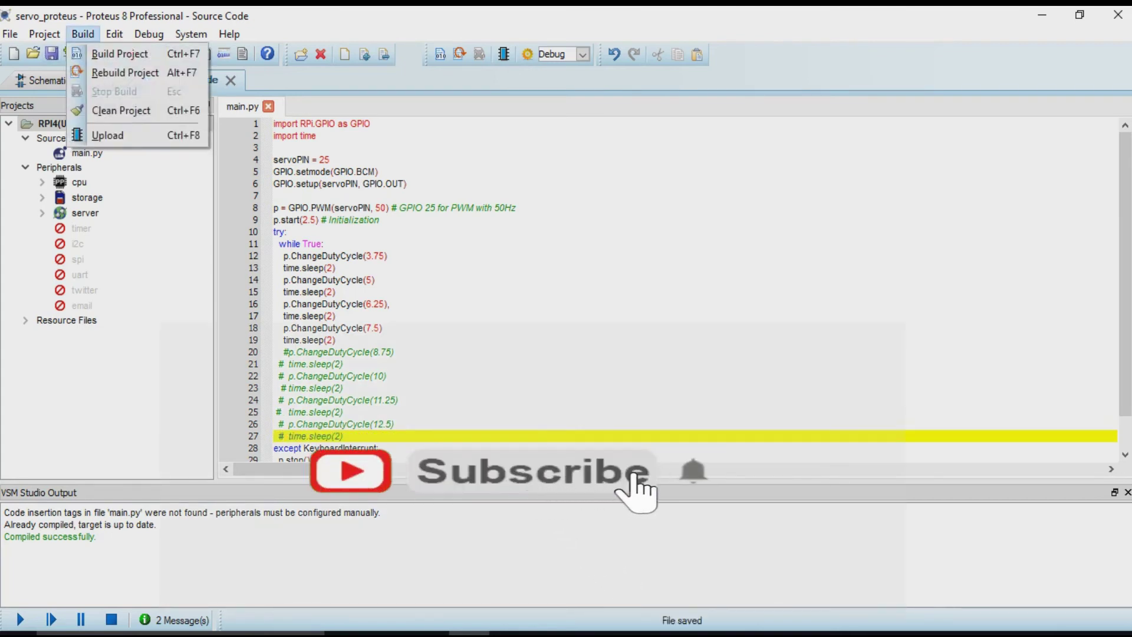
{"action": "key", "text": "Return"}
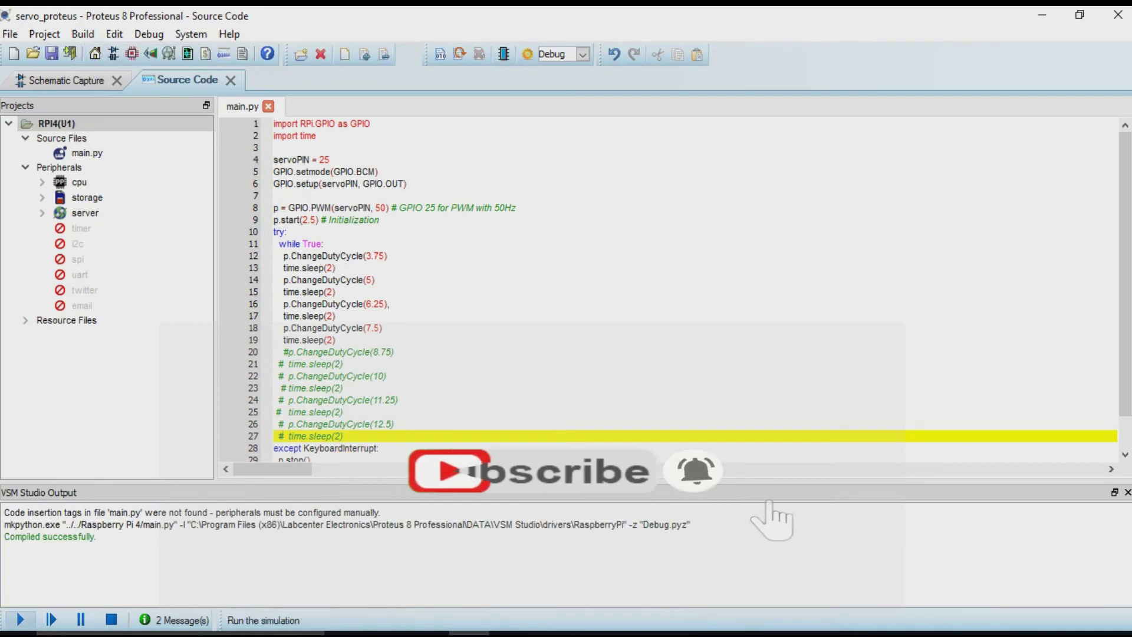
Run the simulation to watch the servo's angle and oscilloscope pulse, stop it, and recheck lines 15 to 18 of main.py
{"action": "key", "text": "F12"}
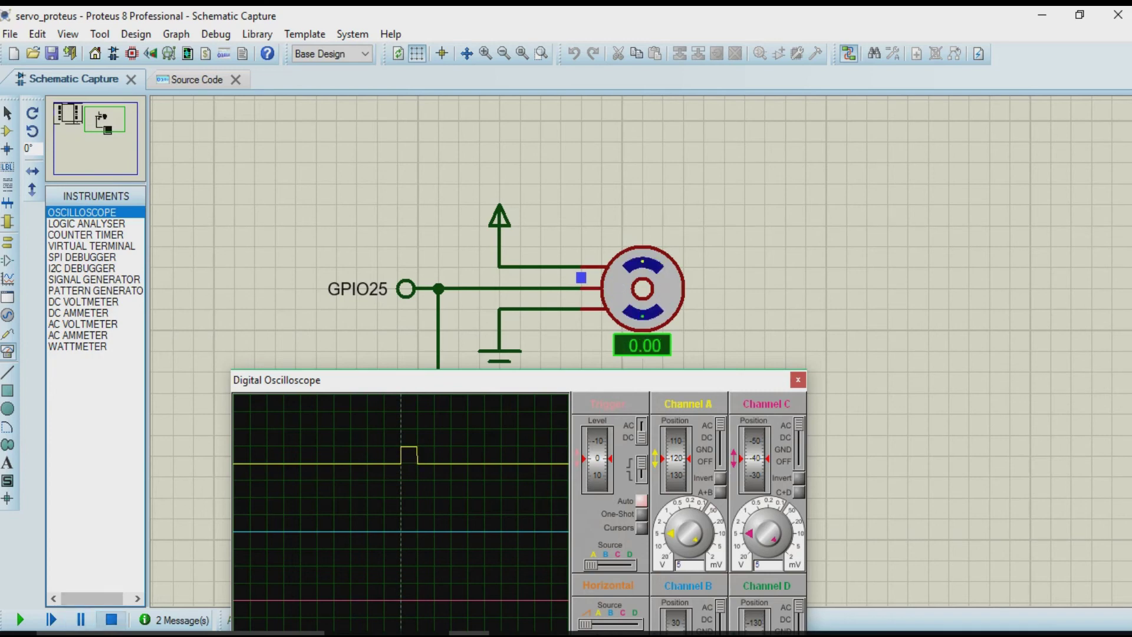
{"action": "left_click", "coordinate": [111, 620]}
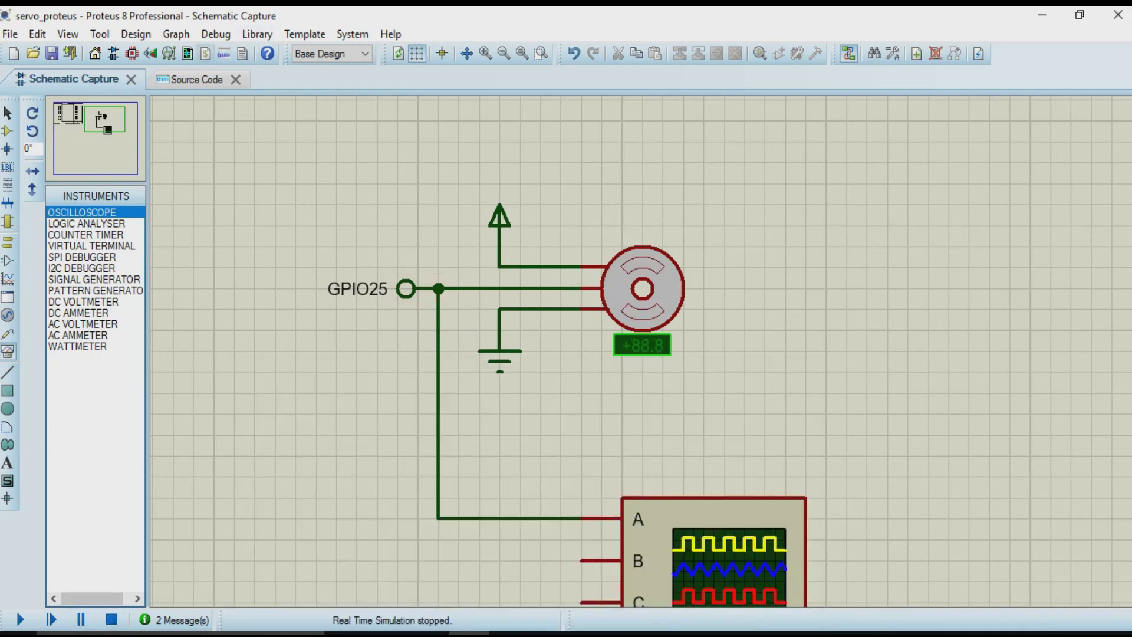
{"action": "left_click", "coordinate": [205, 53]}
{"action": "left_click", "coordinate": [336, 292]}
{"action": "left_click", "coordinate": [336, 316]}
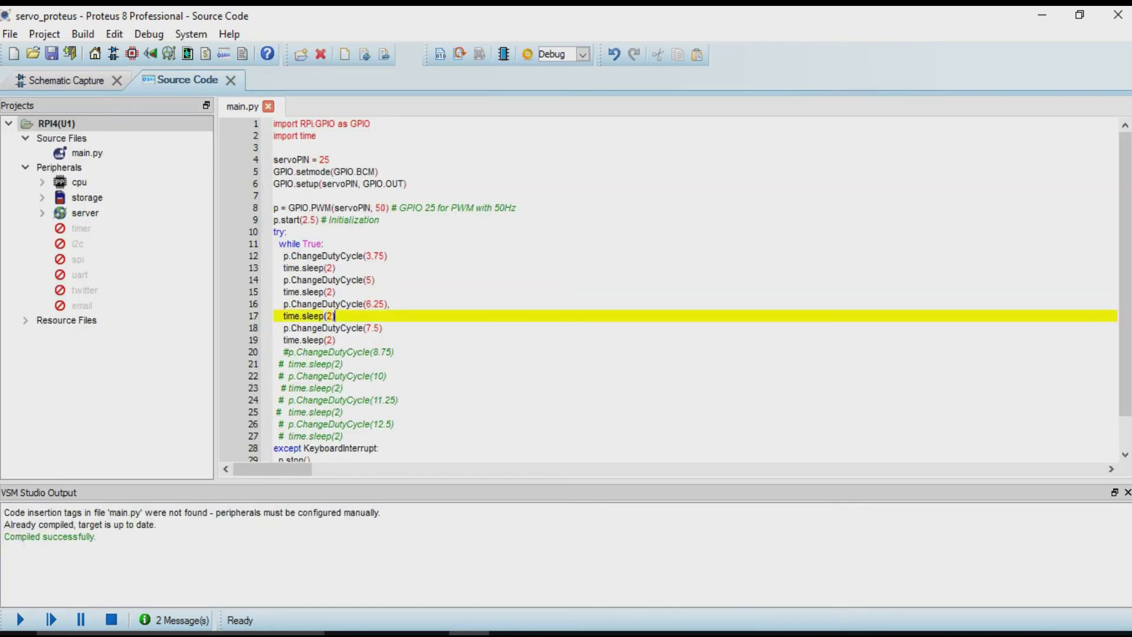
{"action": "left_click", "coordinate": [389, 328]}
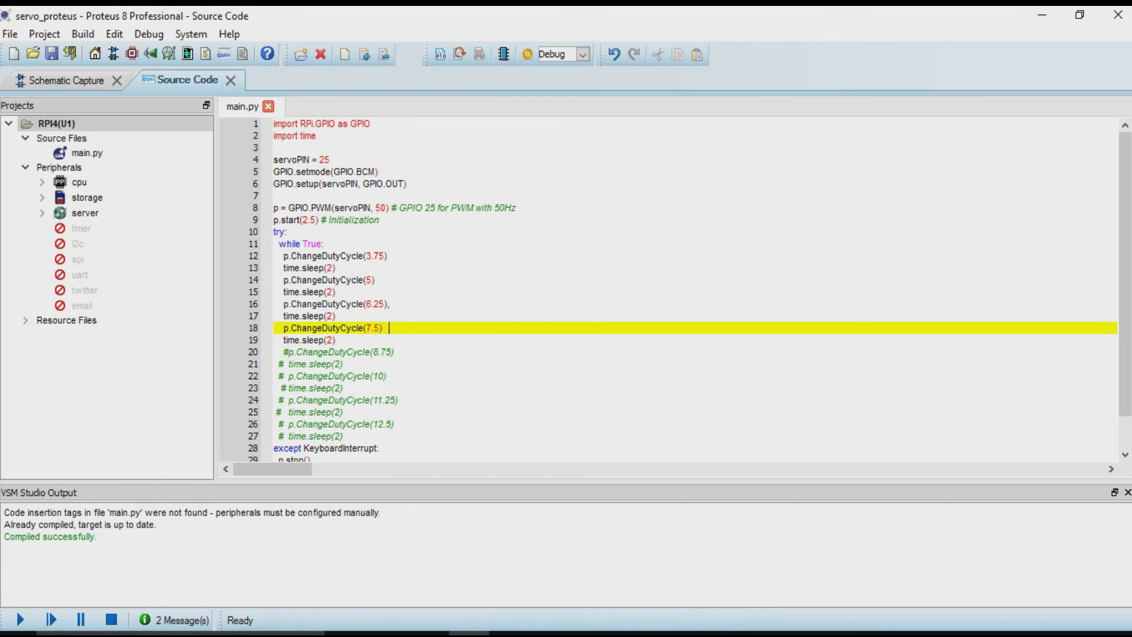
Uncomment lines 20 to 27 of main.py to restore the duty cycles 8.75 to 12.5 and their delays
{"action": "left_click", "coordinate": [289, 352]}
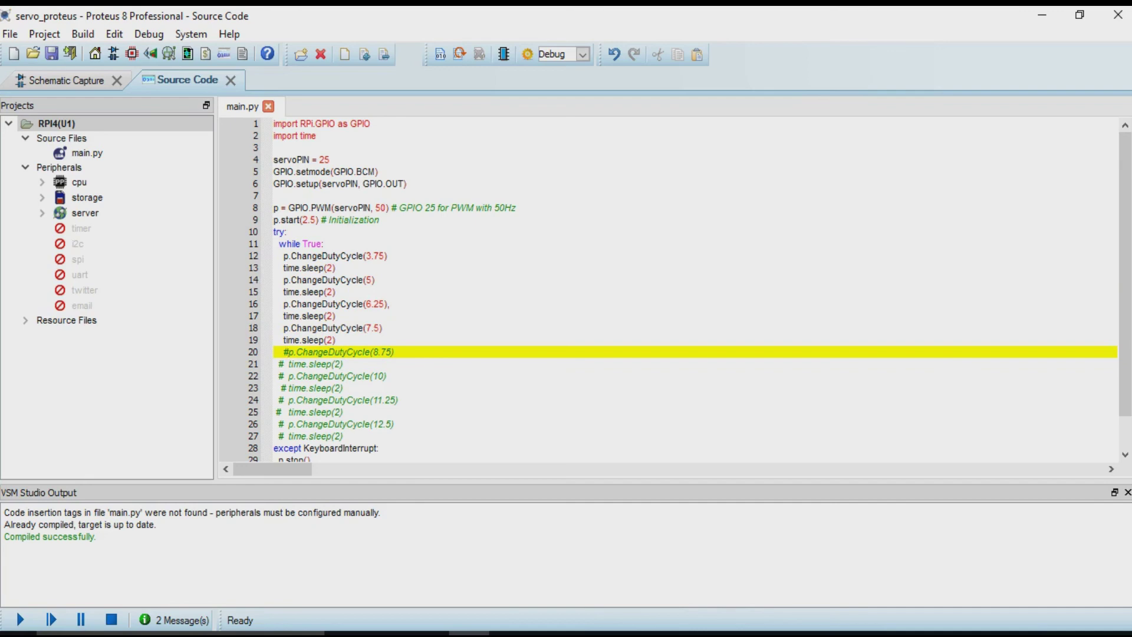
{"action": "key", "text": "BackSpace"}
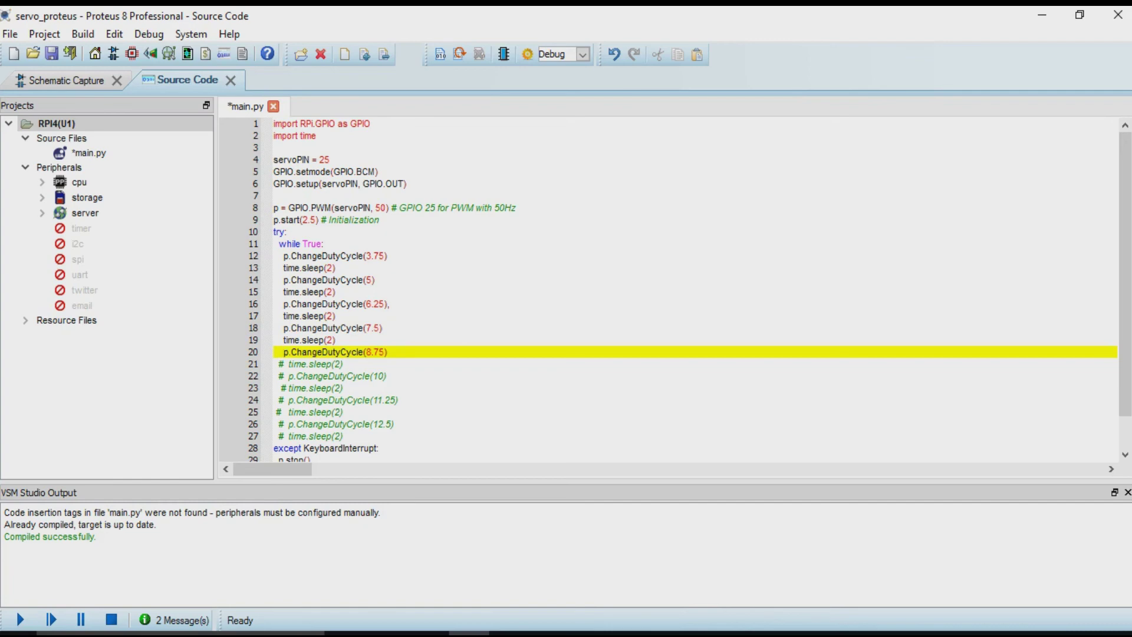
{"action": "key", "text": "Down"}
{"action": "key", "text": "Delete"}
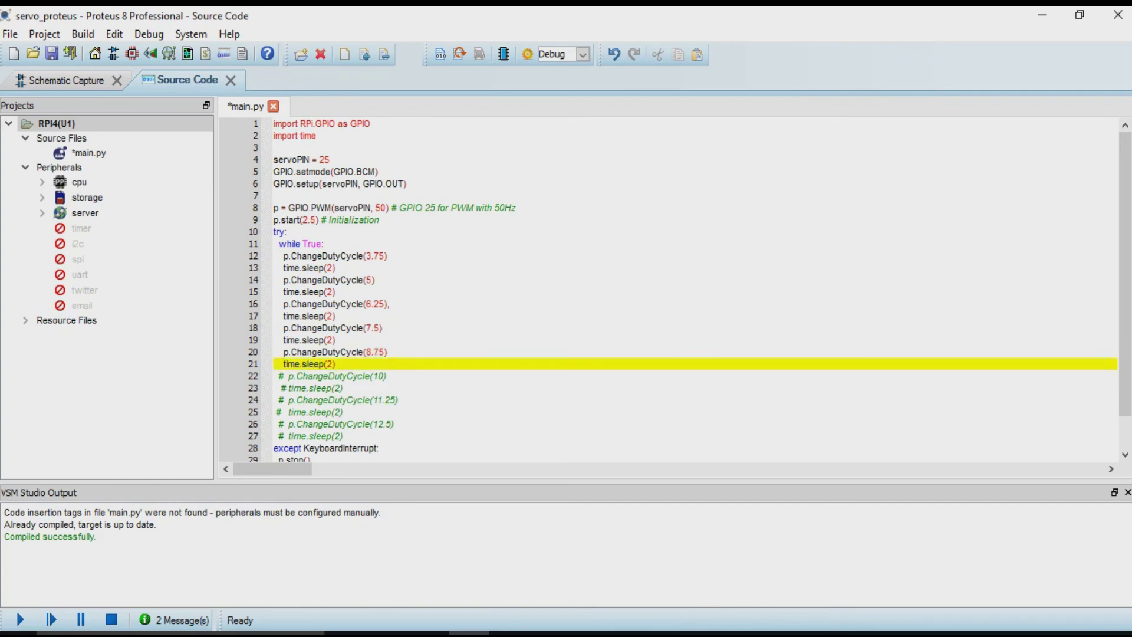
{"action": "key", "text": "Down"}
{"action": "key", "text": "Delete"}
{"action": "key", "text": "Down"}
{"action": "key", "text": "Delete"}
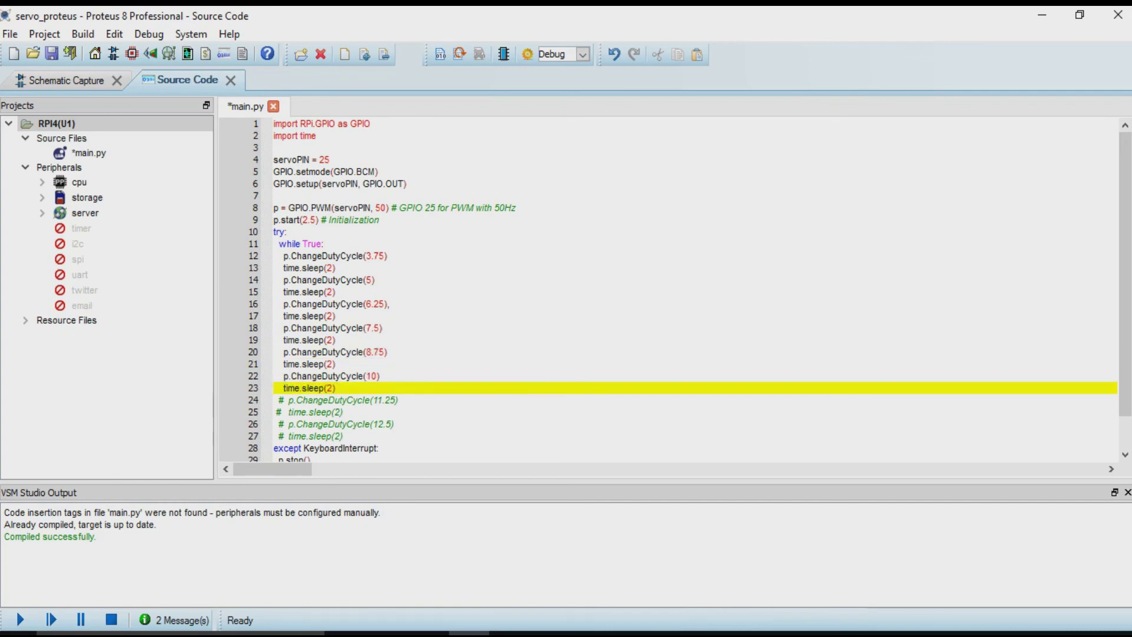
{"action": "key", "text": "Down"}
{"action": "key", "text": "Delete"}
{"action": "key", "text": "Down"}
{"action": "key", "text": "Delete"}
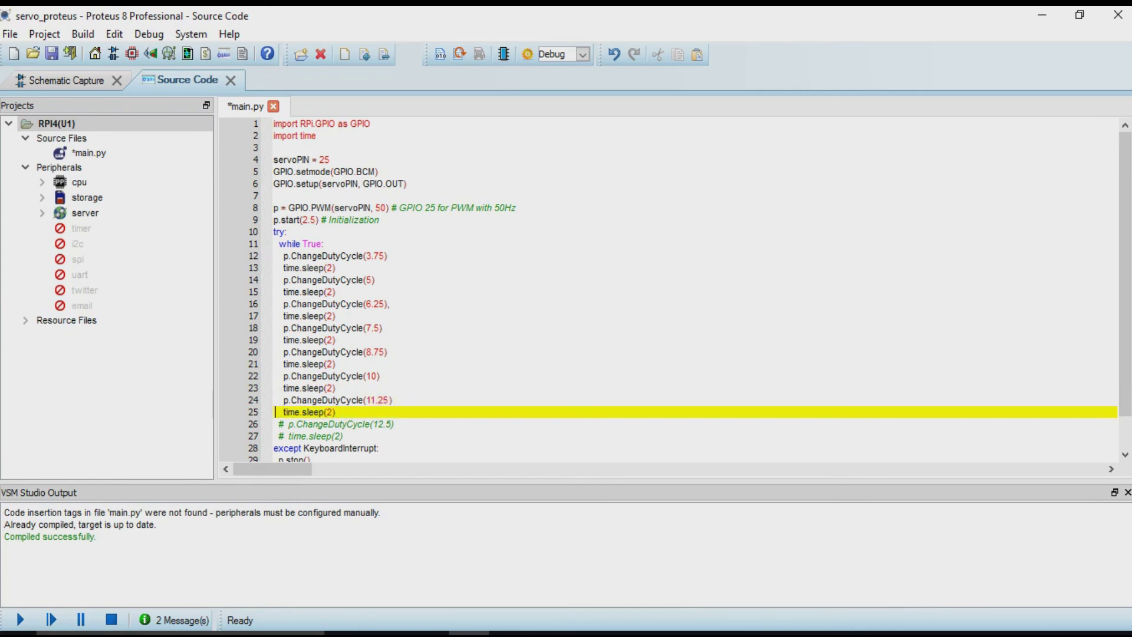
{"action": "key", "text": "Down"}
{"action": "key", "text": "Delete"}
{"action": "key", "text": "Down"}
{"action": "key", "text": "Delete"}
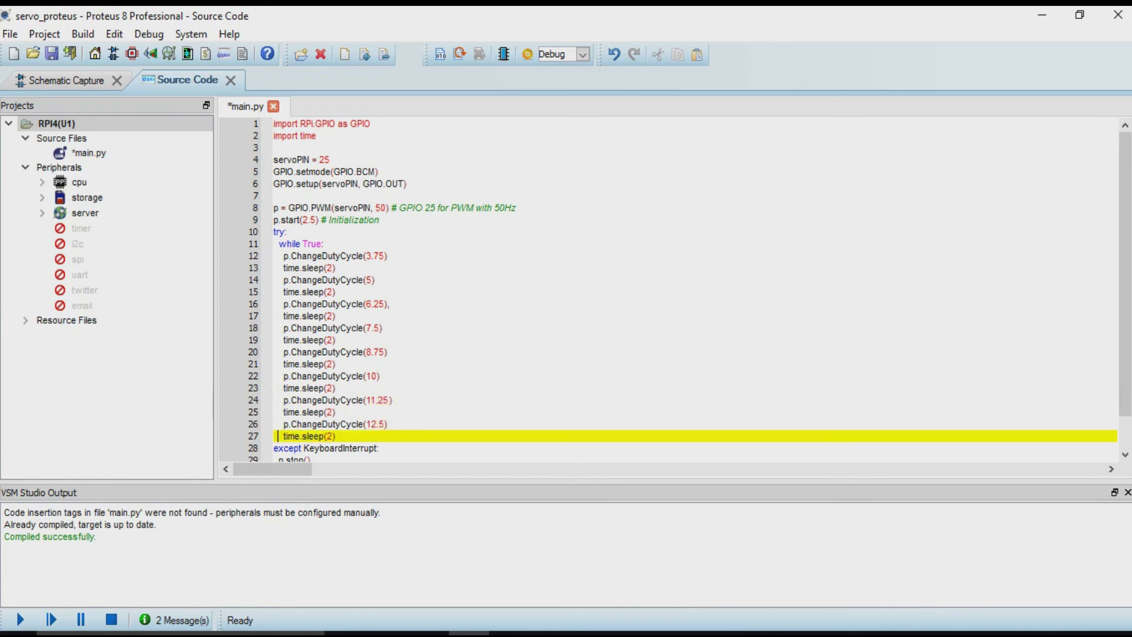
Save the project and build it with all eight duty cycles active
{"action": "left_click", "coordinate": [51, 53]}
{"action": "left_click", "coordinate": [83, 34]}
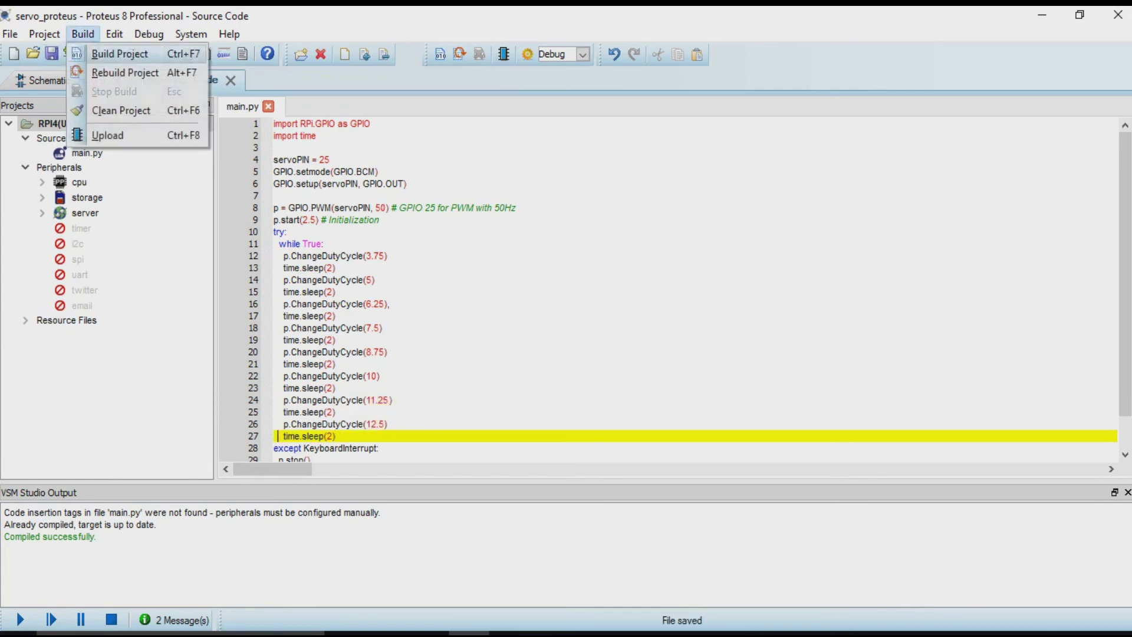
{"action": "left_click", "coordinate": [119, 54]}
Run the simulation to watch the servo through all the duty cycles, stop it, and return to the source code
{"action": "left_click", "coordinate": [20, 619]}
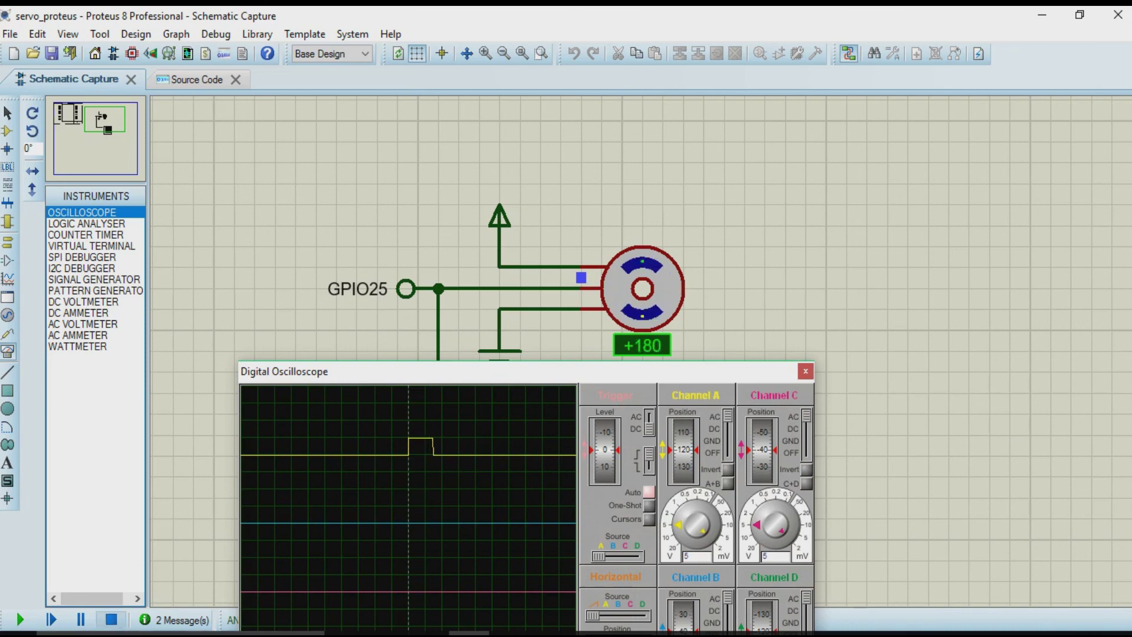
{"action": "left_click", "coordinate": [111, 619]}
{"action": "left_click", "coordinate": [196, 80]}
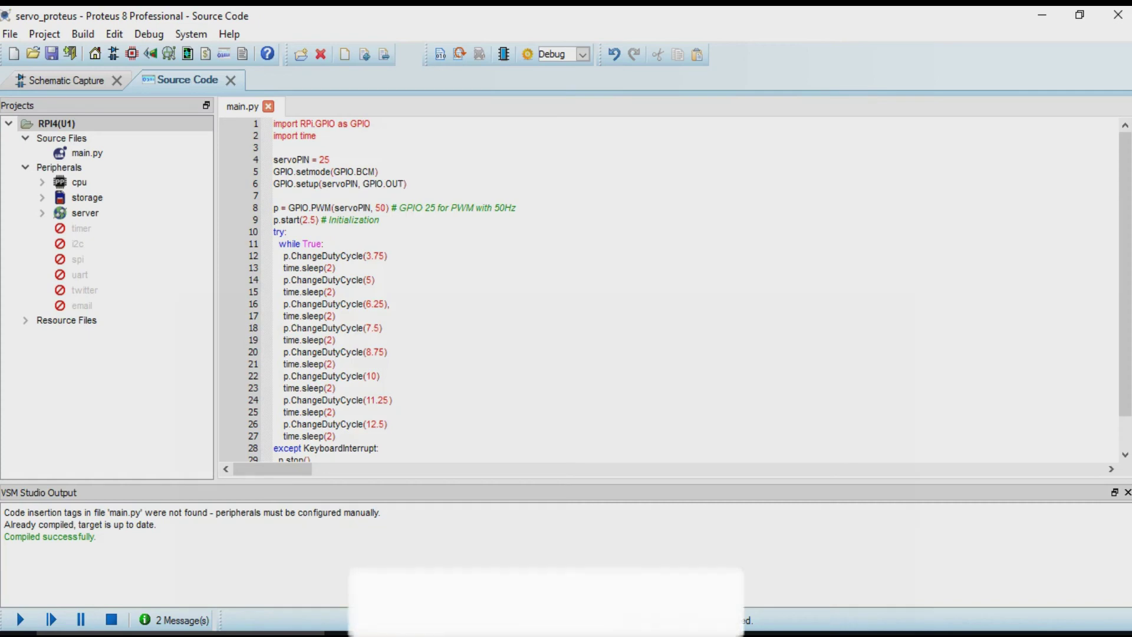
Examine the rest of main.py from the 8.75 duty cycle call to p.stop(), and return to the schematic
{"action": "left_click", "coordinate": [389, 303]}
{"action": "scroll", "coordinate": [666, 289], "scroll_direction": "down", "scroll_amount": 1}
{"action": "left_click", "coordinate": [388, 315]}
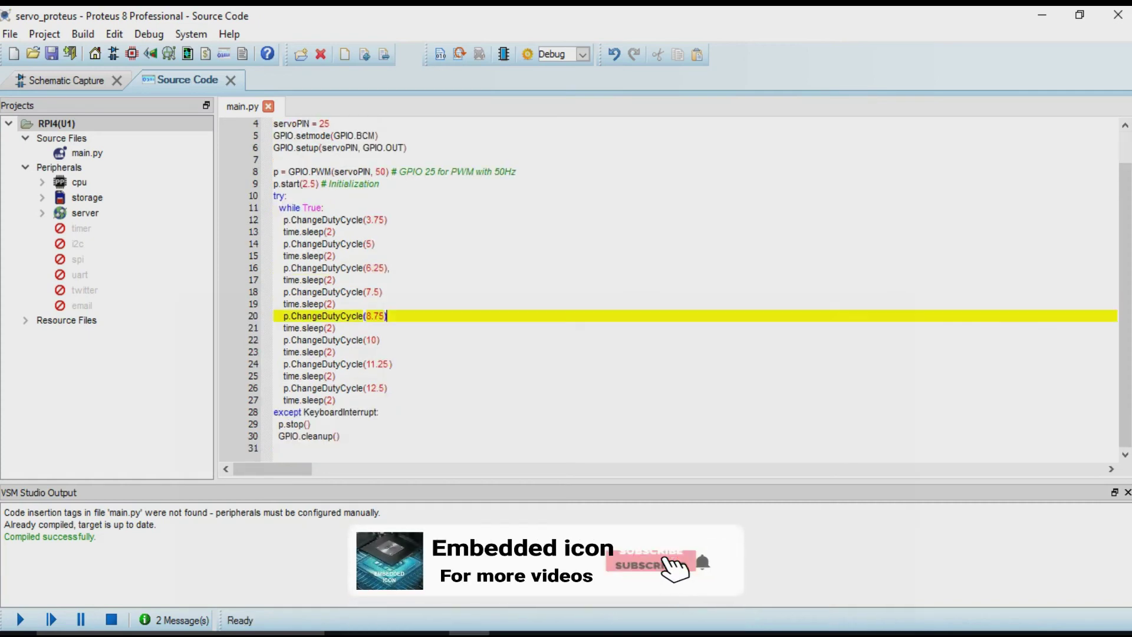
{"action": "key", "text": "Down"}
{"action": "key", "text": "Down"}
{"action": "key", "text": "Down"}
{"action": "key", "text": "Down"}
{"action": "key", "text": "Down"}
{"action": "key", "text": "Down"}
{"action": "key", "text": "Down"}
{"action": "key", "text": "Down"}
{"action": "key", "text": "Down"}
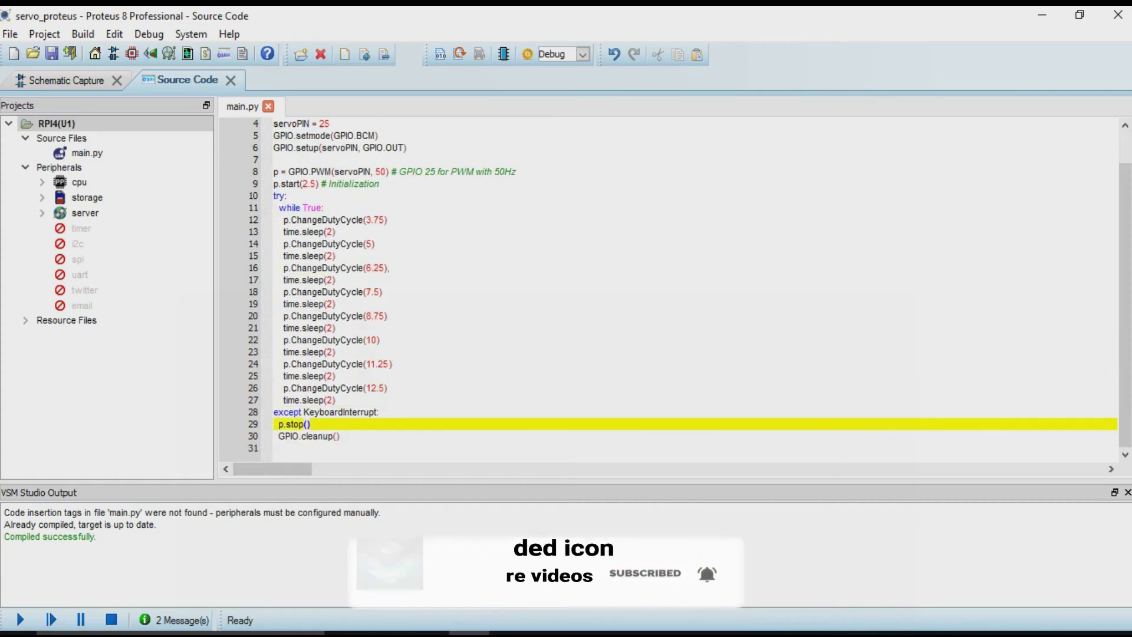
{"action": "key", "text": "ctrl+Tab"}
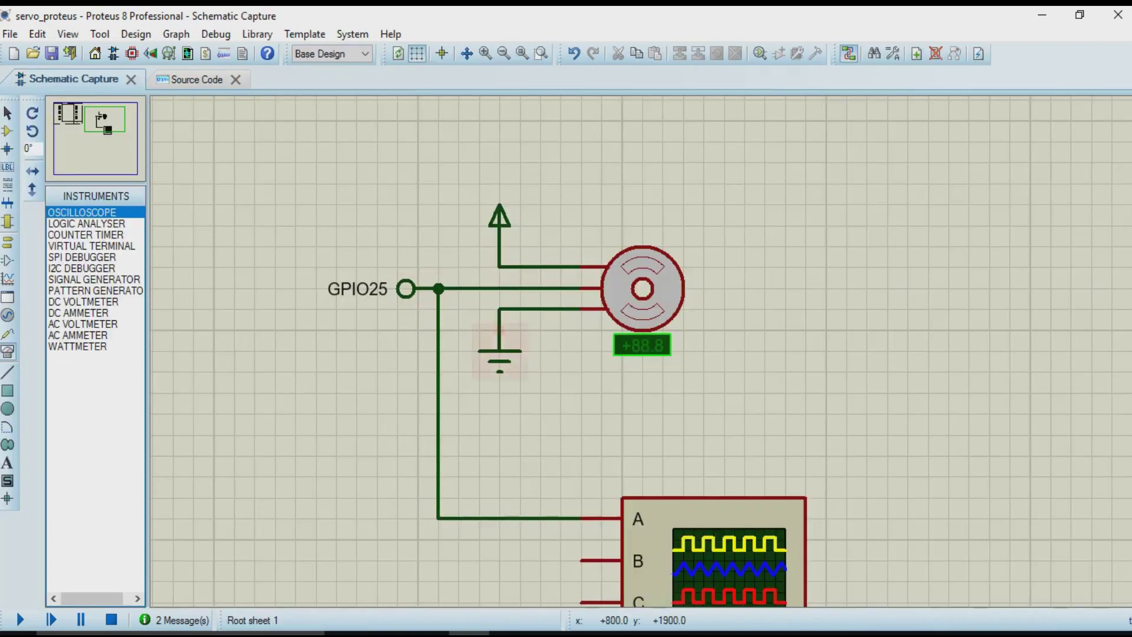
{"action": "scroll", "coordinate": [644, 350], "scroll_direction": "down", "scroll_amount": 3}
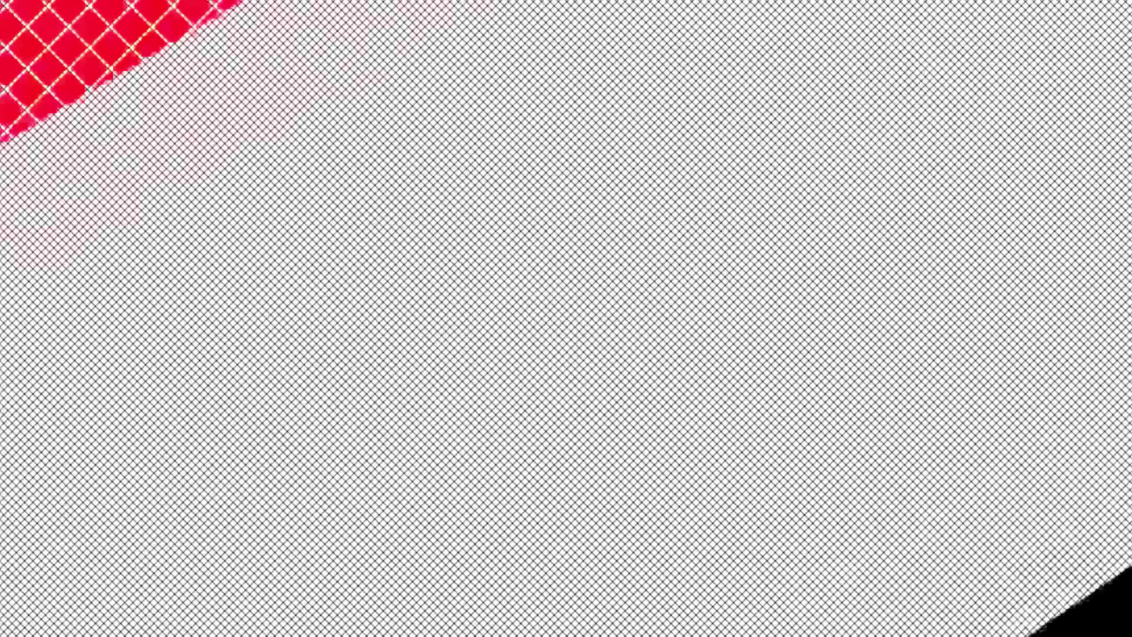